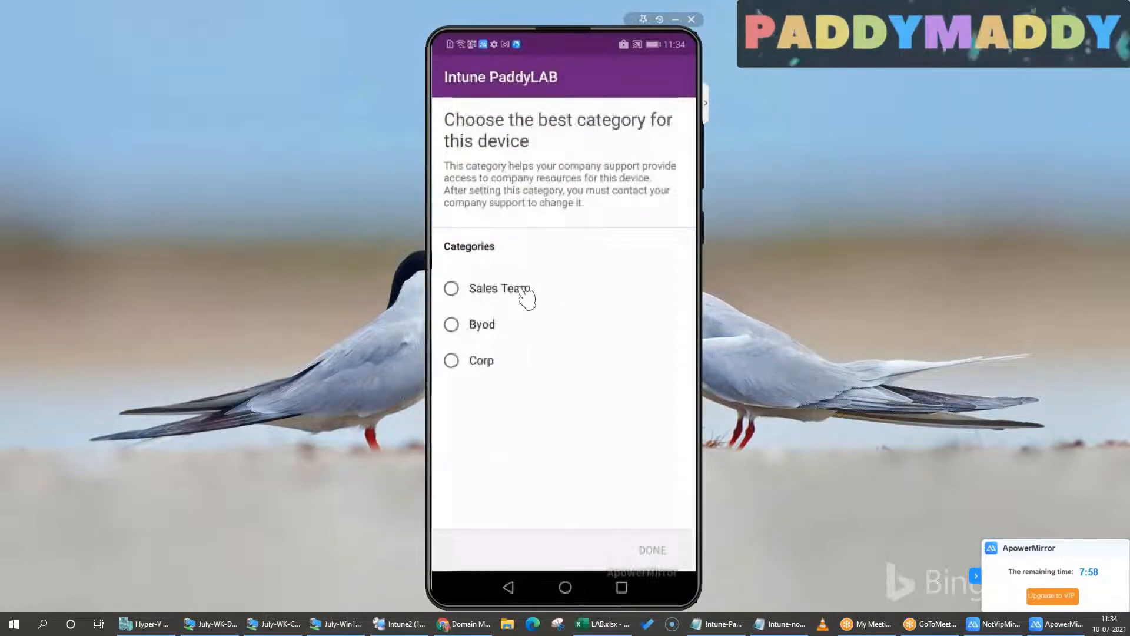
Assign the phone to the Byod device category and continue the access setup to the device settings check
{"action": "left_click", "coordinate": [512, 326]}
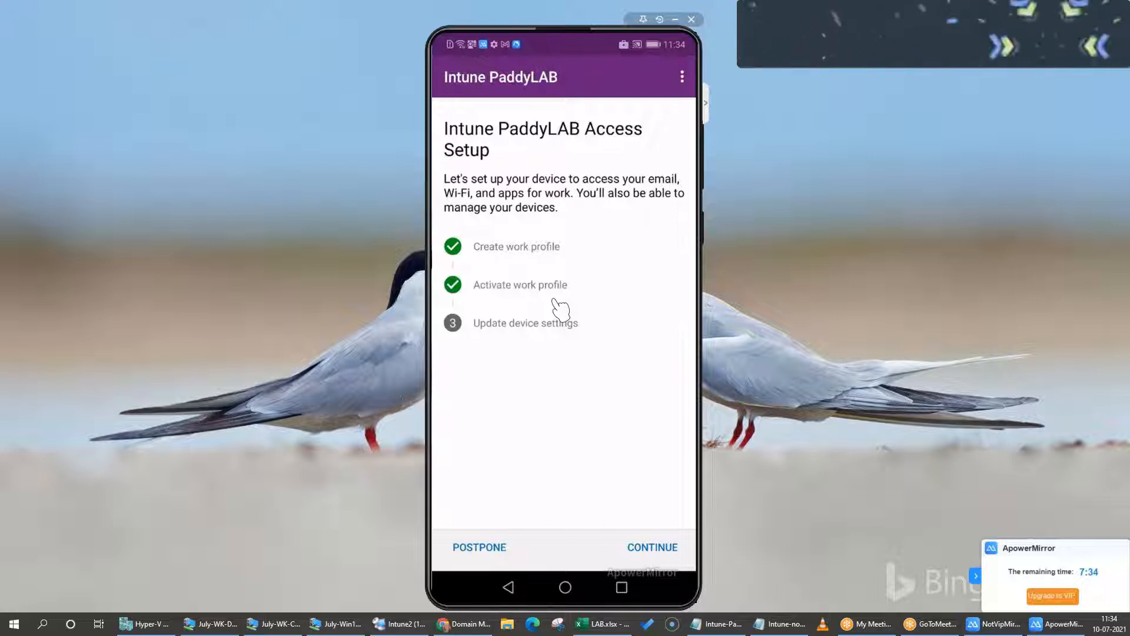
{"action": "left_click", "coordinate": [656, 551]}
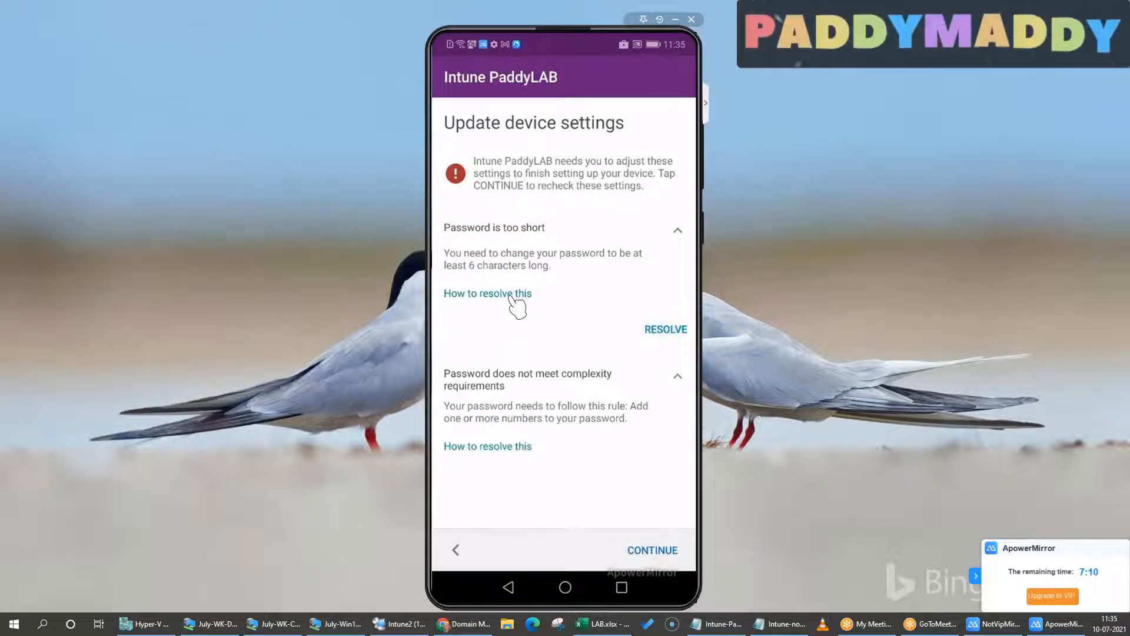
Resolve the password requirement by setting a new lock screen password, entering a compliant password of letters and numbers
{"action": "left_click", "coordinate": [667, 329]}
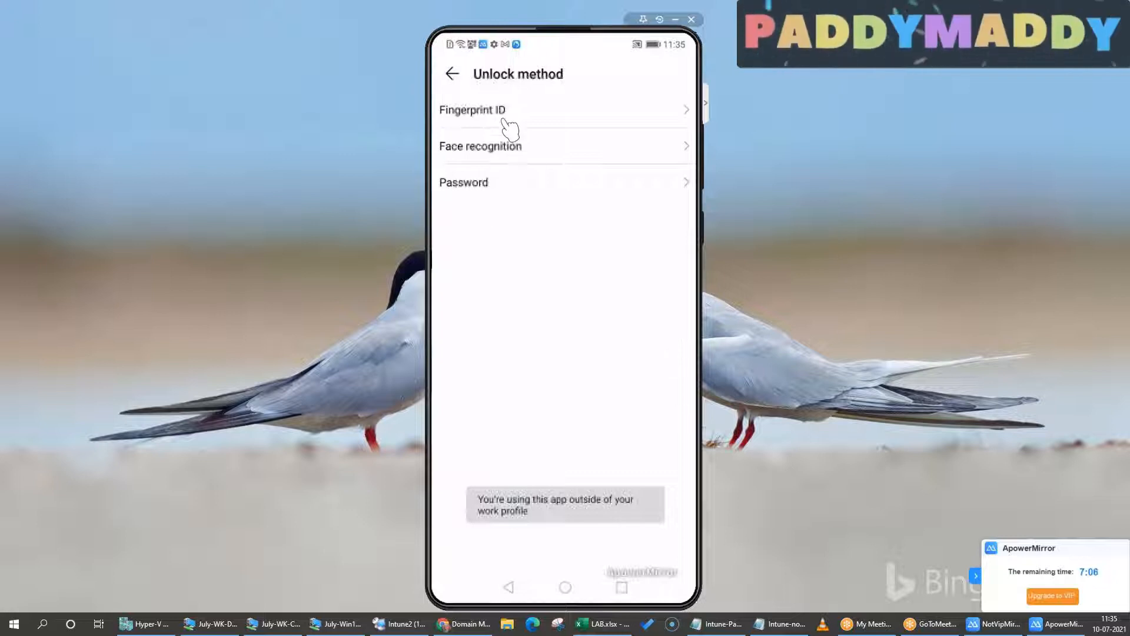
{"action": "left_click", "coordinate": [547, 186]}
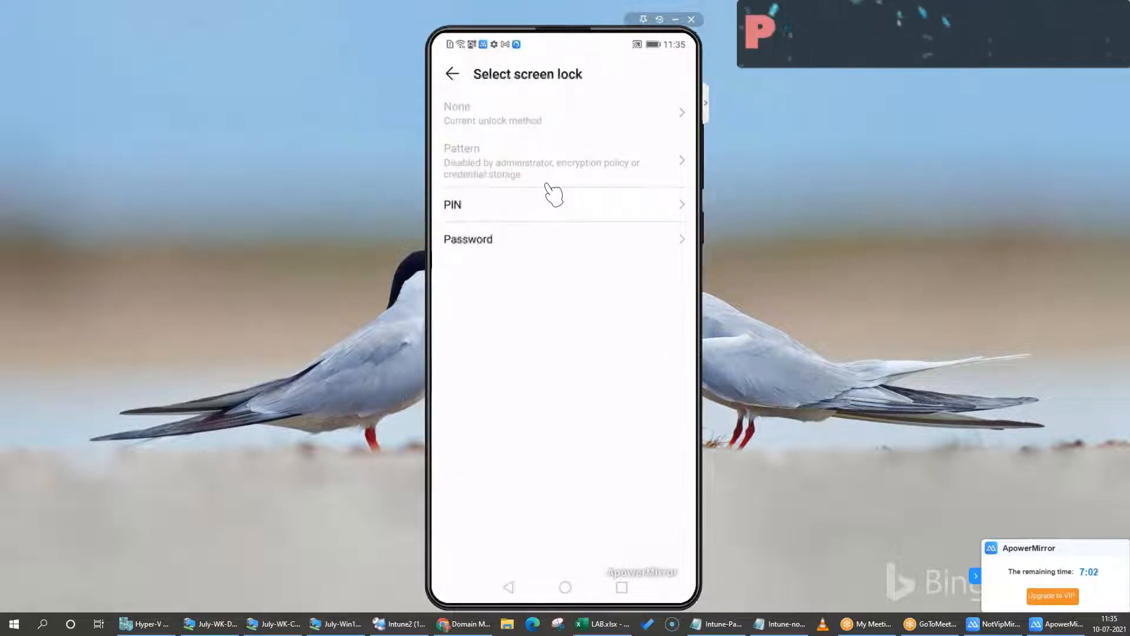
{"action": "left_click", "coordinate": [550, 190]}
{"action": "type", "text": "1"}
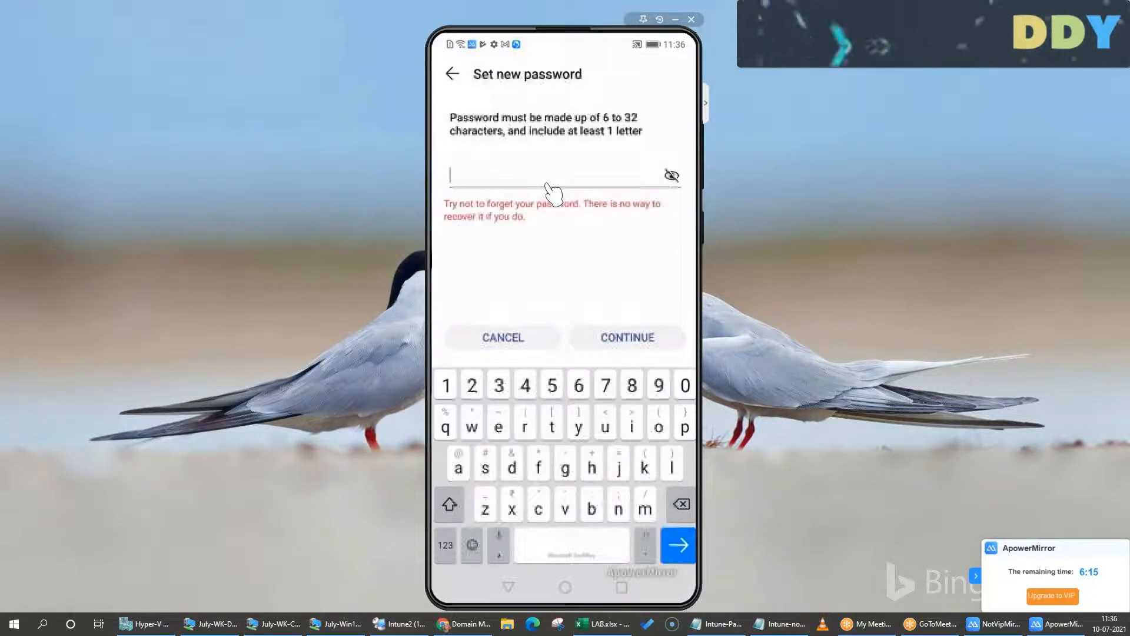
{"action": "type", "text": "abc"}
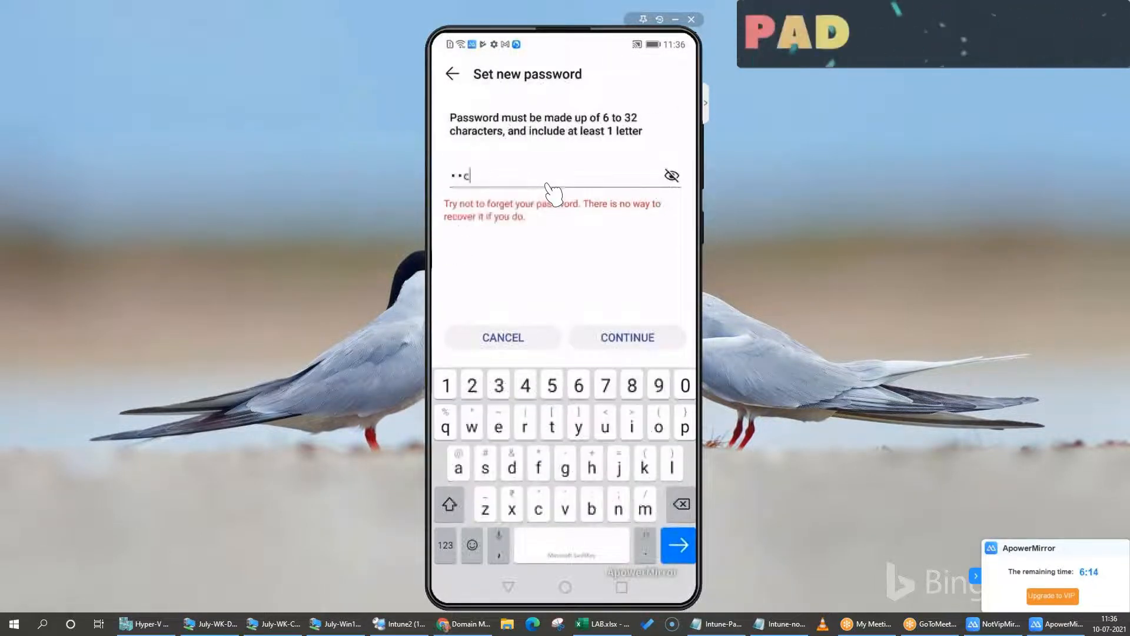
{"action": "type", "text": "123"}
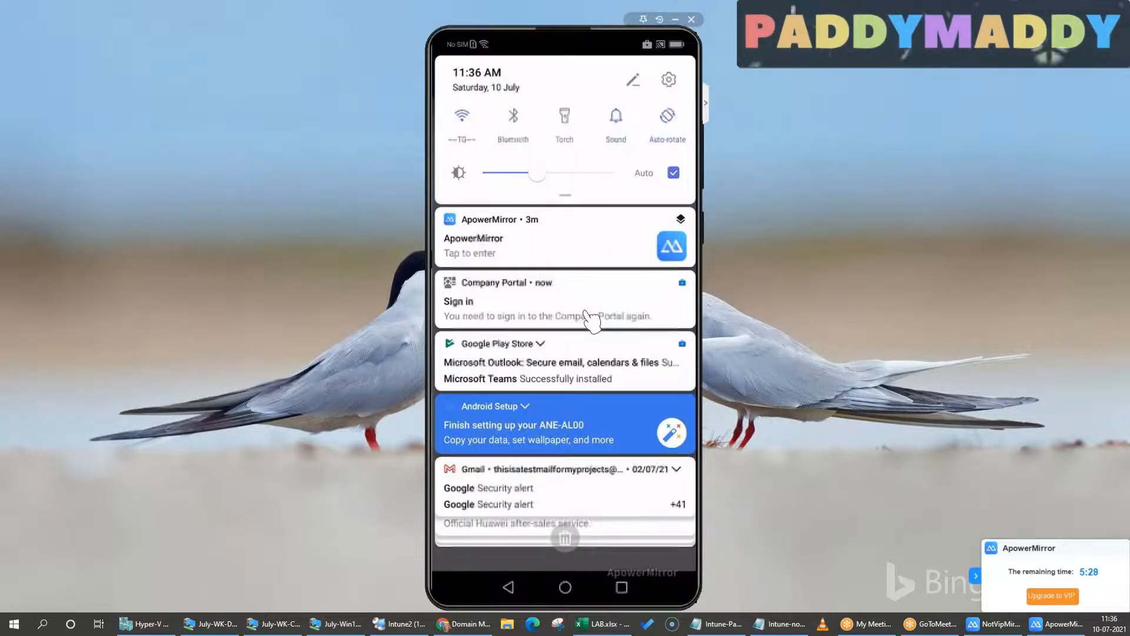
Review the phone's notifications, and open the work profile's Play Store from the Work folder
{"action": "scroll", "coordinate": [590, 319], "scroll_direction": "down", "scroll_amount": 3}
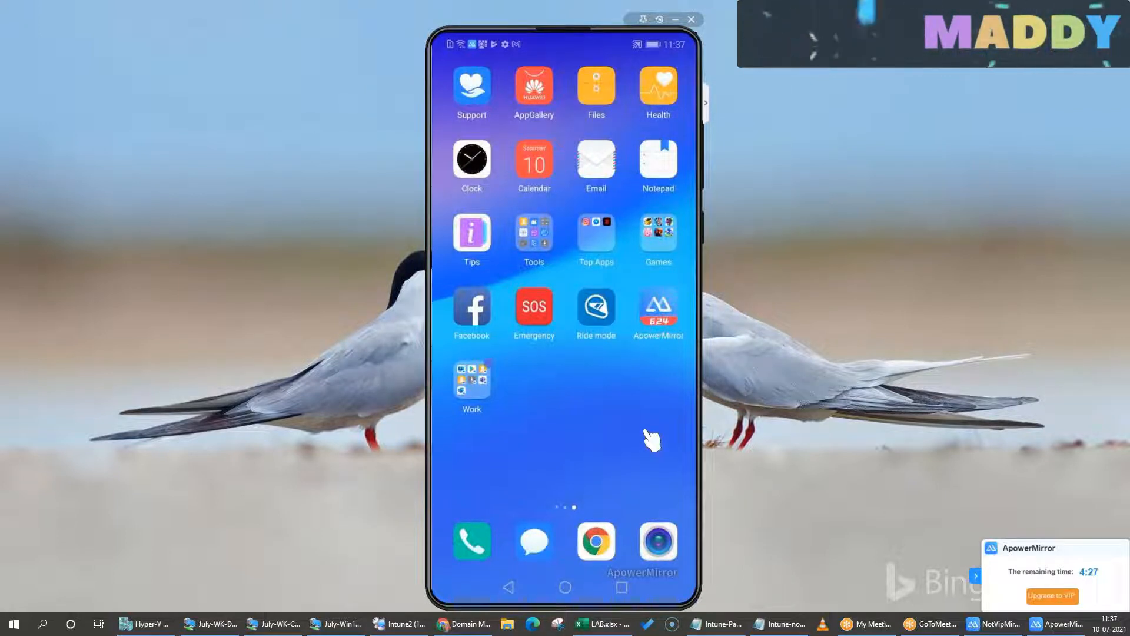
{"action": "left_click_drag", "start_coordinate": [645, 433], "coordinate": [581, 408]}
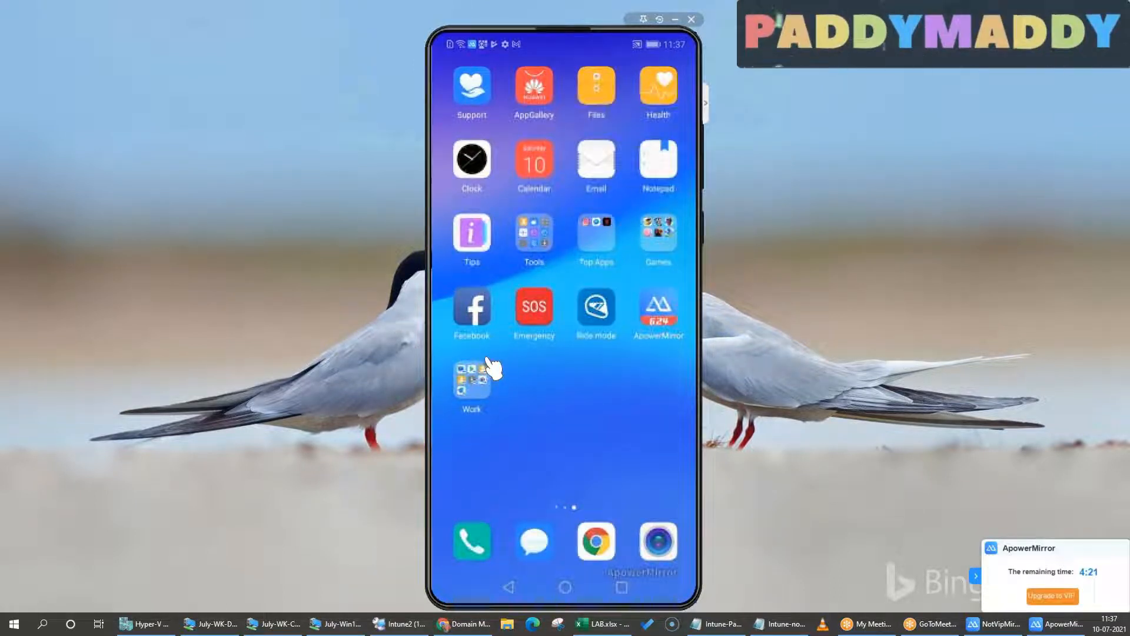
{"action": "left_click", "coordinate": [487, 384]}
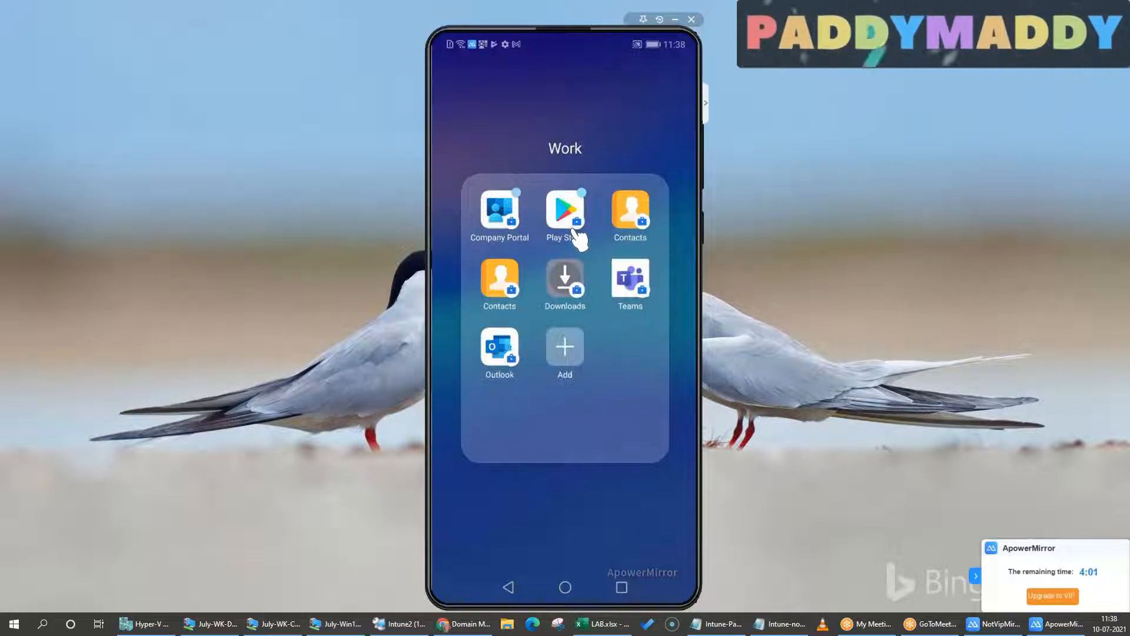
{"action": "left_click", "coordinate": [579, 240]}
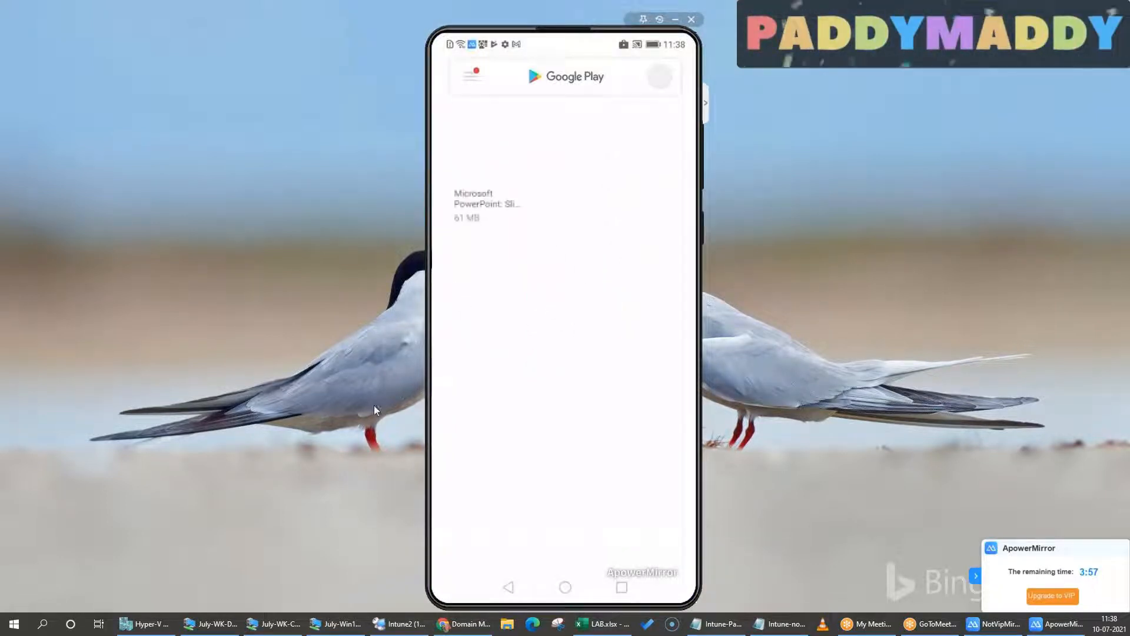
Switch to the Intune2 remote desktop, bring up the Android apps page in Chrome, and move the phone mirror window off the app names
{"action": "left_click", "coordinate": [398, 623]}
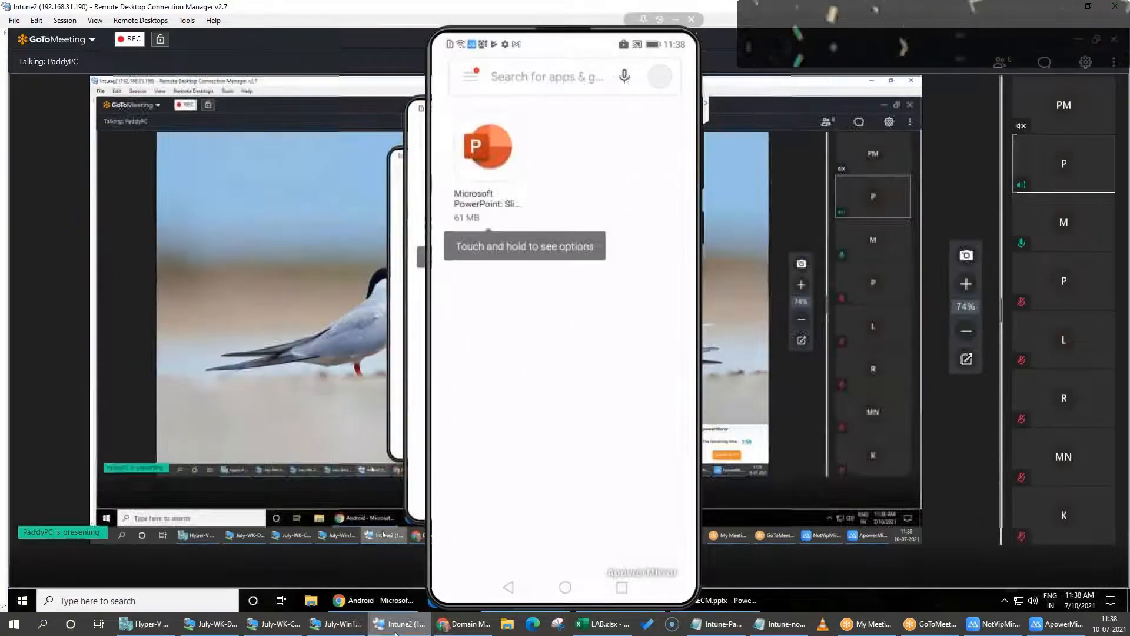
{"action": "right_click", "coordinate": [22, 601]}
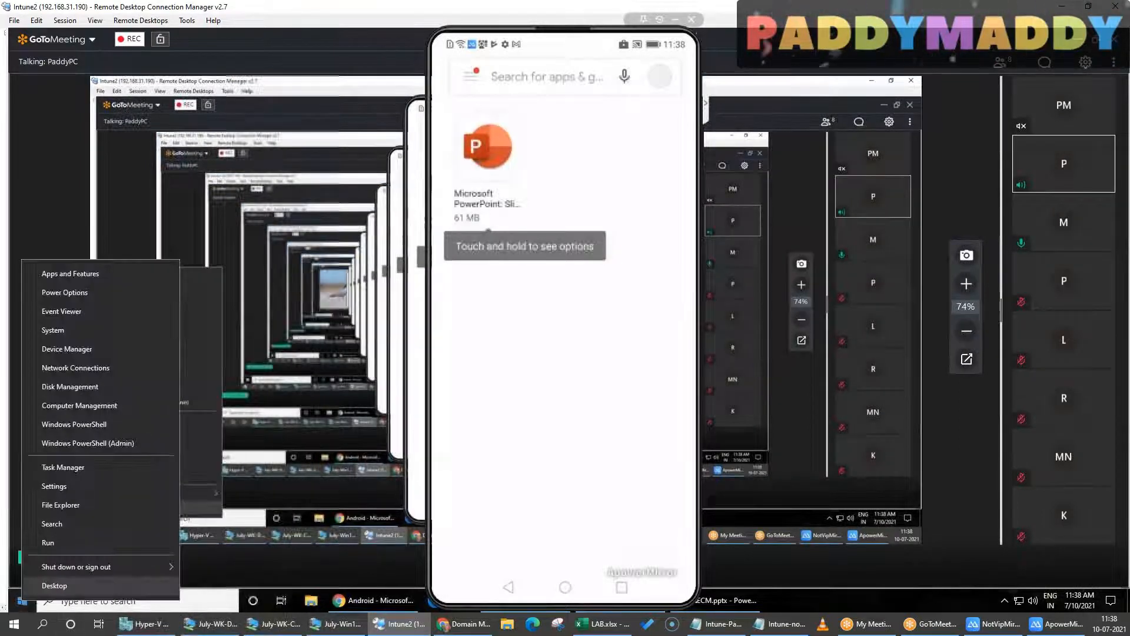
{"action": "left_click", "coordinate": [39, 591]}
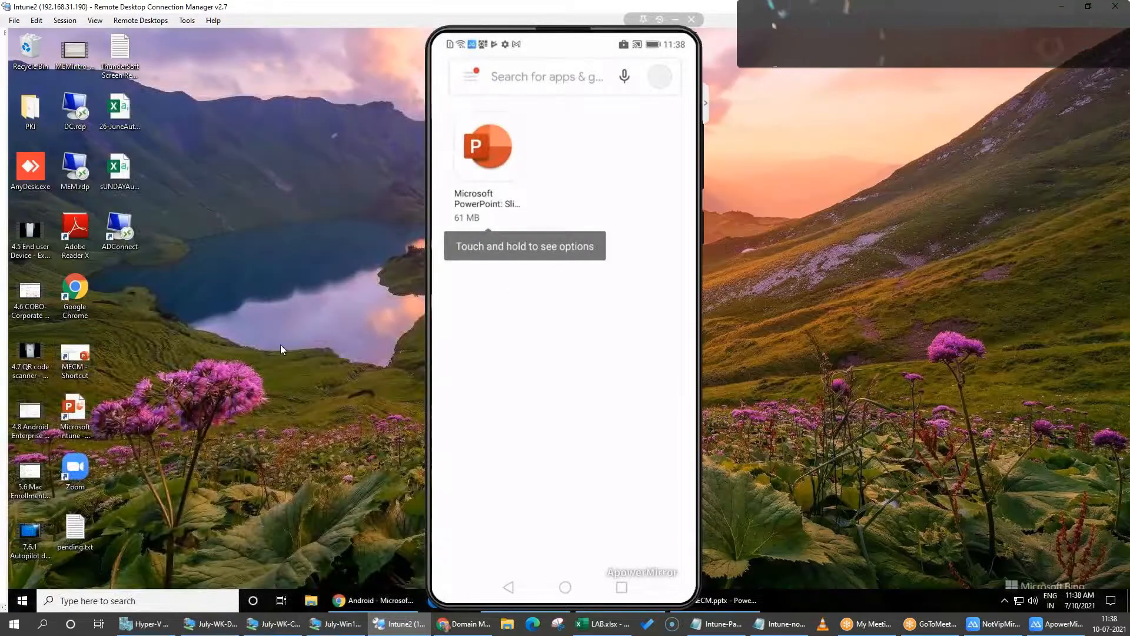
{"action": "left_click", "coordinate": [358, 601]}
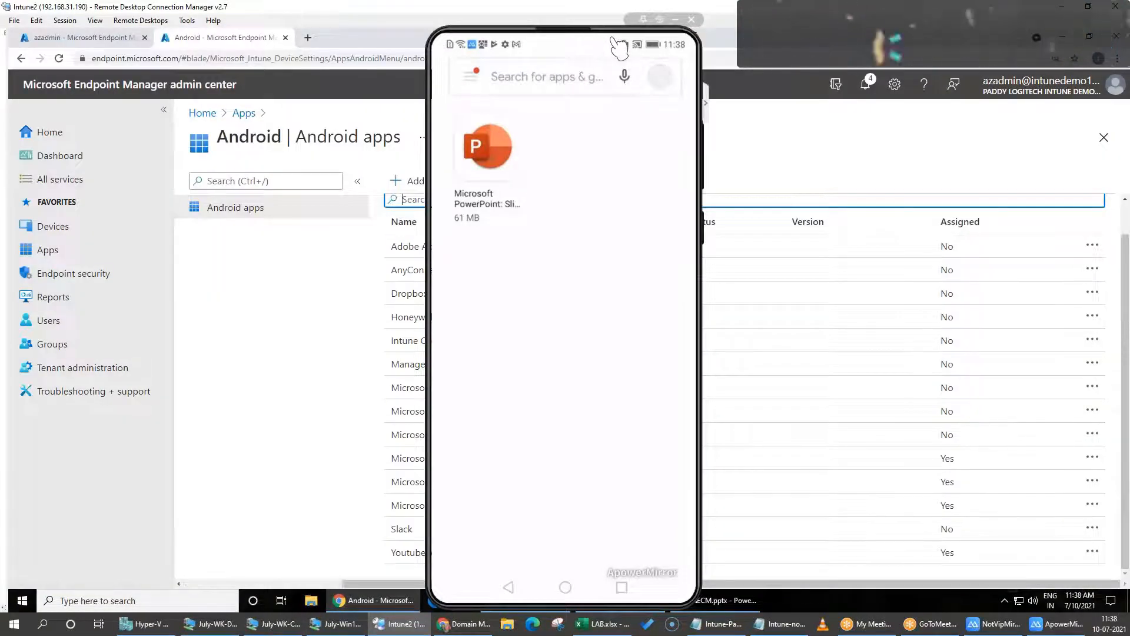
{"action": "left_click_drag", "start_coordinate": [558, 43], "coordinate": [171, 42]}
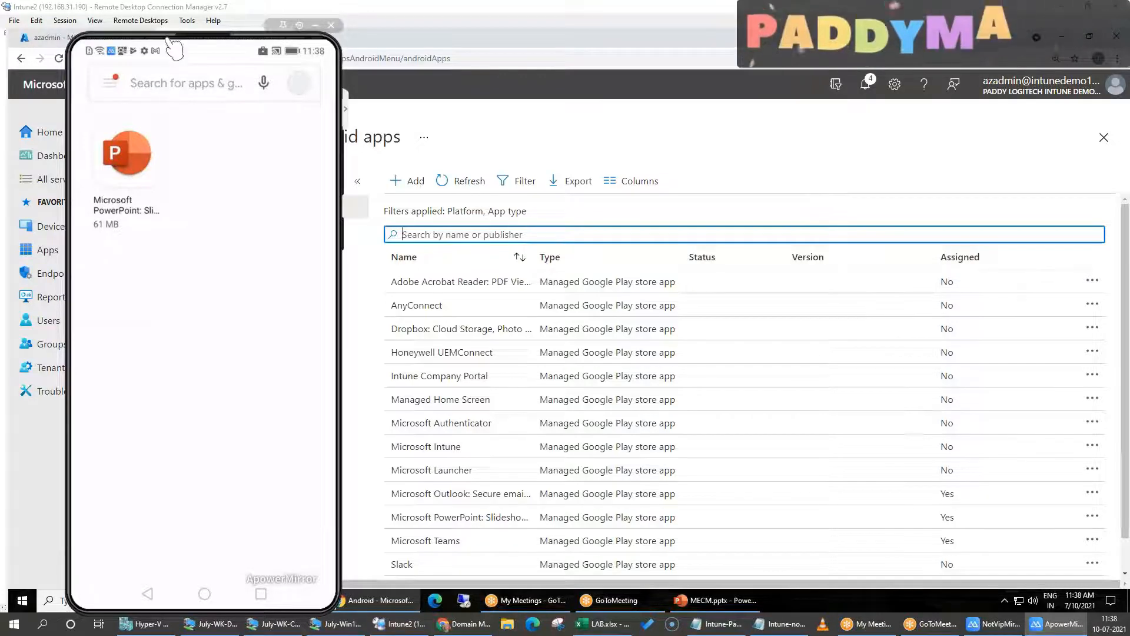
{"action": "left_click_drag", "start_coordinate": [174, 41], "coordinate": [672, 45]}
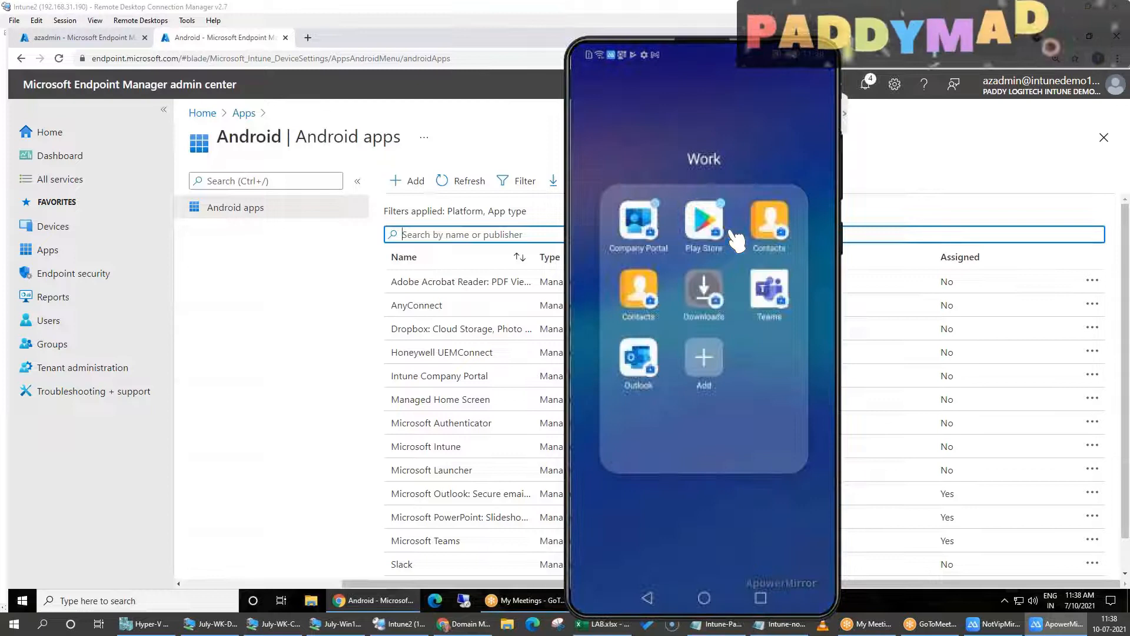
Install Microsoft PowerPoint from the work Play Store and return to the Work folder
{"action": "left_click", "coordinate": [711, 233]}
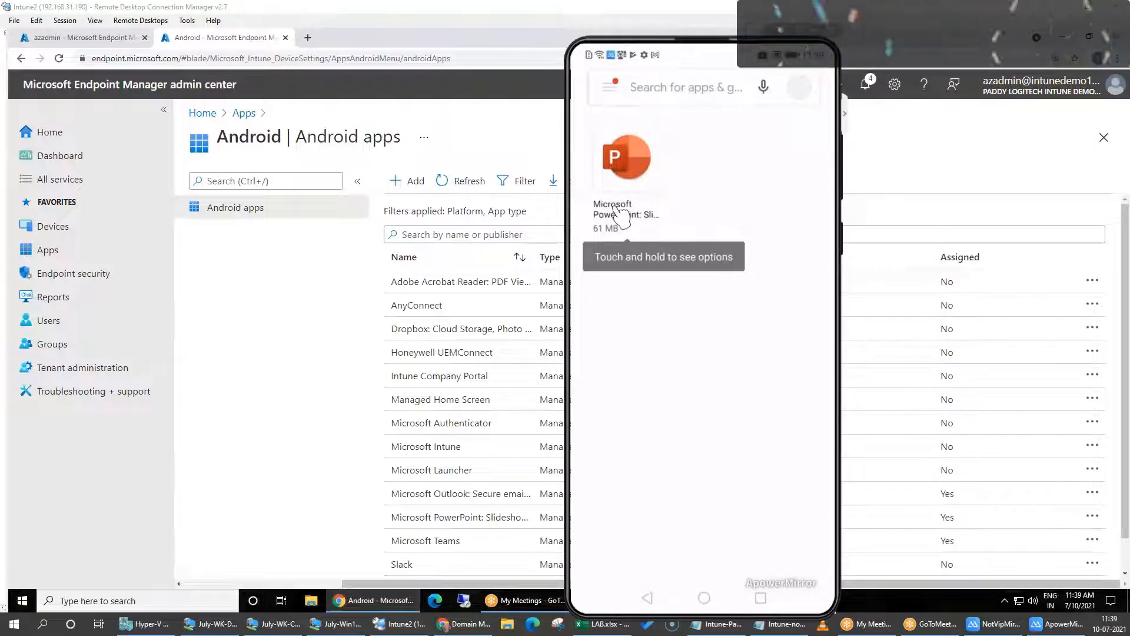
{"action": "left_click", "coordinate": [627, 177]}
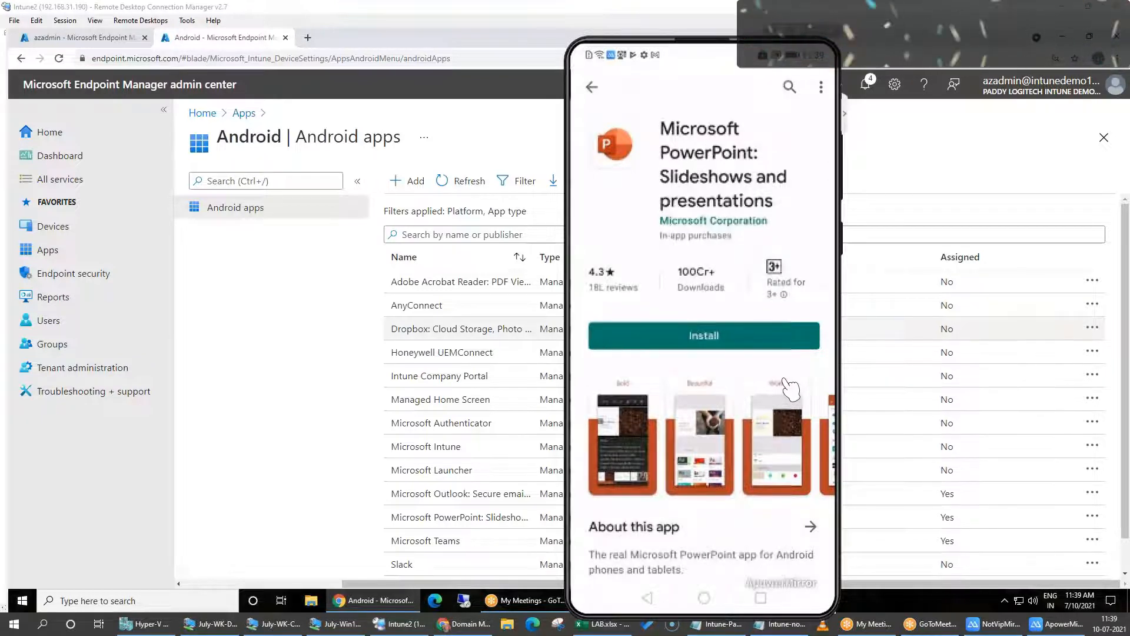
{"action": "left_click", "coordinate": [709, 338]}
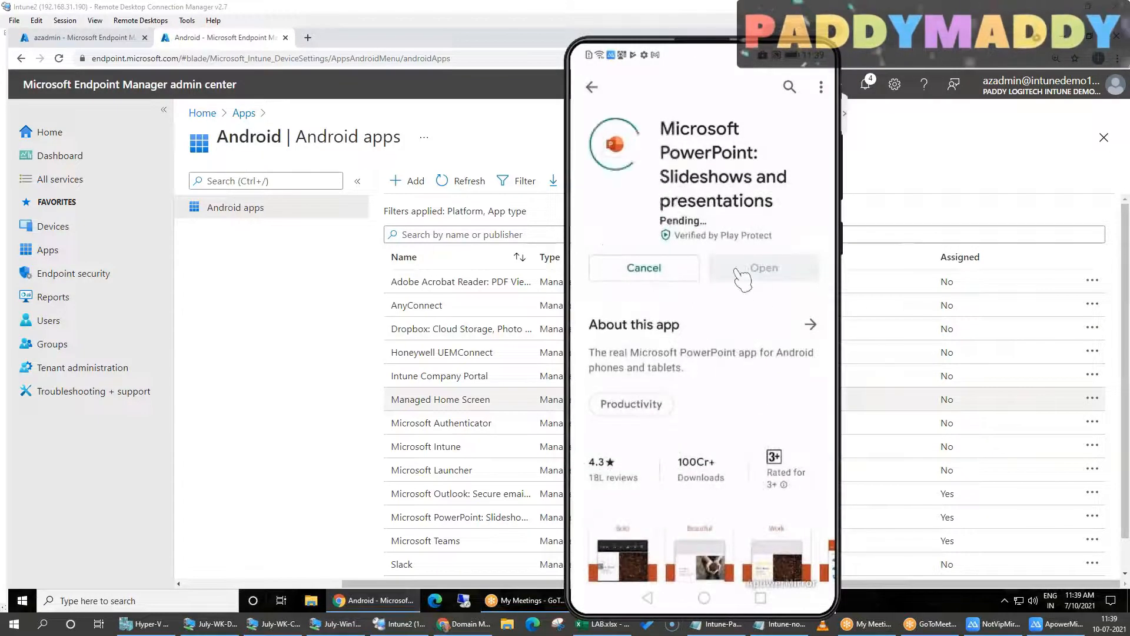
{"action": "right_click", "coordinate": [700, 234]}
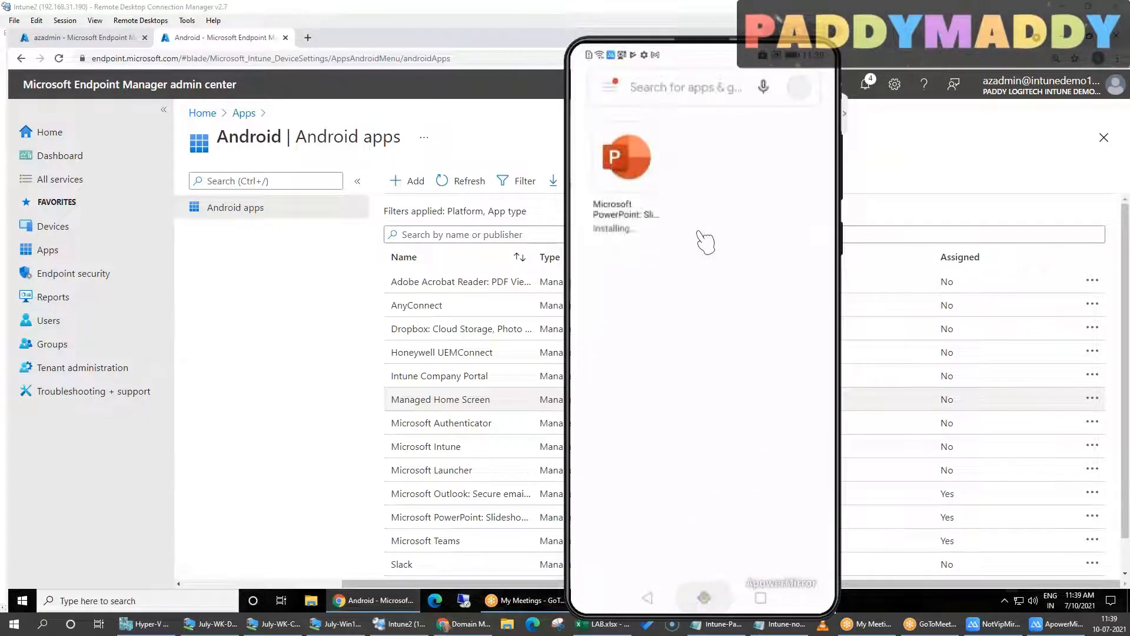
{"action": "right_click", "coordinate": [703, 240]}
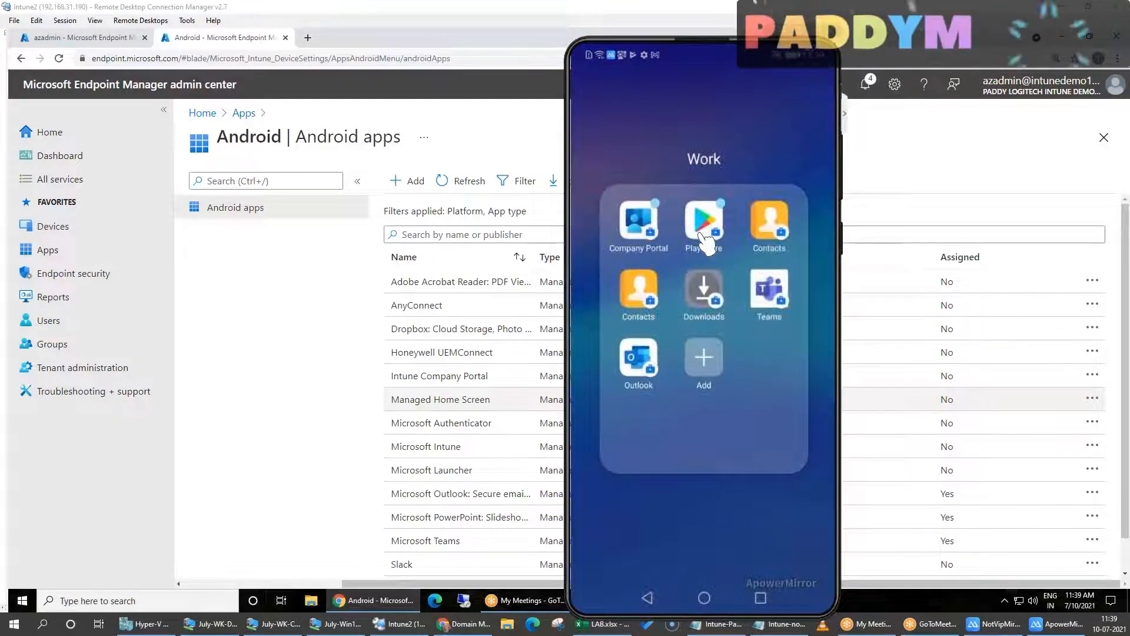
Sign in to the work profile's Teams app with the work account, view the feed, and leave the app
{"action": "left_click", "coordinate": [786, 302]}
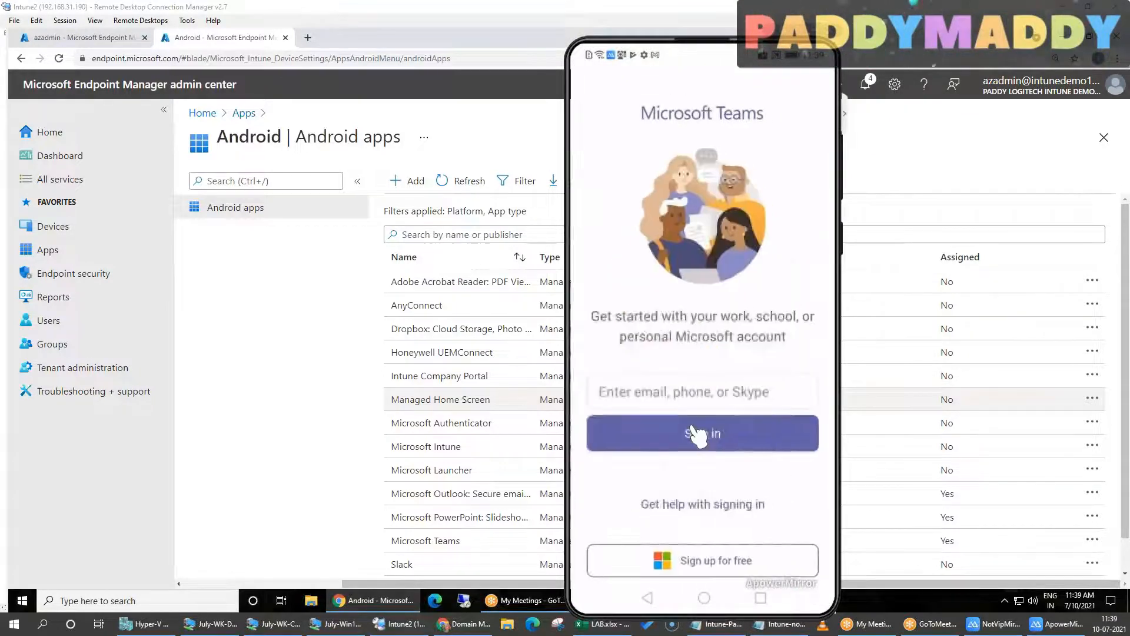
{"action": "left_click", "coordinate": [693, 428]}
{"action": "left_click", "coordinate": [704, 361]}
{"action": "left_click", "coordinate": [699, 434]}
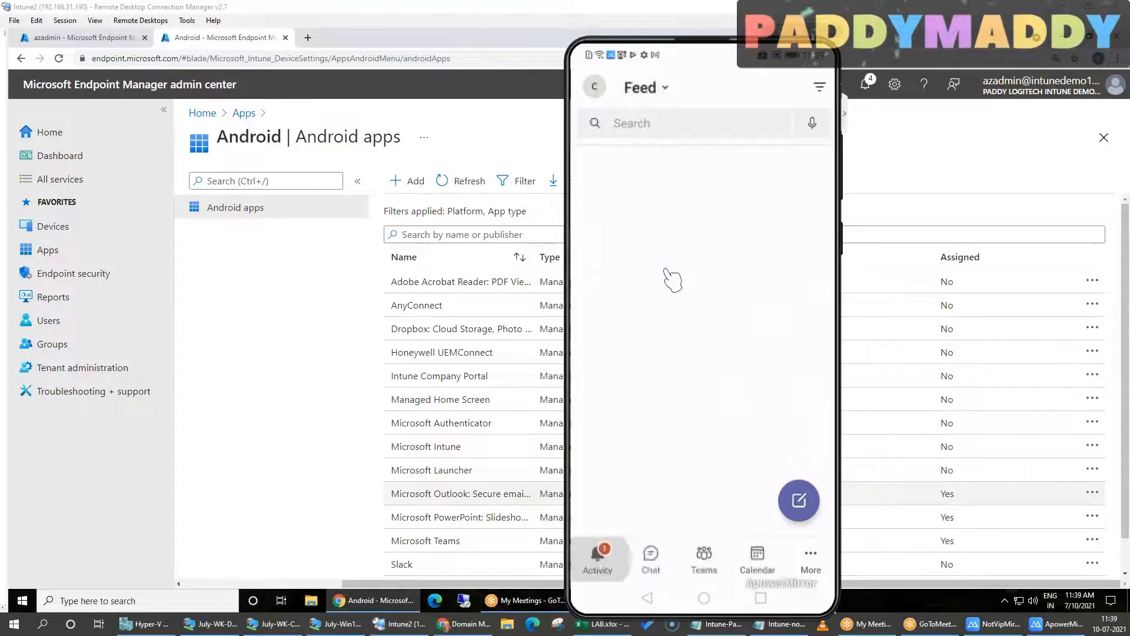
{"action": "right_click", "coordinate": [665, 270]}
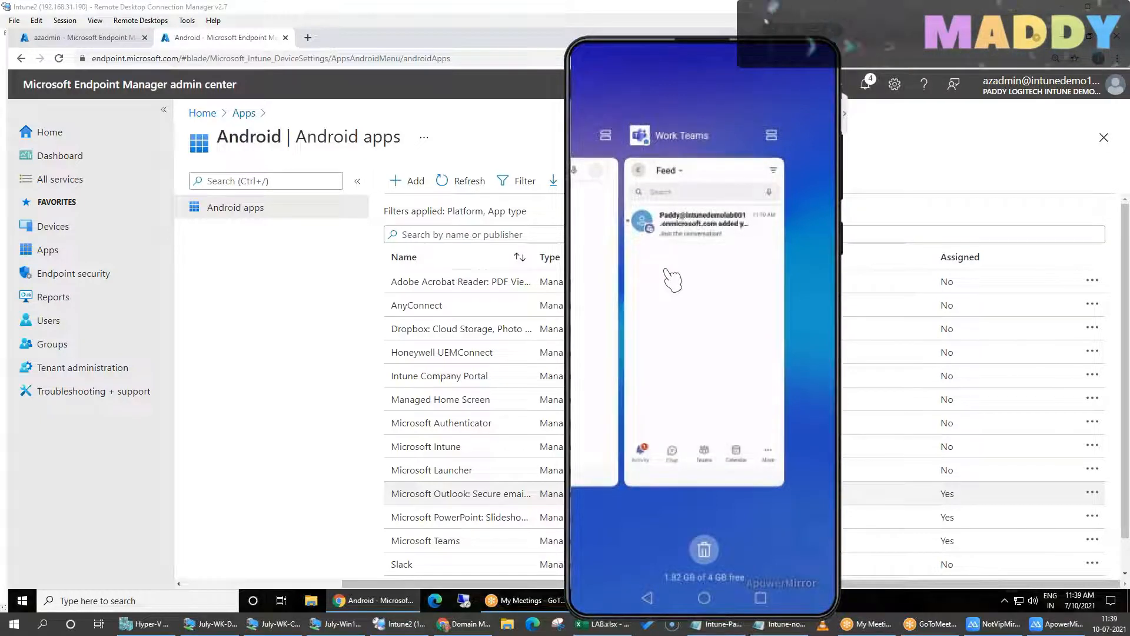
{"action": "right_click", "coordinate": [672, 278]}
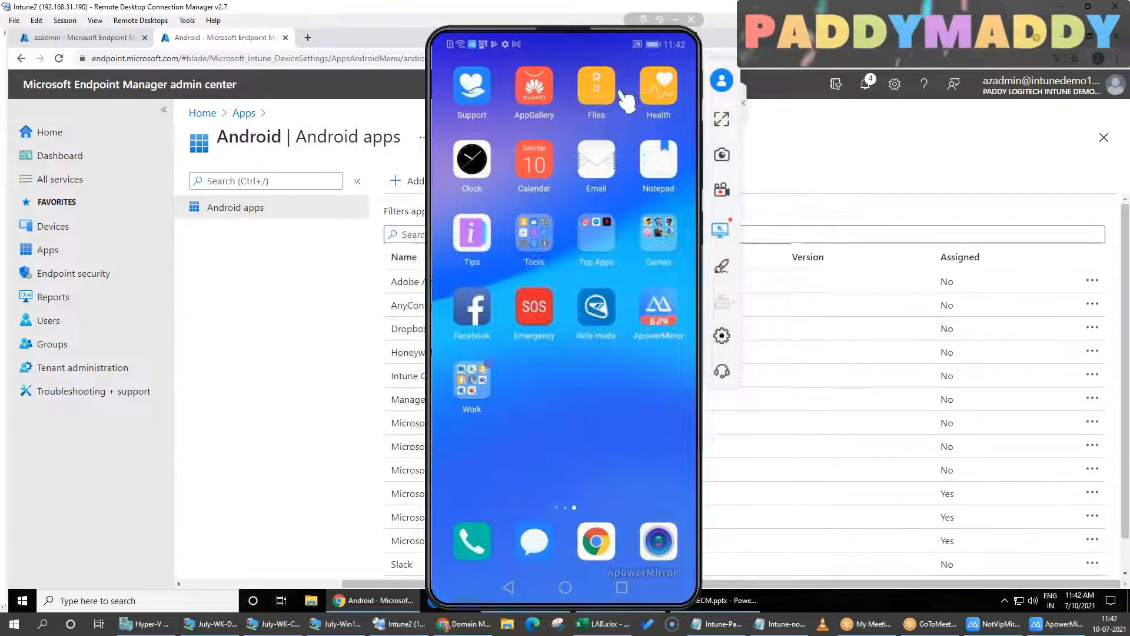
Minimize the phone mirror, open Devices in the admin center, and load portal.azure.com in a new browser tab
{"action": "left_click", "coordinate": [677, 21]}
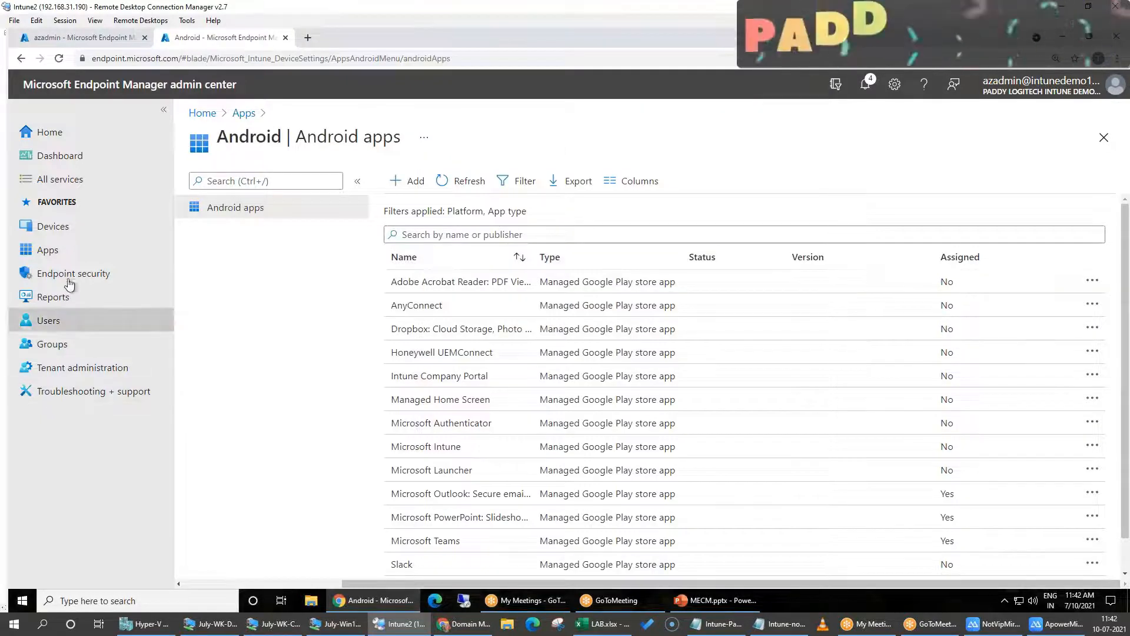
{"action": "left_click", "coordinate": [66, 227]}
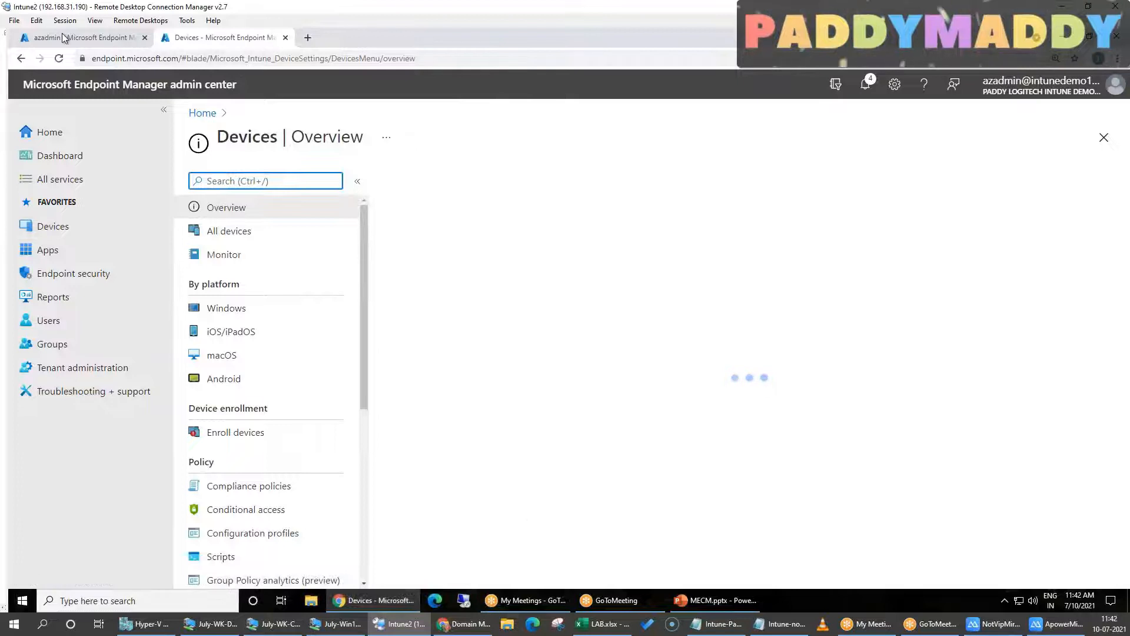
{"action": "left_click", "coordinate": [313, 37]}
{"action": "type", "text": "port"}
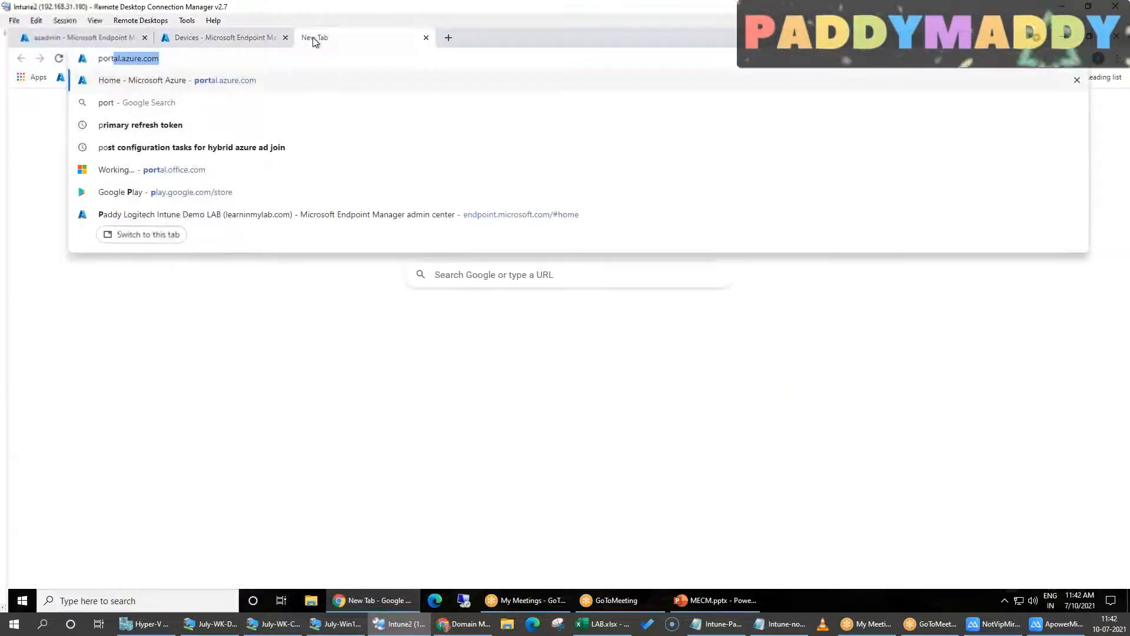
{"action": "key", "text": "Return"}
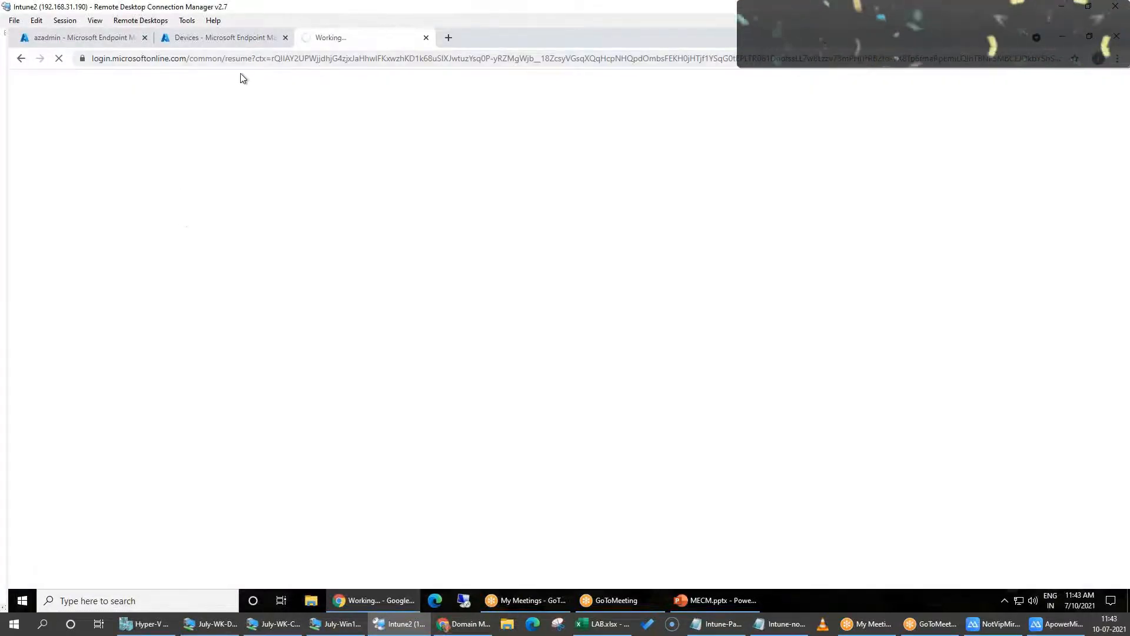
List all devices in the admin center and widen the OS column to read the full enrollment type
{"action": "left_click", "coordinate": [208, 42]}
{"action": "left_click", "coordinate": [228, 230]}
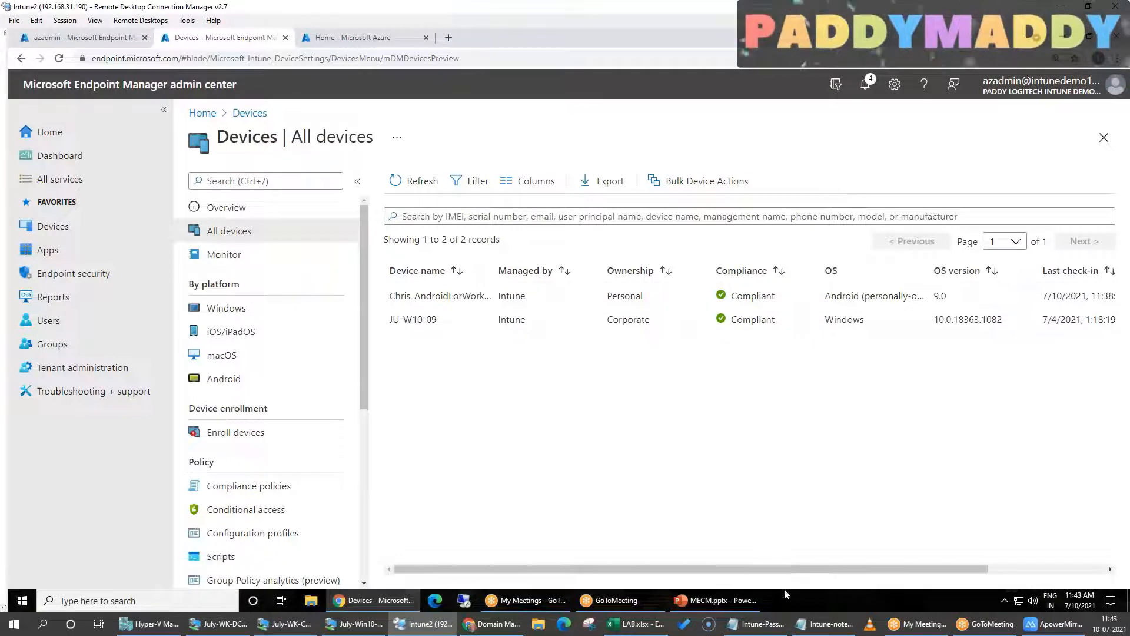
{"action": "left_click_drag", "start_coordinate": [934, 271], "coordinate": [1034, 259]}
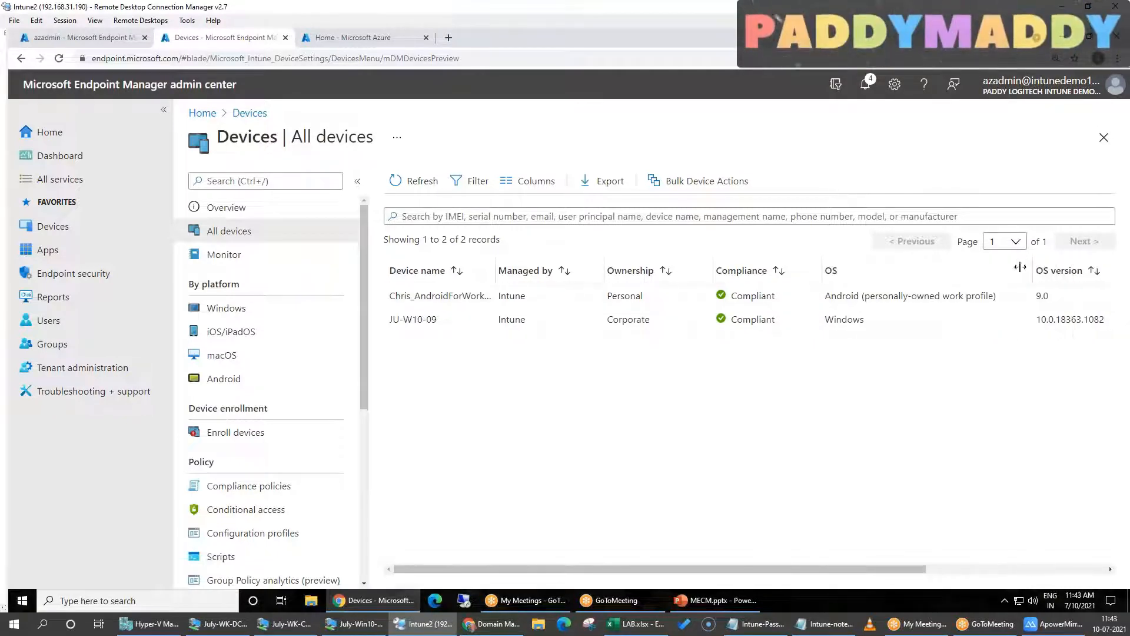
In the other admin center session, open the Android enrollment page under Devices
{"action": "left_click", "coordinate": [82, 37]}
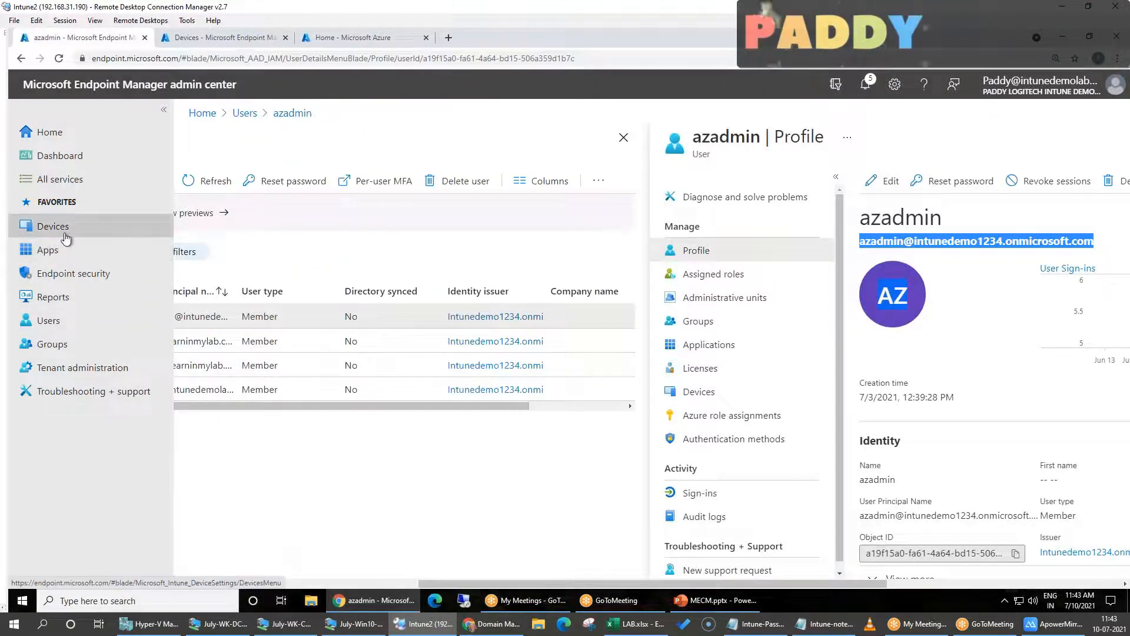
{"action": "left_click", "coordinate": [67, 236]}
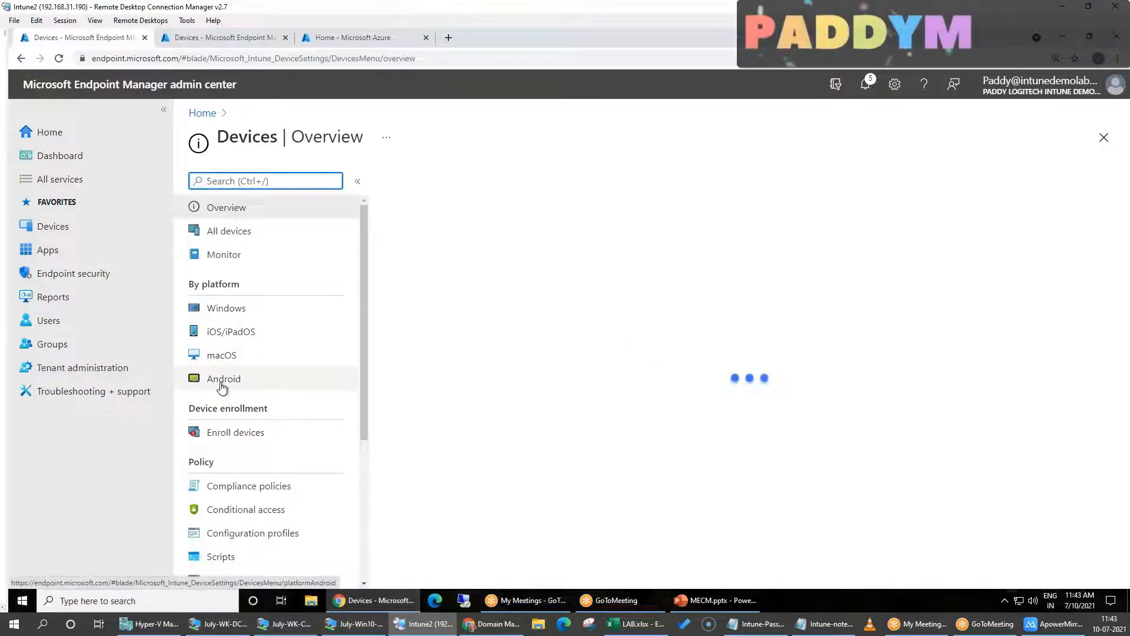
{"action": "left_click", "coordinate": [225, 379]}
{"action": "left_click", "coordinate": [236, 254]}
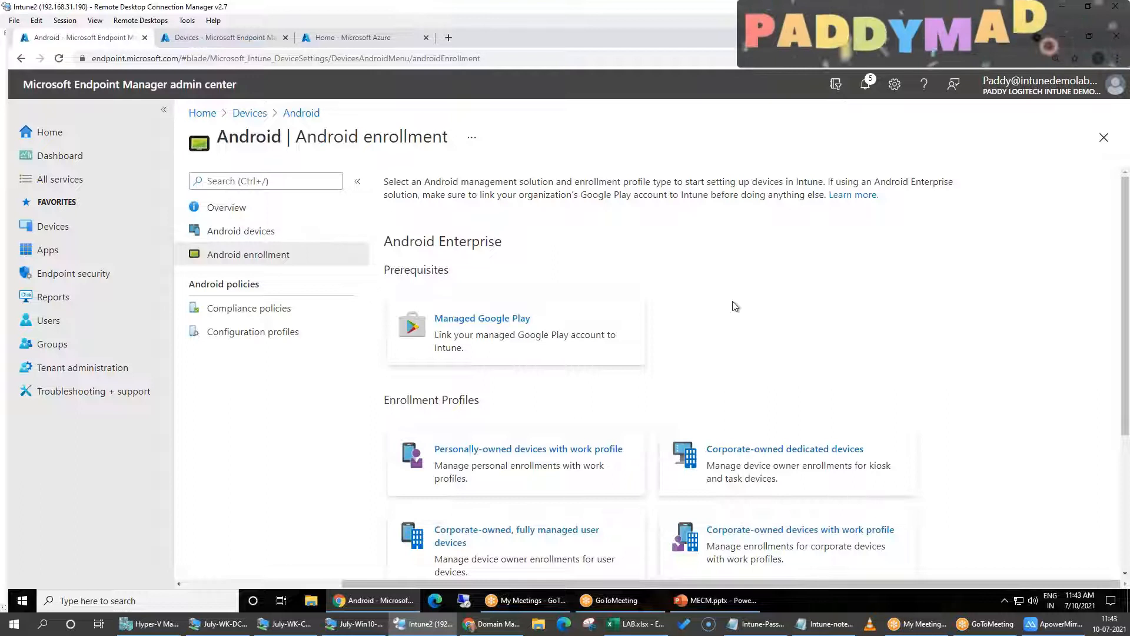
Switch to the Azure portal and open the list of all devices in Azure Active Directory
{"action": "scroll", "coordinate": [736, 306], "scroll_direction": "down", "scroll_amount": 1}
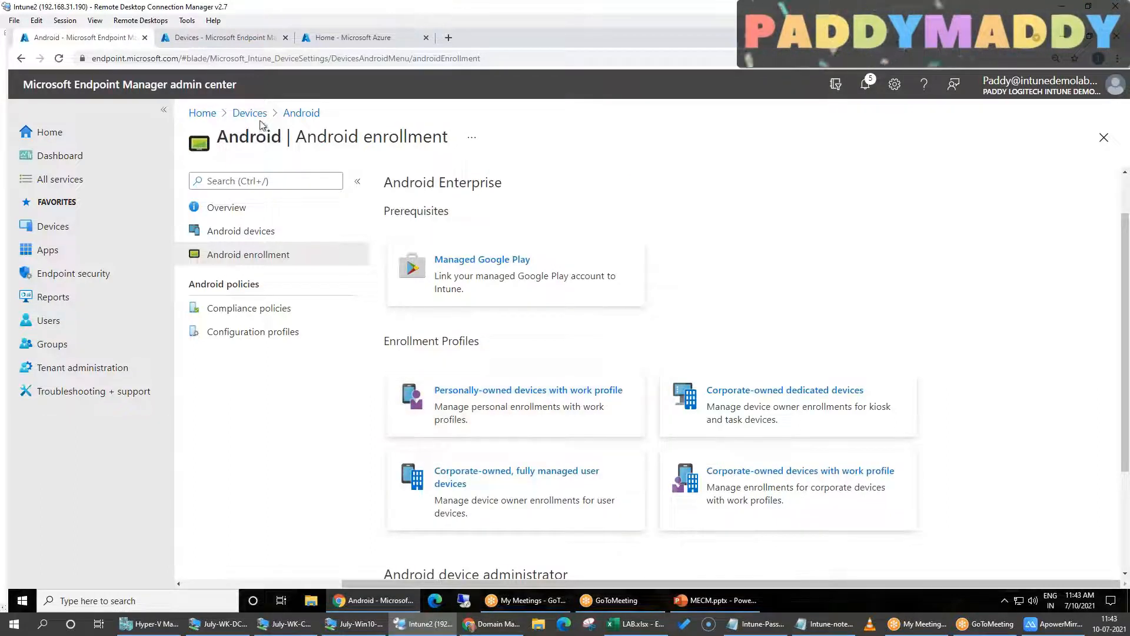
{"action": "left_click", "coordinate": [218, 41]}
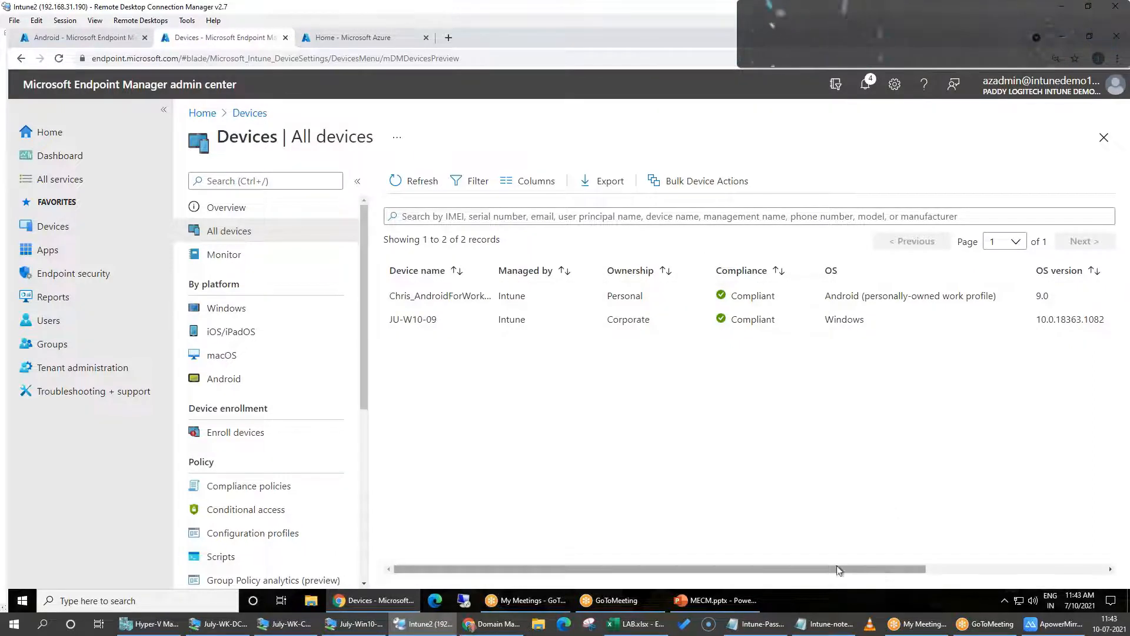
{"action": "left_click", "coordinate": [356, 42]}
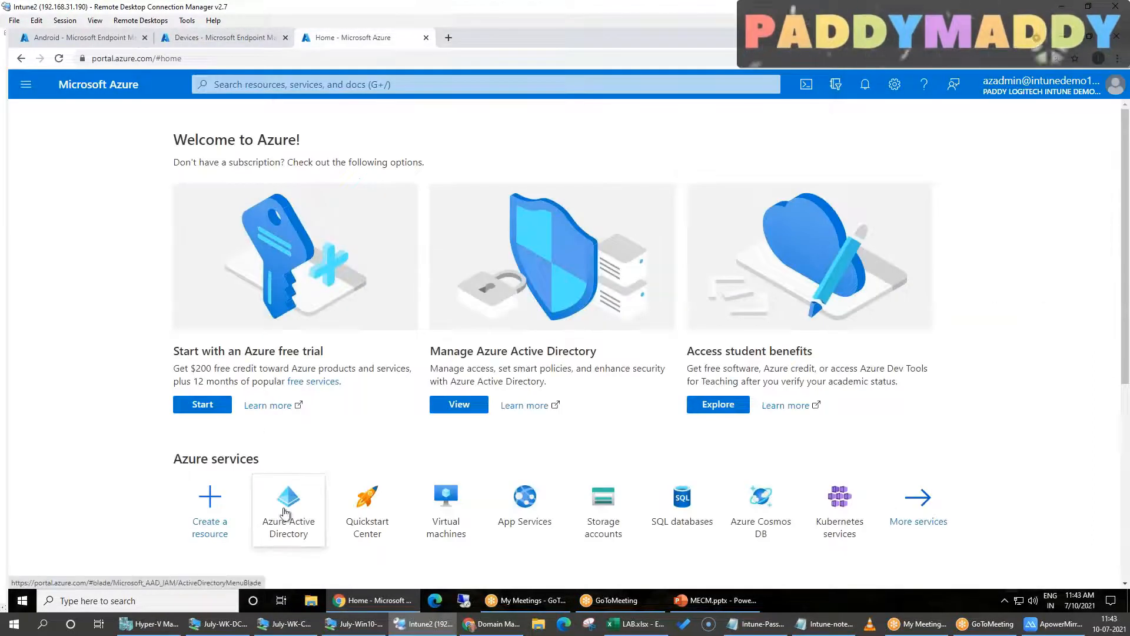
{"action": "left_click", "coordinate": [286, 506]}
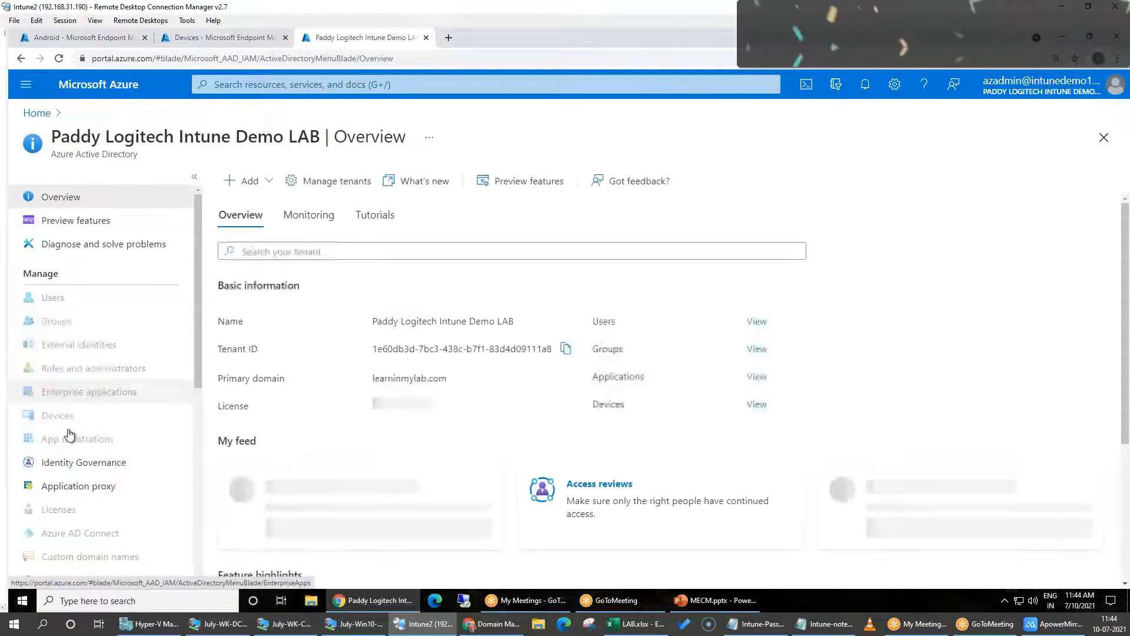
{"action": "left_click", "coordinate": [61, 439]}
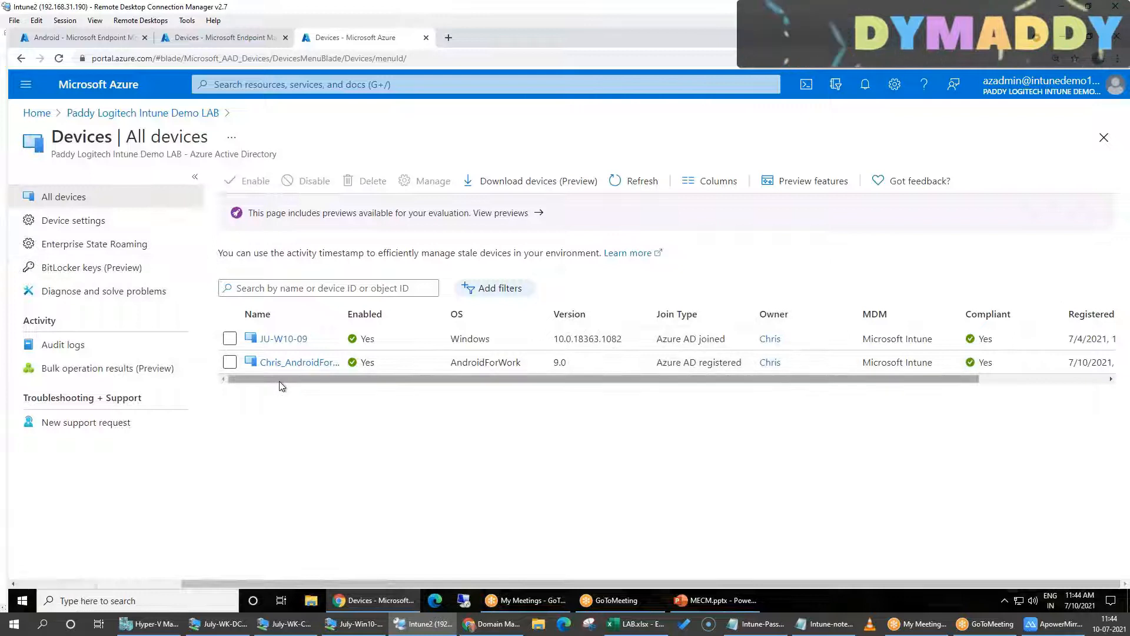
Examine the AndroidForWork device's join type, MDM, compliance and registration columns in the Azure AD device list
{"action": "left_click_drag", "start_coordinate": [281, 377], "coordinate": [405, 376]}
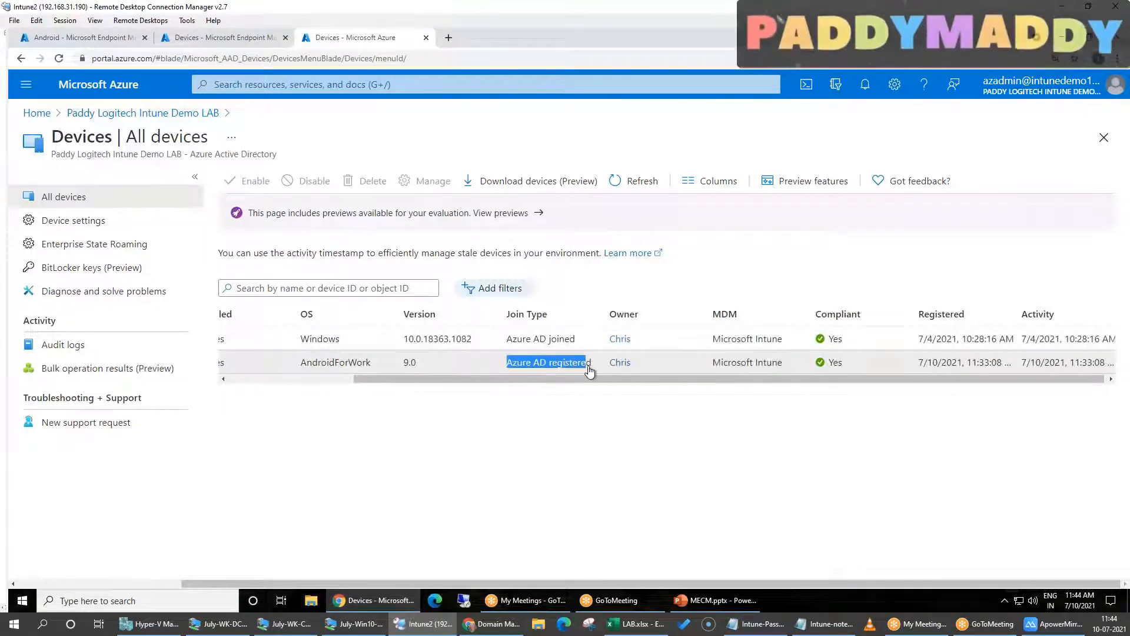
{"action": "left_click_drag", "start_coordinate": [620, 379], "coordinate": [808, 395]}
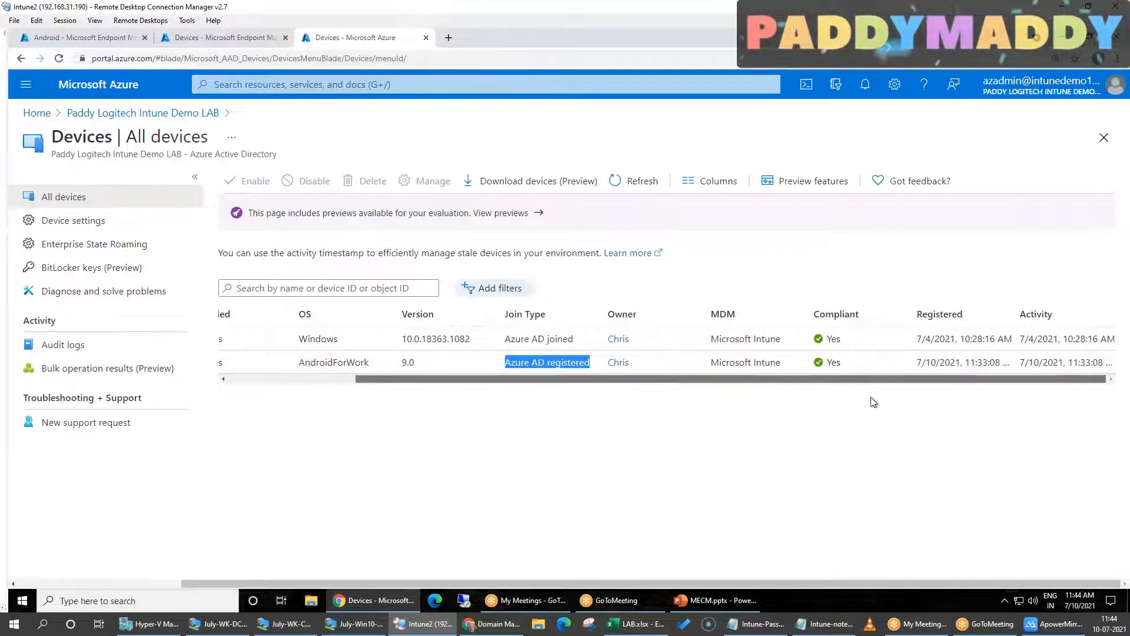
{"action": "left_click_drag", "start_coordinate": [617, 376], "coordinate": [373, 387]}
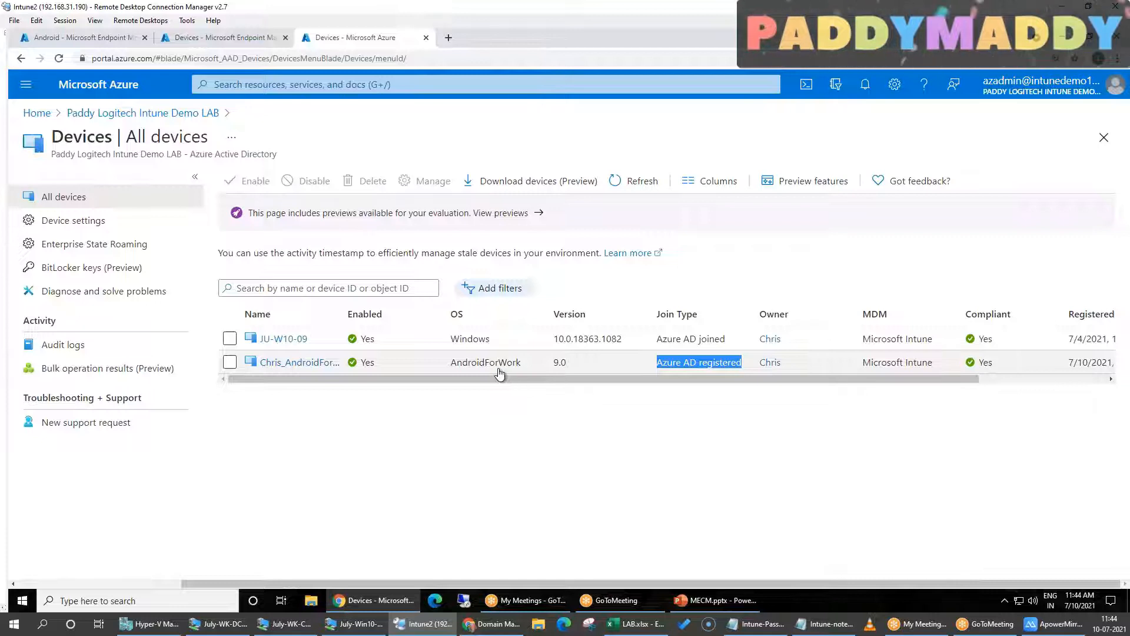
Return to the Endpoint Manager device session and open the list of Android apps
{"action": "left_click", "coordinate": [235, 40]}
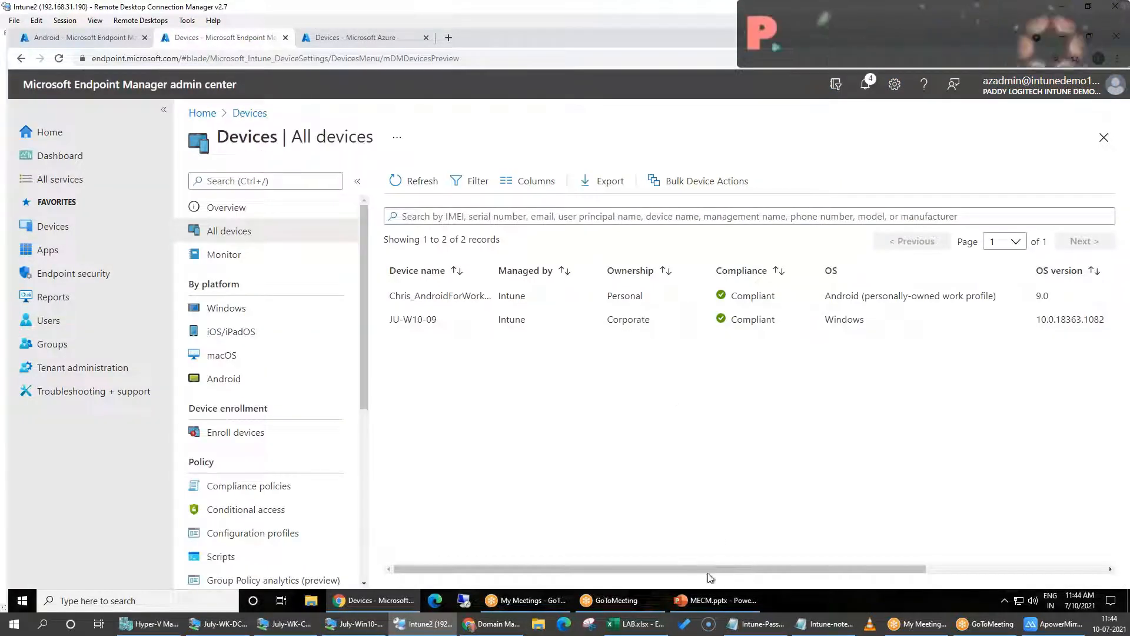
{"action": "left_click", "coordinate": [52, 226]}
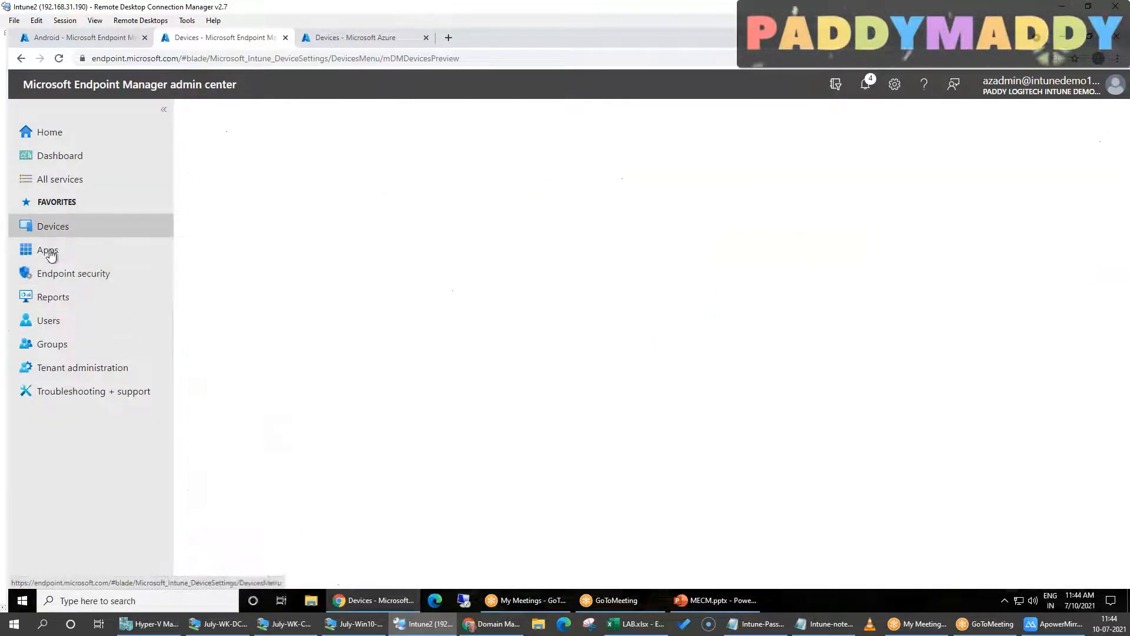
{"action": "left_click", "coordinate": [47, 250]}
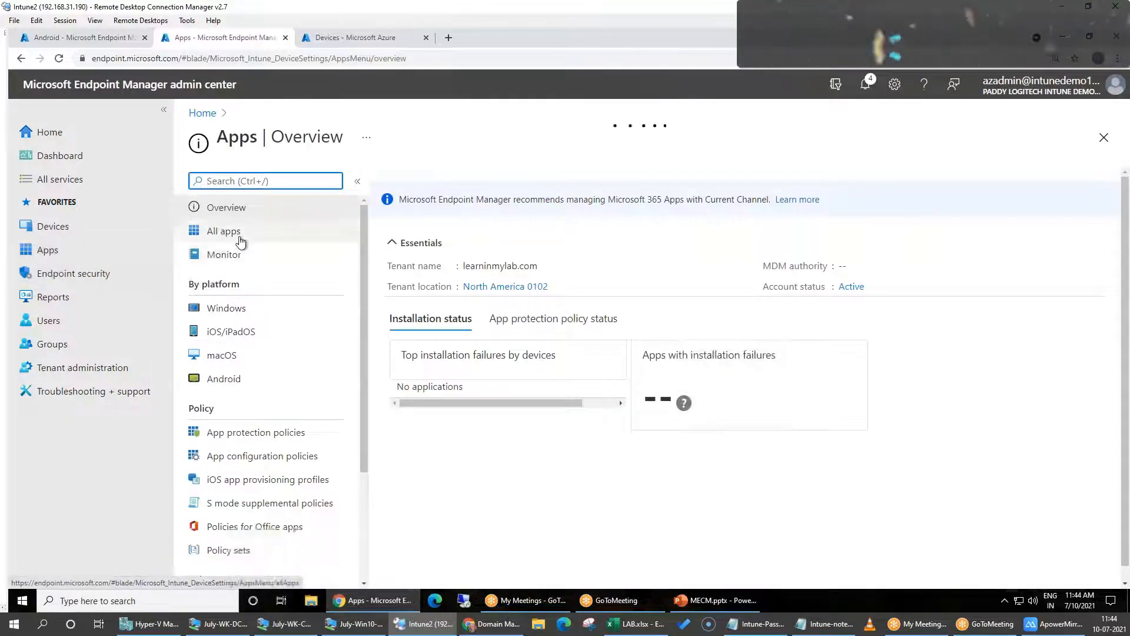
{"action": "left_click", "coordinate": [259, 380]}
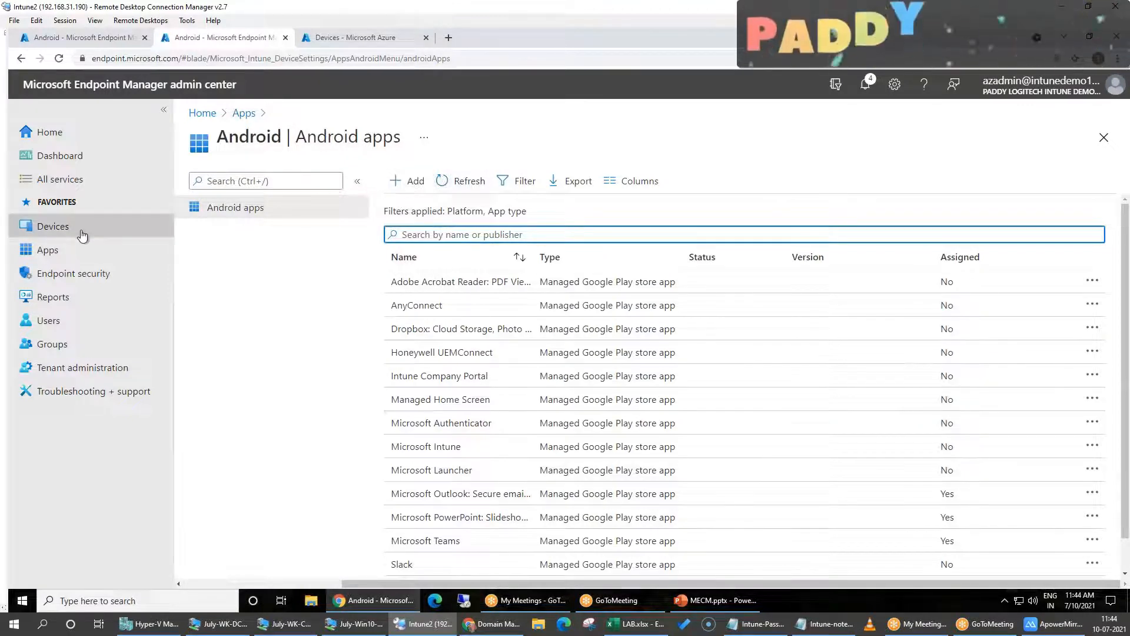
Start adding a new Android app with the app type Android store app
{"action": "left_click", "coordinate": [414, 183]}
{"action": "left_click", "coordinate": [771, 187]}
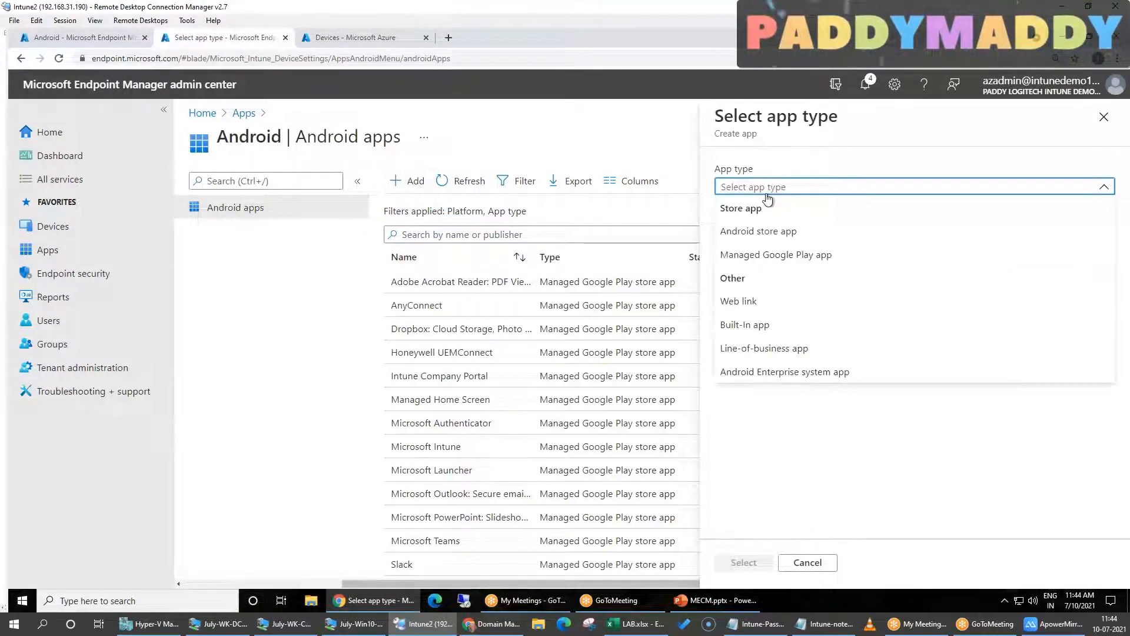
{"action": "left_click", "coordinate": [822, 235]}
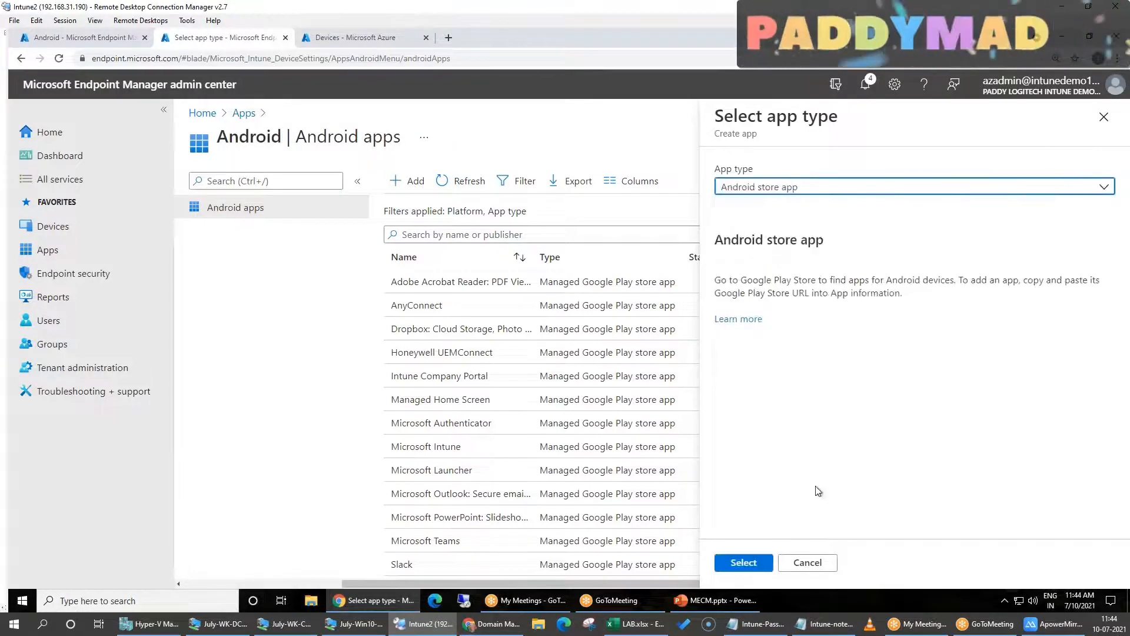
{"action": "left_click", "coordinate": [736, 567]}
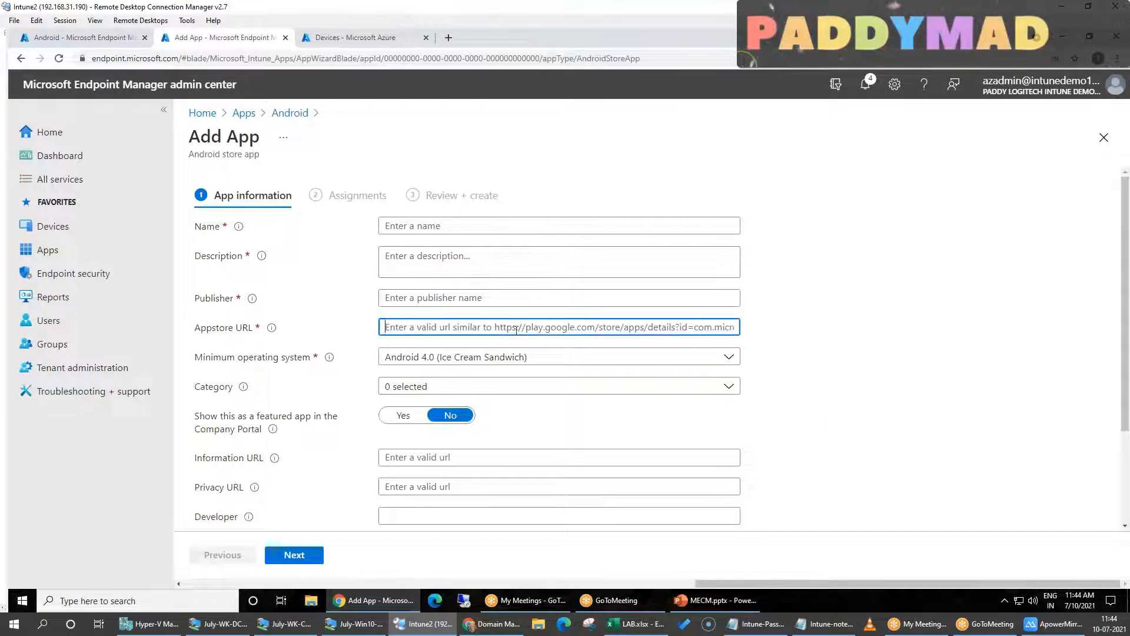
Load play.google.com/store in a new browser tab and open the Apps section of Google Play
{"action": "left_click", "coordinate": [450, 40]}
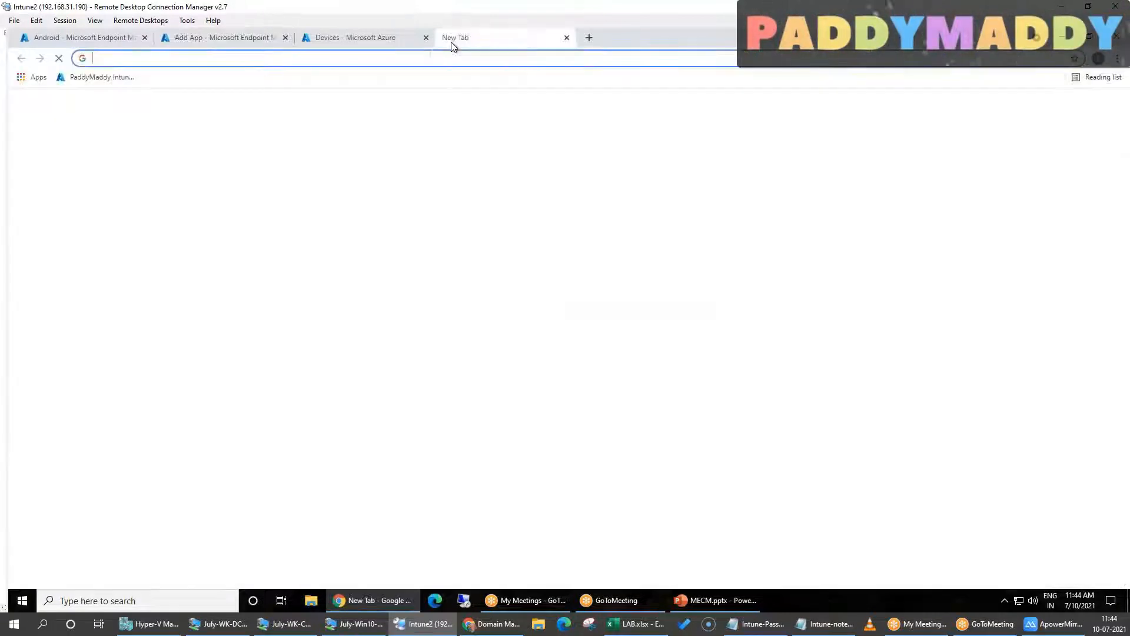
{"action": "type", "text": "play.google.com/store"}
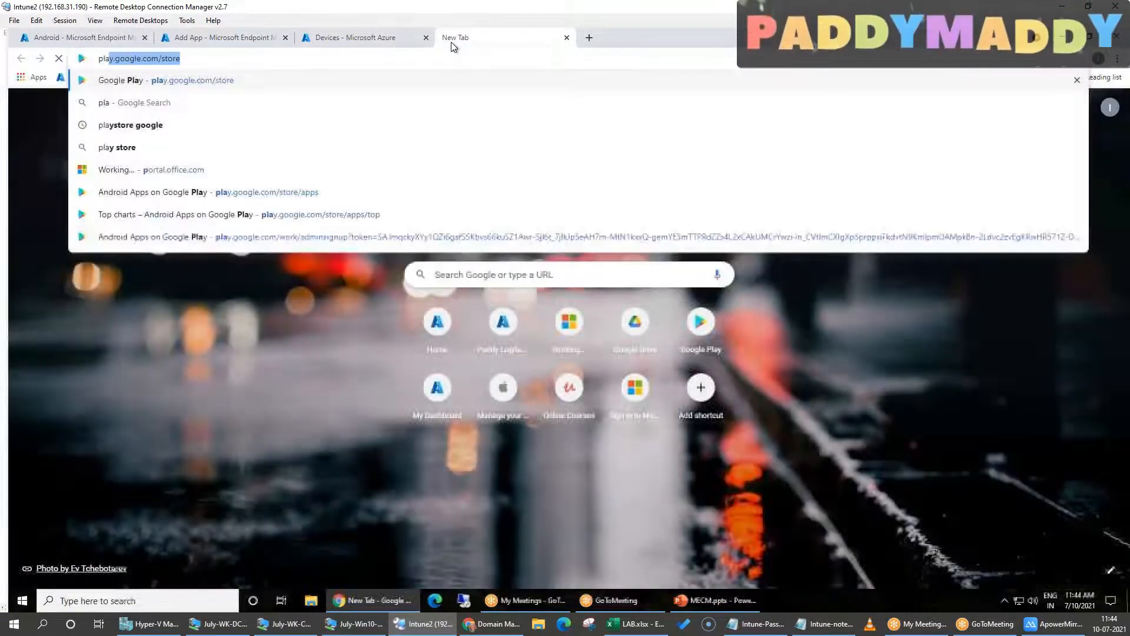
{"action": "key", "text": "Return"}
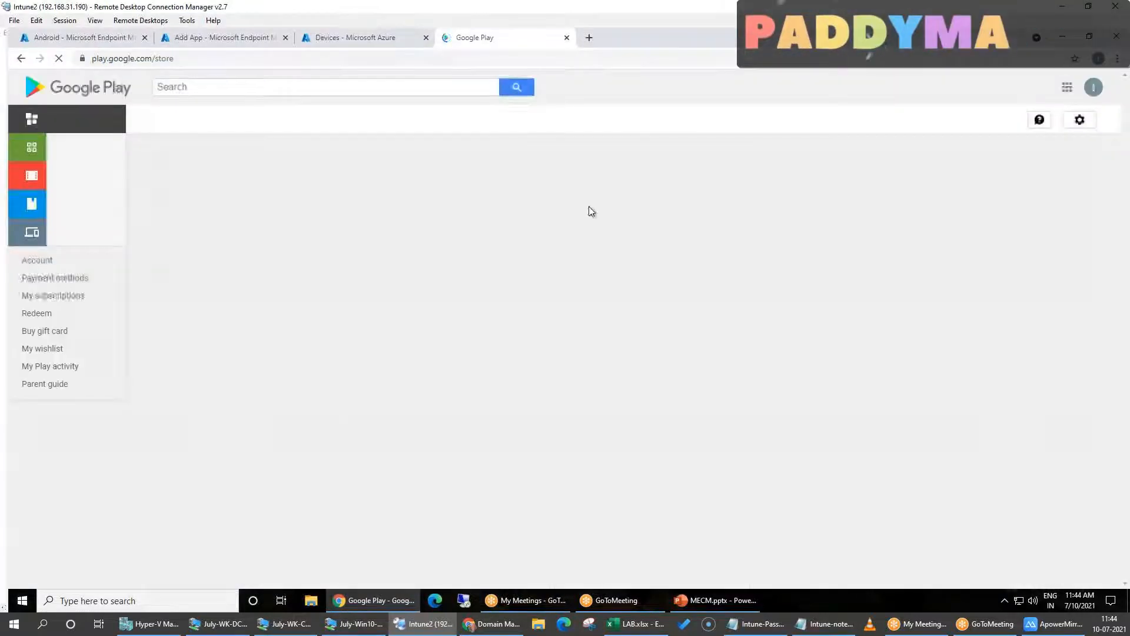
{"action": "scroll", "coordinate": [336, 454], "scroll_direction": "down", "scroll_amount": 3}
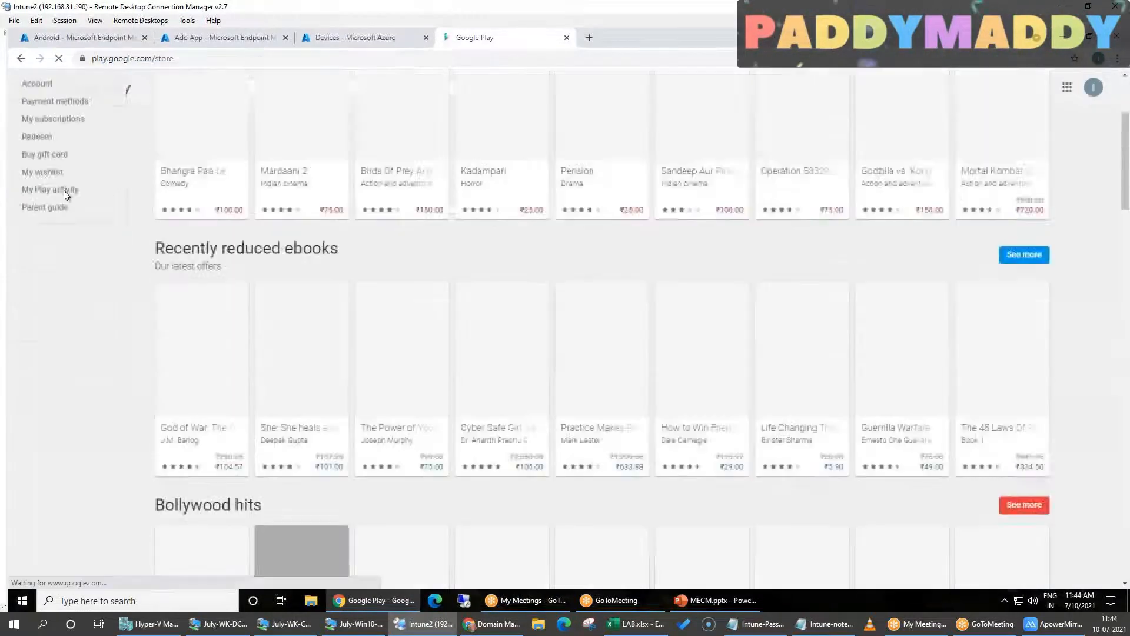
{"action": "scroll", "coordinate": [60, 187], "scroll_direction": "up", "scroll_amount": 3}
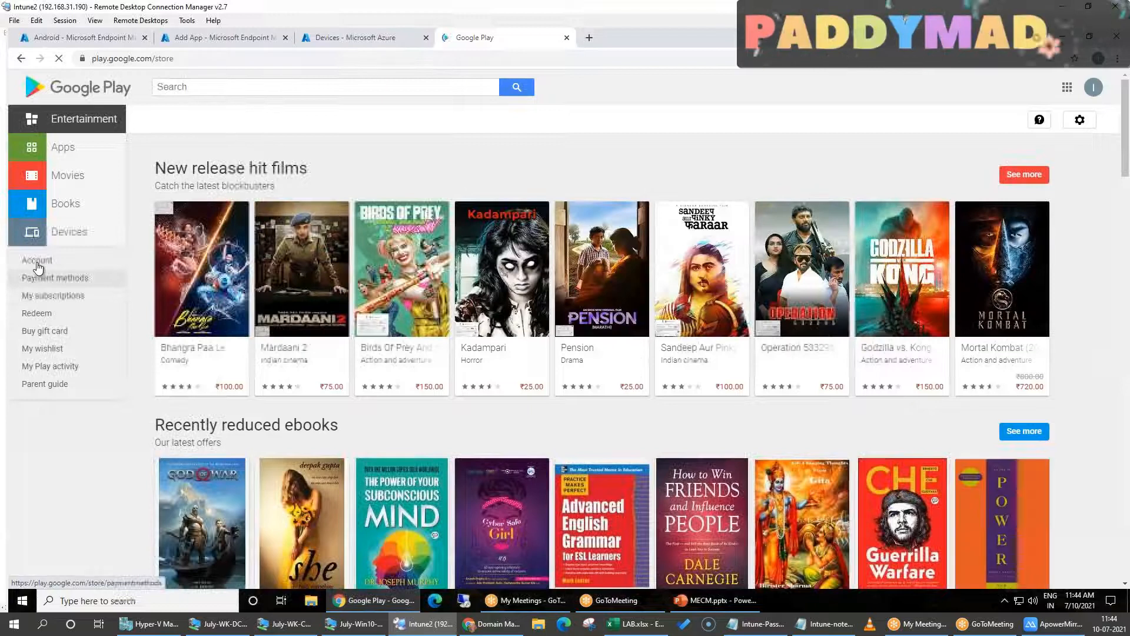
{"action": "left_click", "coordinate": [69, 153]}
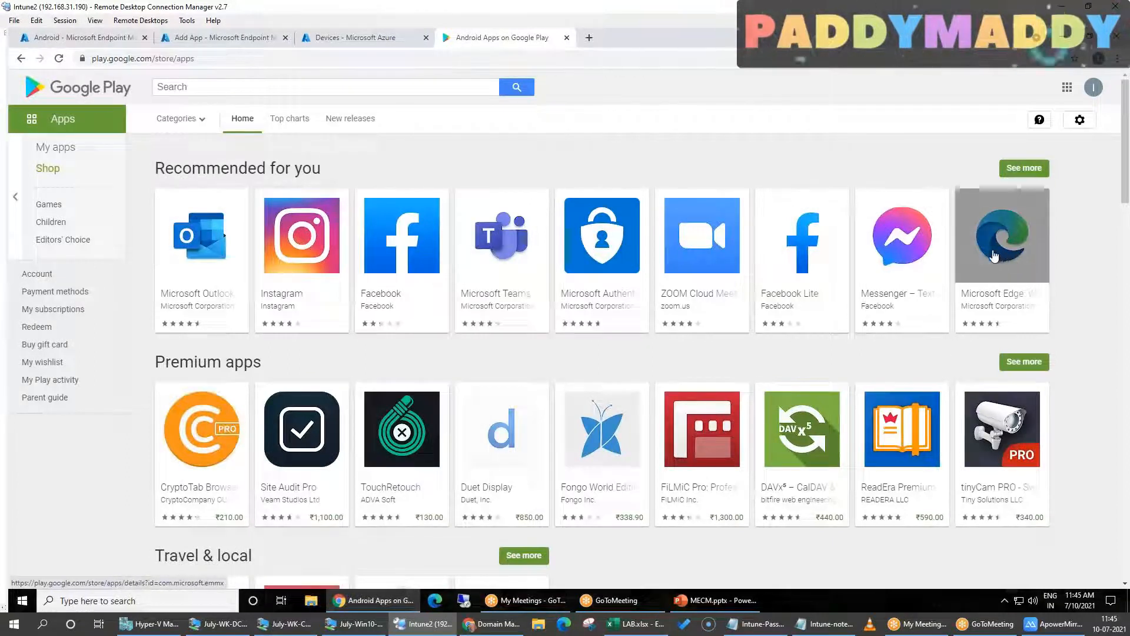
Find the Spotify app page in Google Play and copy its web address into the new app's Appstore URL
{"action": "scroll", "coordinate": [473, 531], "scroll_direction": "down", "scroll_amount": 7}
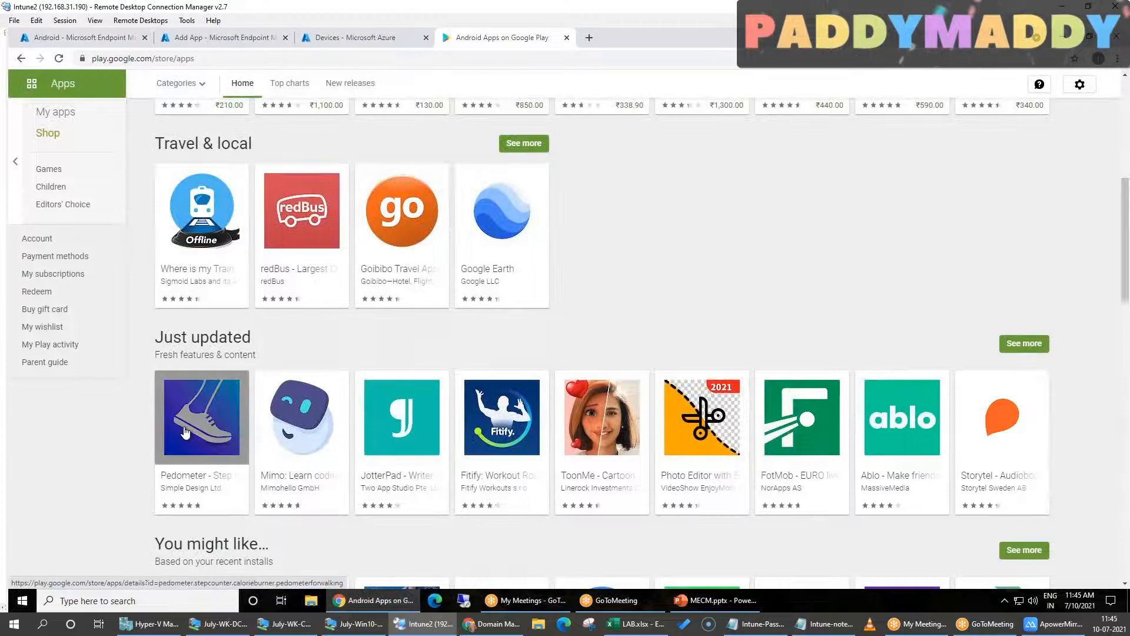
{"action": "scroll", "coordinate": [473, 334], "scroll_direction": "down", "scroll_amount": 2}
{"action": "scroll", "coordinate": [277, 412], "scroll_direction": "down", "scroll_amount": 15}
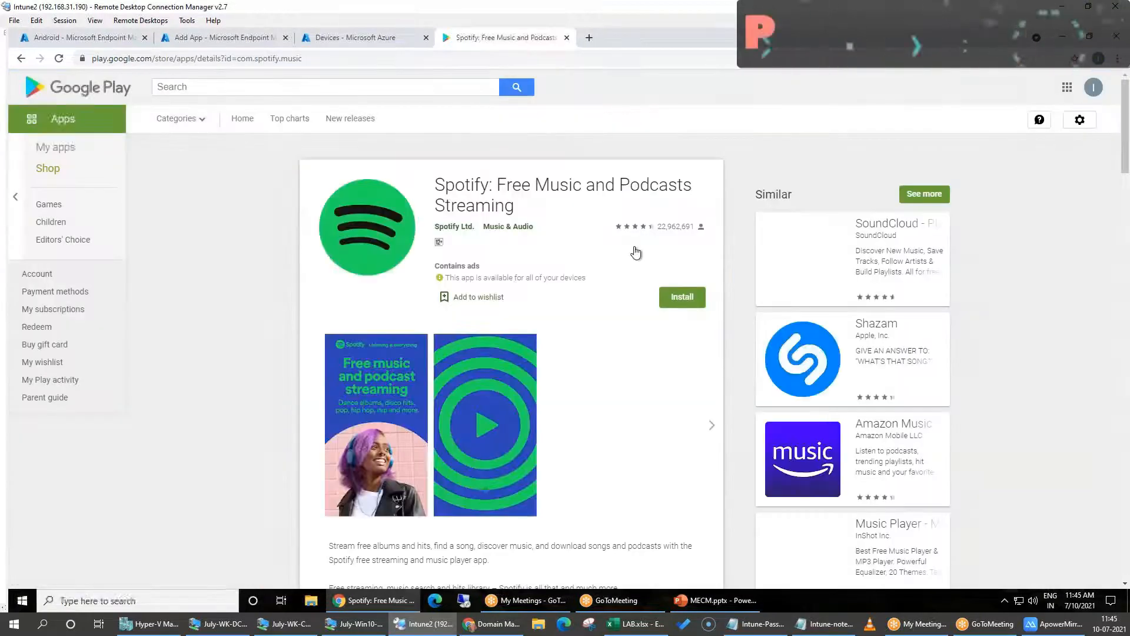
{"action": "left_click", "coordinate": [312, 58]}
{"action": "key", "text": "ctrl+c"}
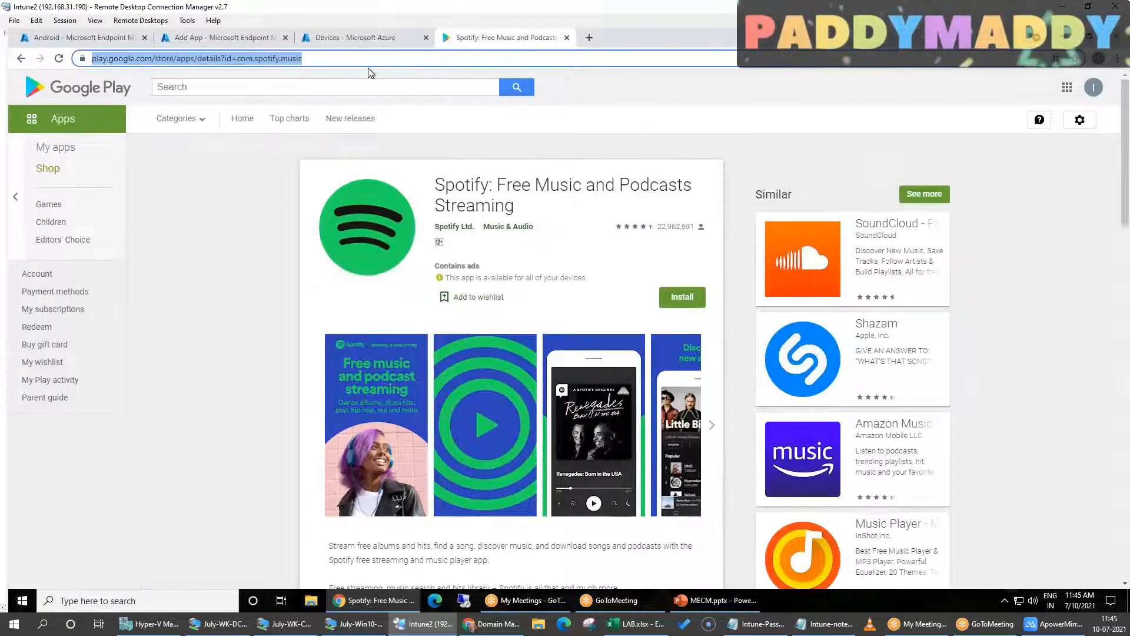
{"action": "left_click", "coordinate": [231, 41]}
{"action": "key", "text": "ctrl+v"}
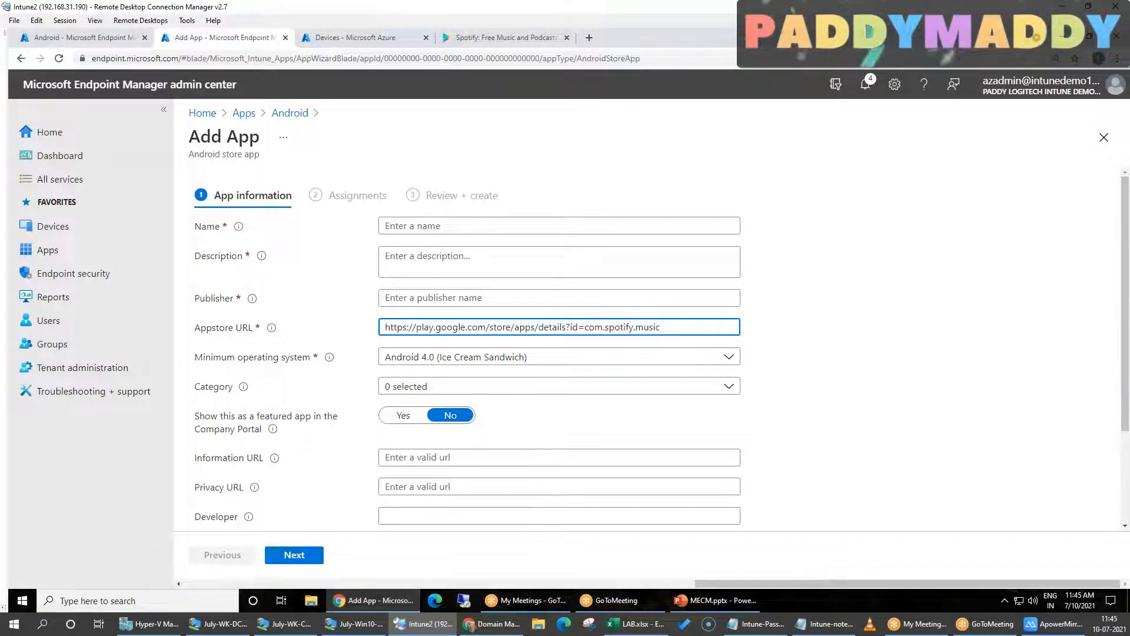
Fill in the new app's name, description and publisher as spotify, copied from the Appstore URL
{"action": "left_click", "coordinate": [411, 231]}
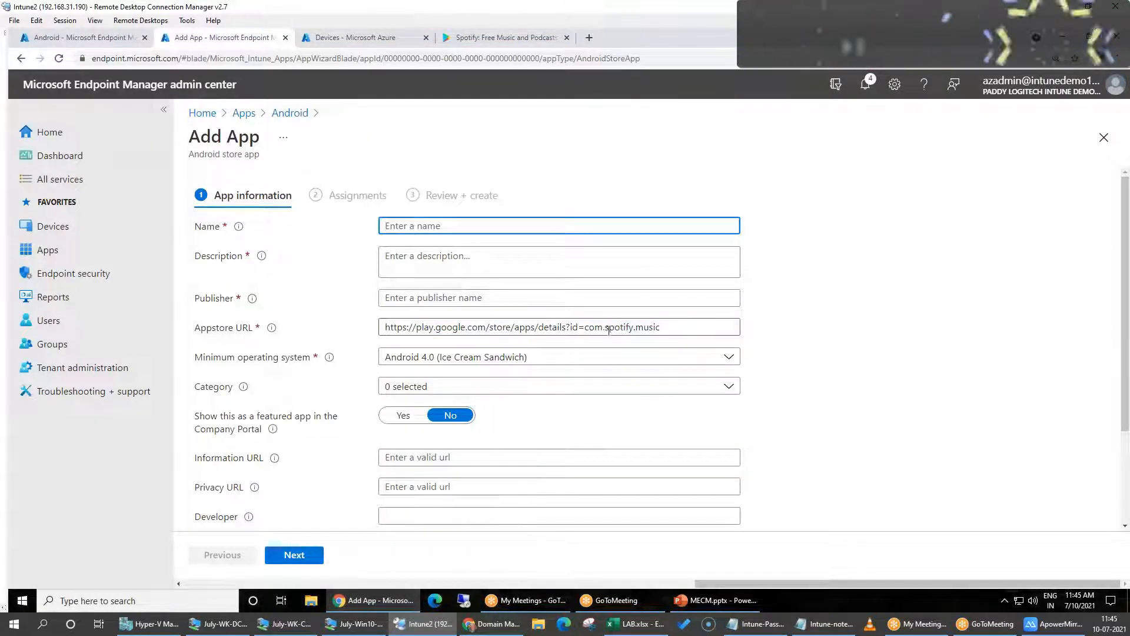
{"action": "left_click", "coordinate": [635, 328]}
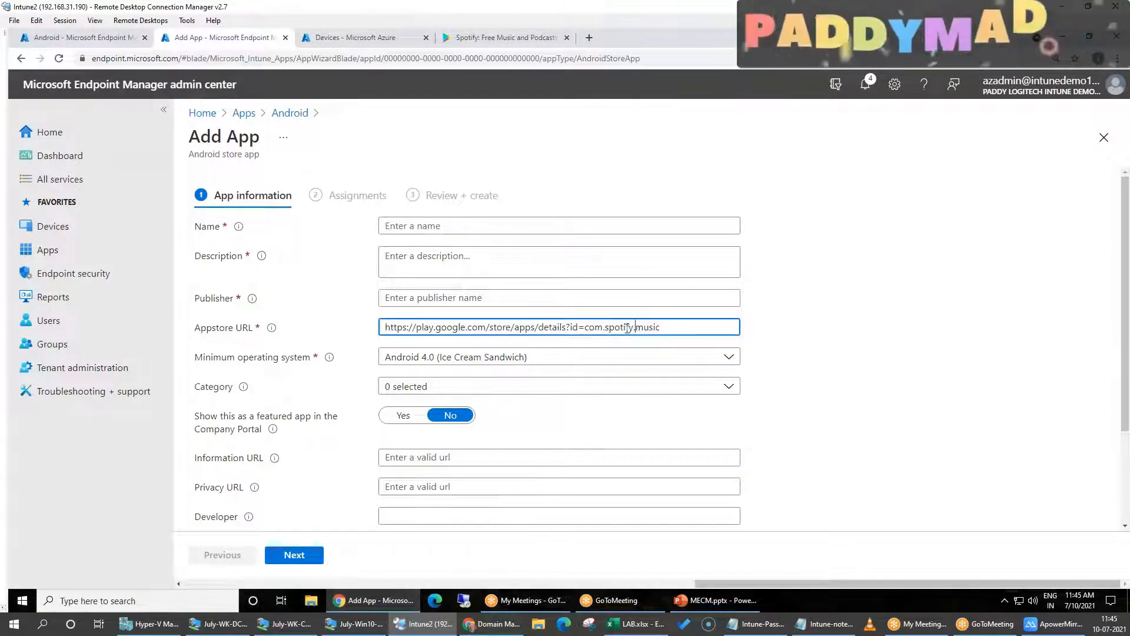
{"action": "key", "text": "ctrl+c"}
{"action": "left_click", "coordinate": [423, 231]}
{"action": "key", "text": "ctrl+v"}
{"action": "left_click", "coordinate": [414, 265]}
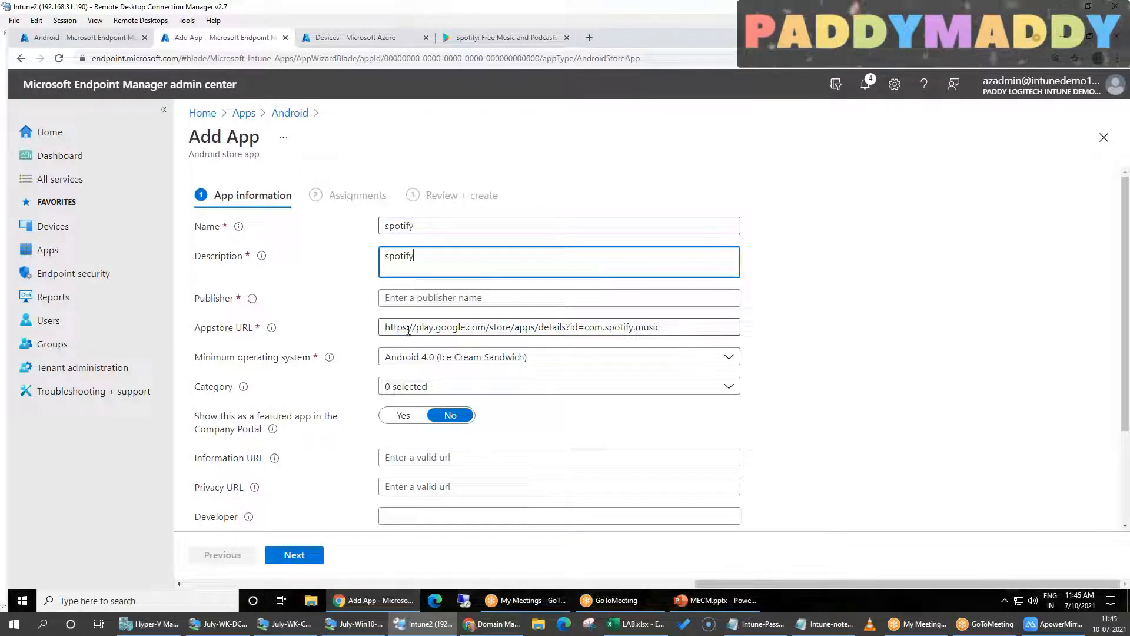
{"action": "left_click", "coordinate": [418, 296]}
{"action": "key", "text": "ctrl+v"}
Show the app as a featured app in the Company Portal and set its category to Books & Reference
{"action": "left_click", "coordinate": [385, 433]}
{"action": "left_click", "coordinate": [400, 417]}
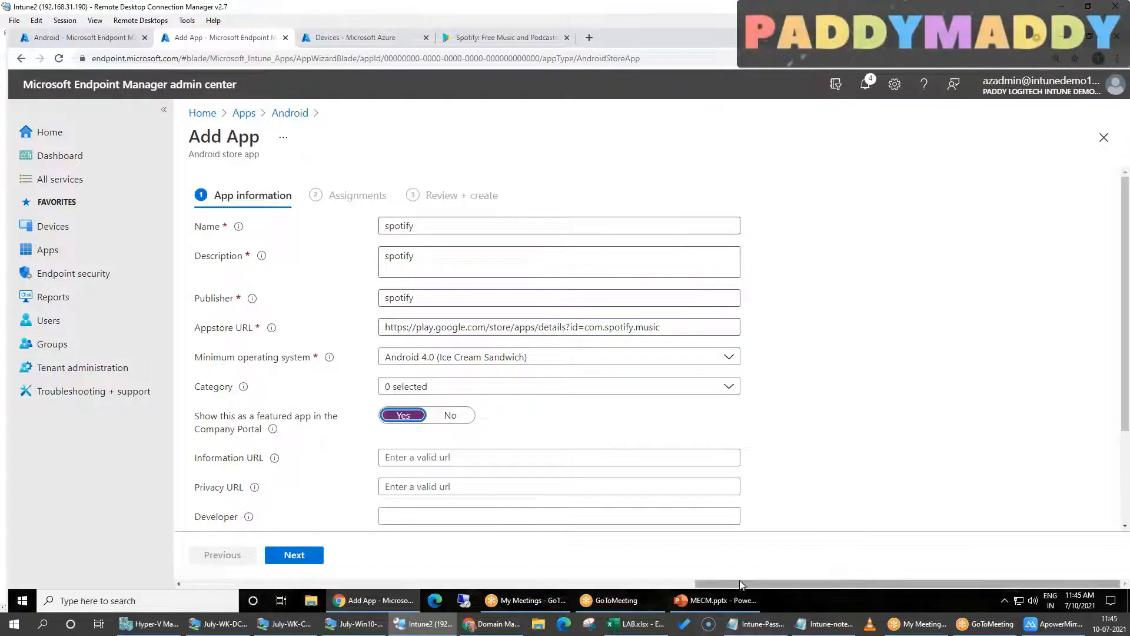
{"action": "scroll", "coordinate": [480, 449], "scroll_direction": "down", "scroll_amount": 2}
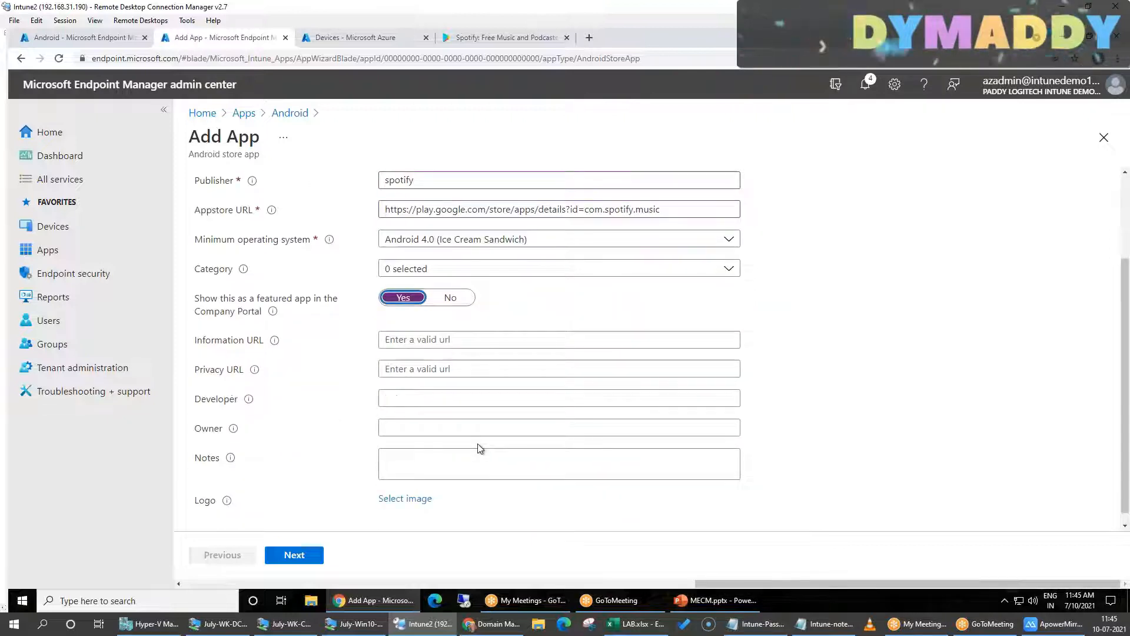
{"action": "left_click", "coordinate": [418, 269]}
{"action": "left_click", "coordinate": [418, 313]}
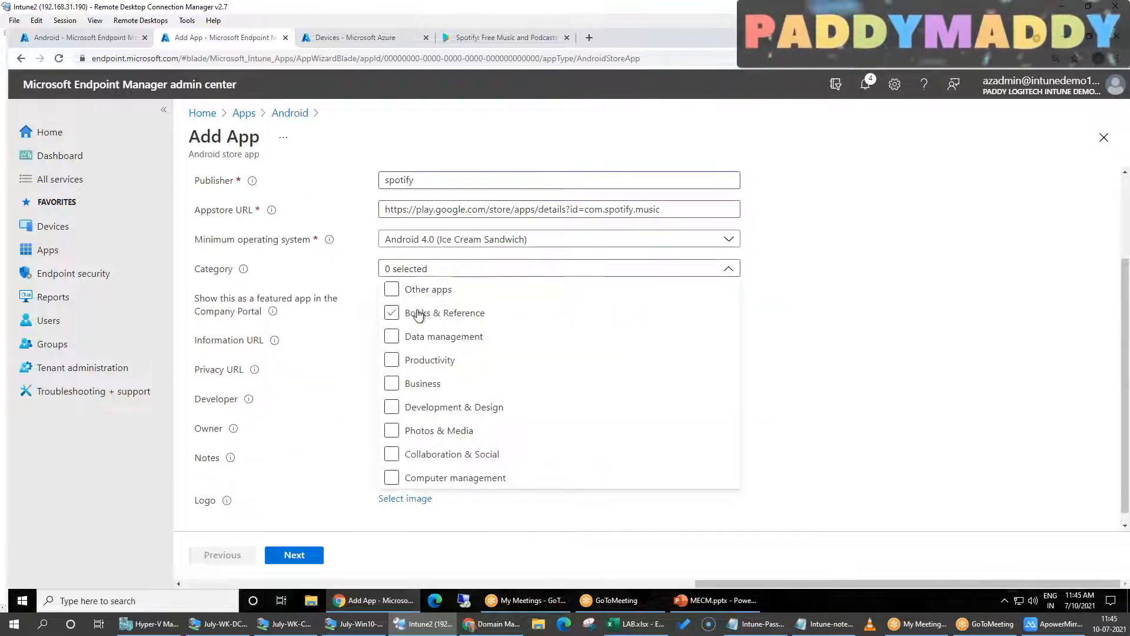
{"action": "left_click", "coordinate": [883, 380]}
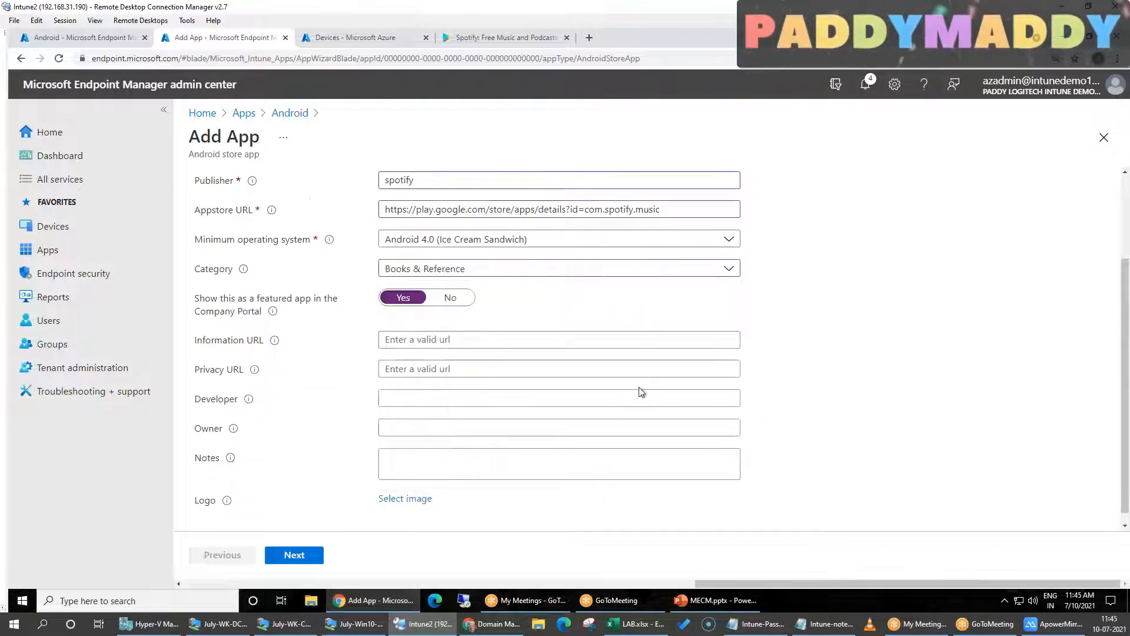
Assign the spotify app as required to all devices and create it
{"action": "left_click", "coordinate": [294, 555]}
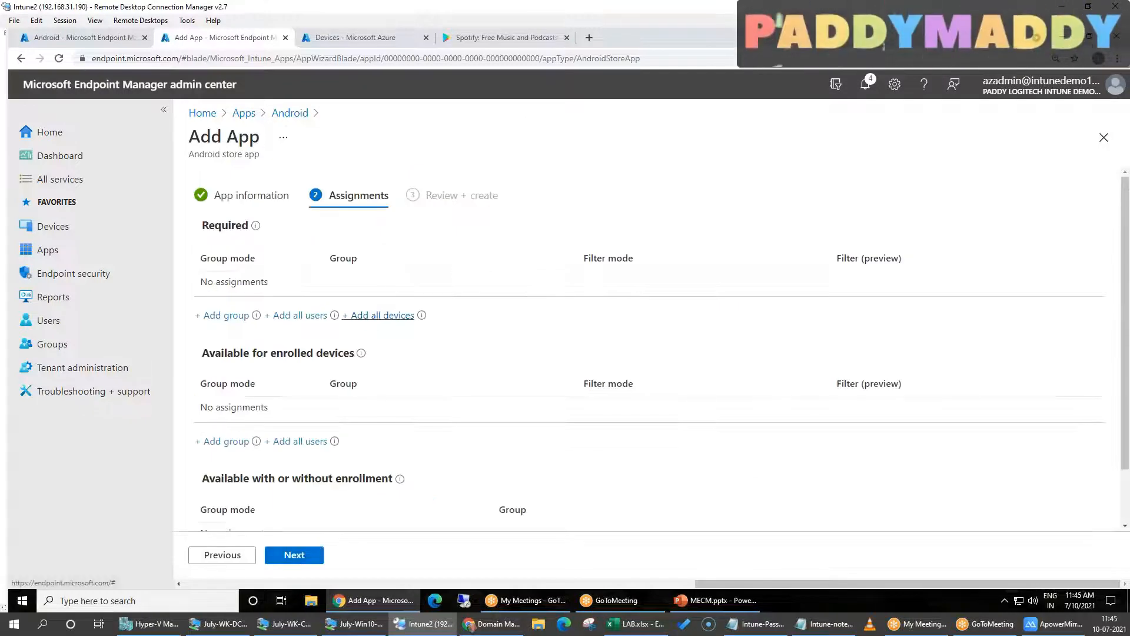
{"action": "left_click", "coordinate": [378, 315]}
{"action": "left_click", "coordinate": [312, 564]}
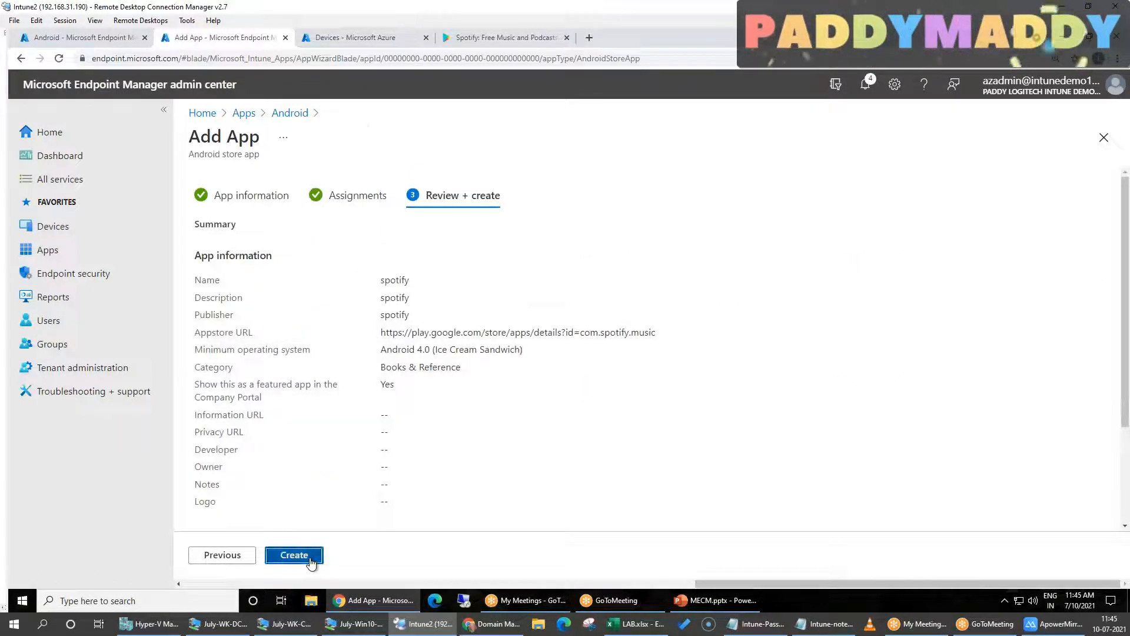
{"action": "left_click", "coordinate": [311, 562]}
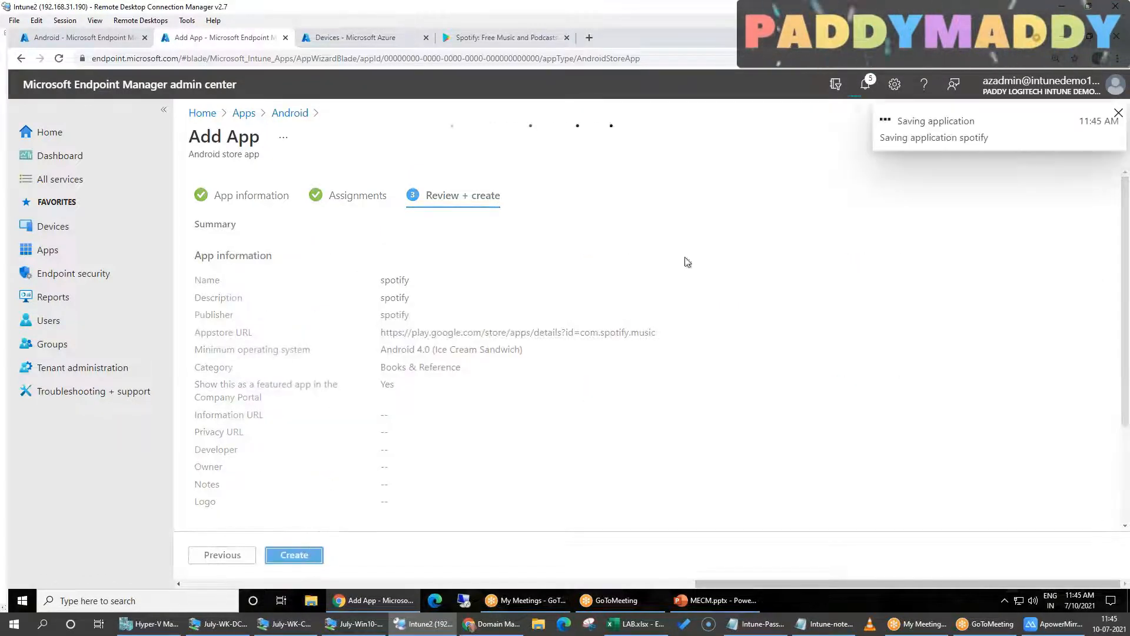
Return from the new spotify app to the list of Android apps
{"action": "left_click", "coordinate": [290, 114]}
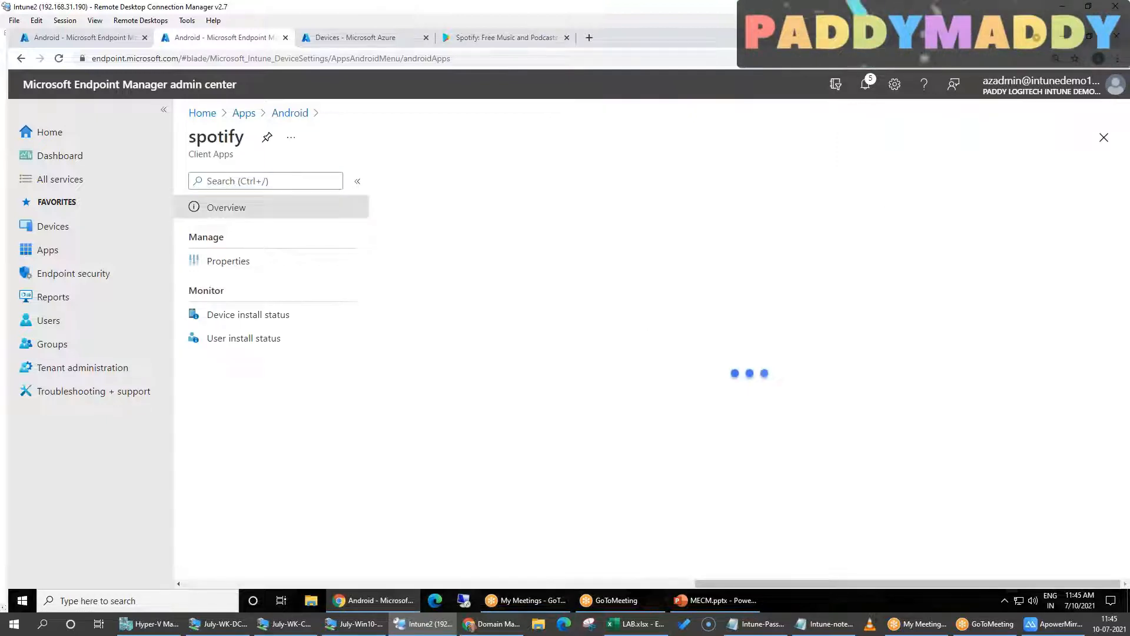
{"action": "left_click", "coordinate": [285, 116]}
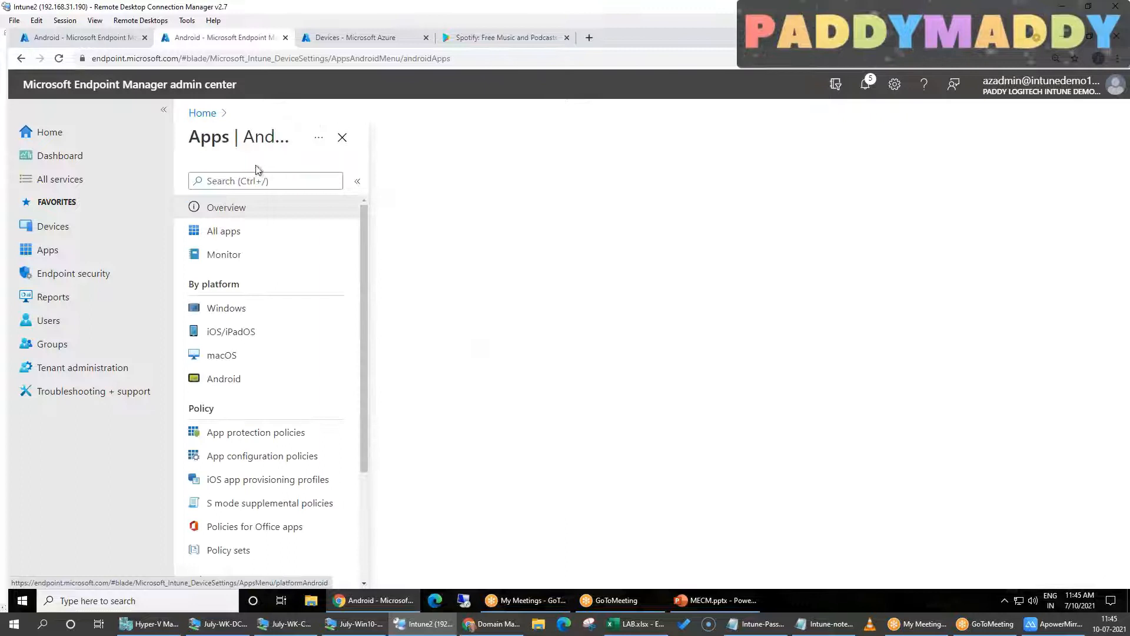
{"action": "left_click", "coordinate": [233, 238]}
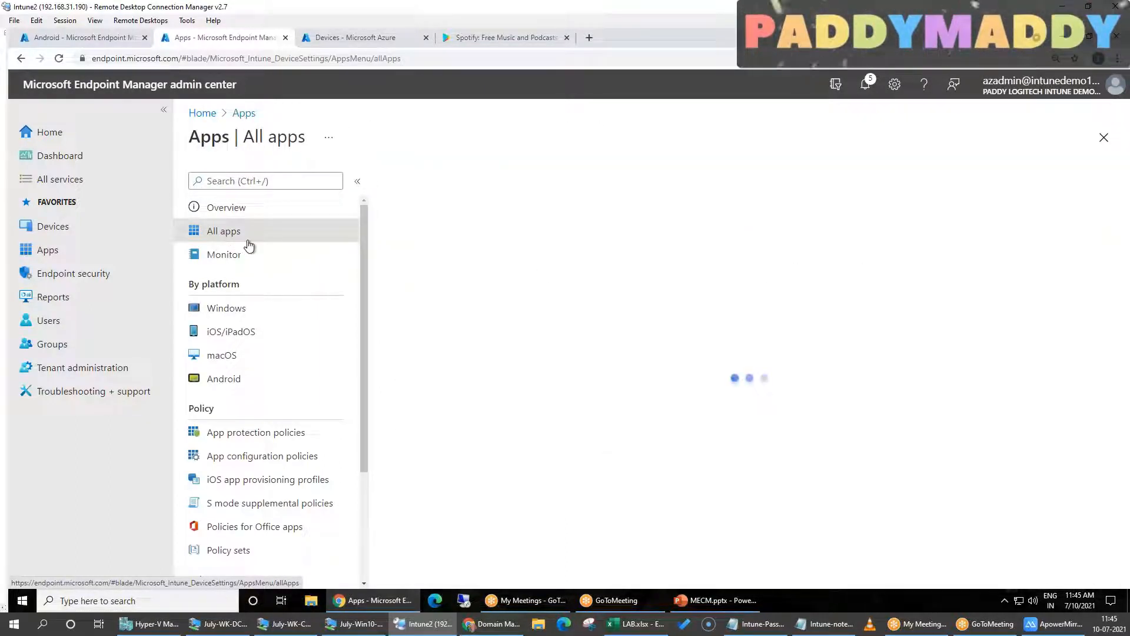
{"action": "left_click", "coordinate": [243, 382]}
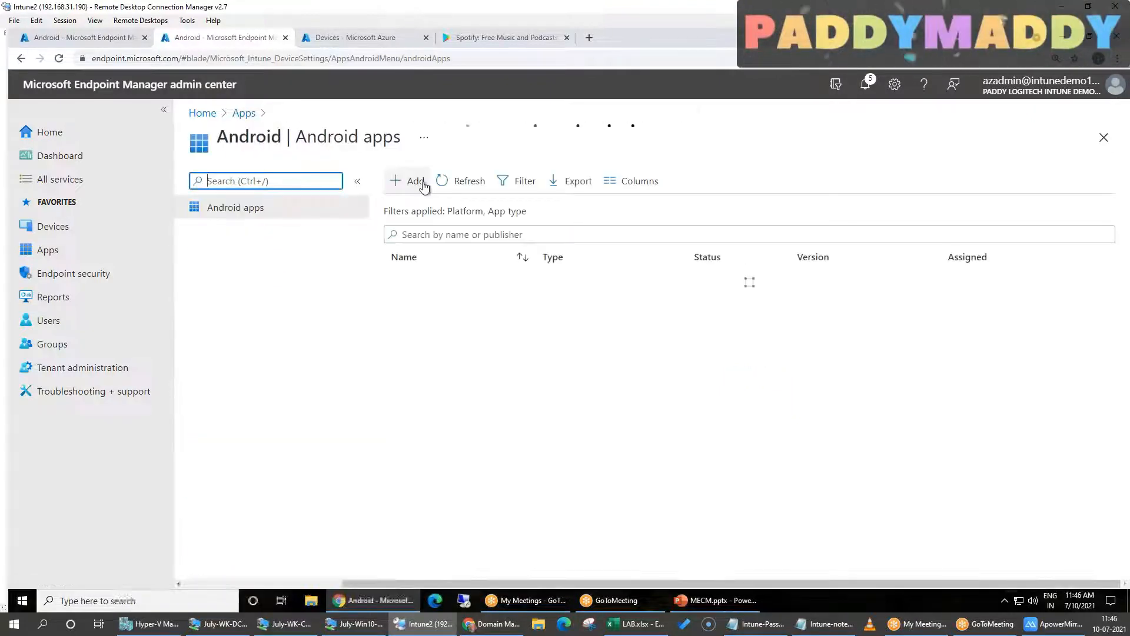
Start adding a new Android app with the app type Built-In app
{"action": "left_click", "coordinate": [415, 180]}
{"action": "left_click", "coordinate": [828, 187]}
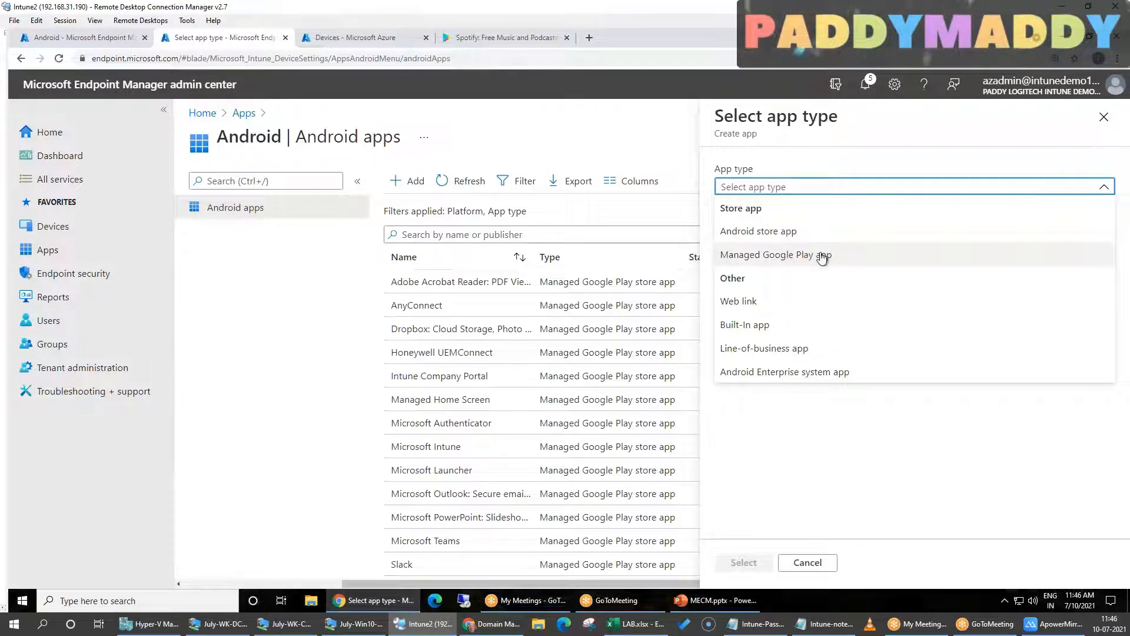
{"action": "left_click", "coordinate": [763, 334]}
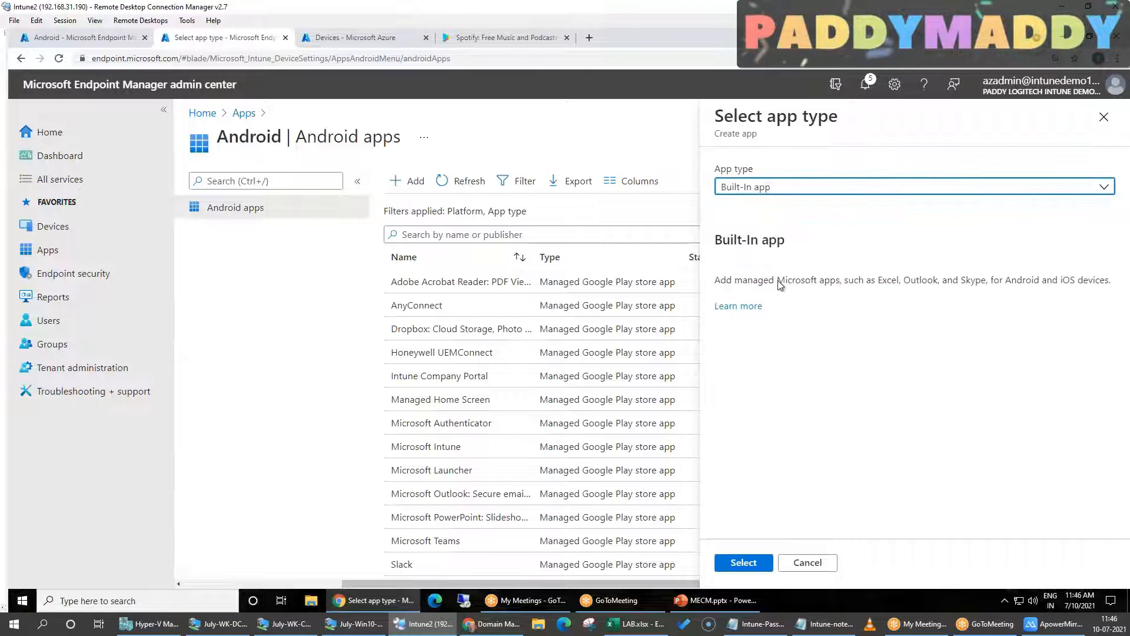
{"action": "left_click_drag", "start_coordinate": [820, 281], "coordinate": [1053, 280]}
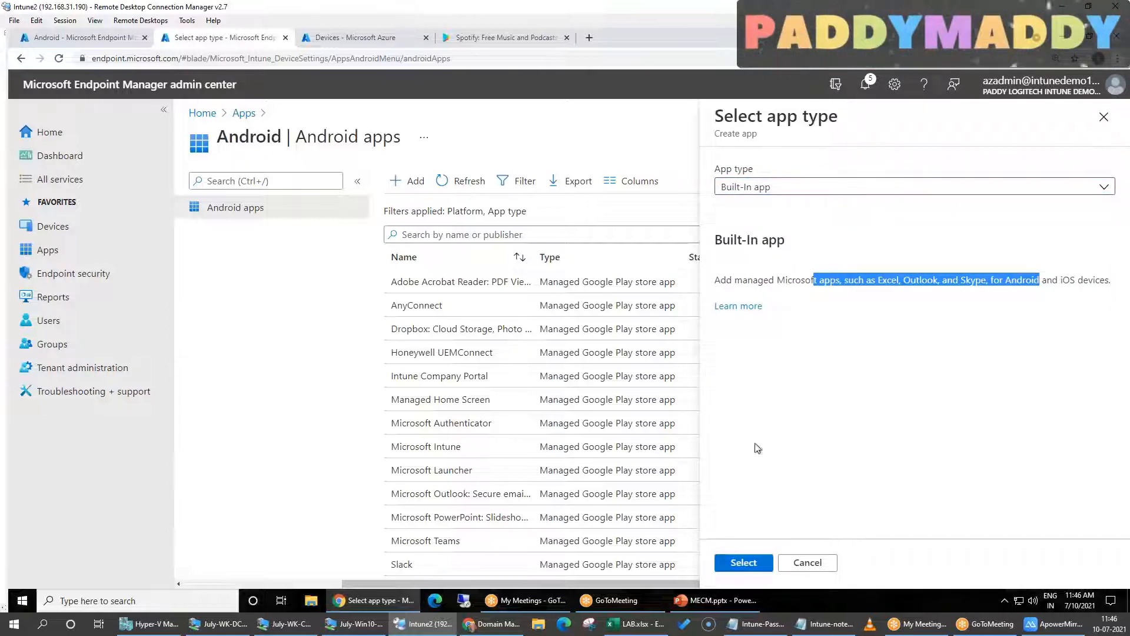
{"action": "left_click", "coordinate": [743, 564]}
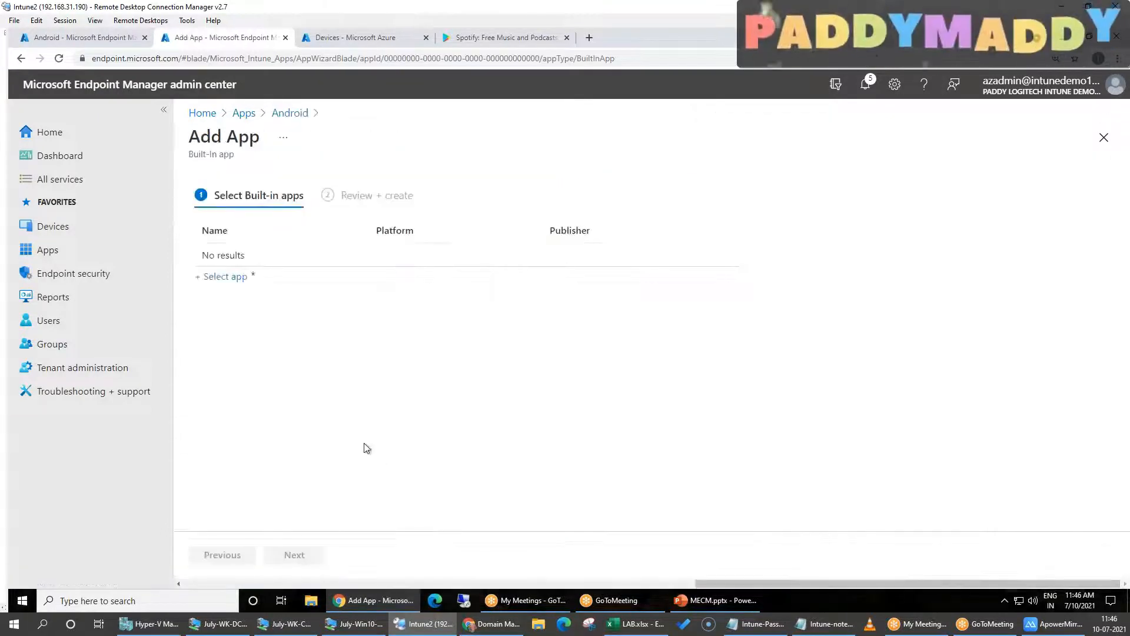
Choose the Android version of Zoom for Intune from the built-in apps and create it
{"action": "left_click", "coordinate": [226, 276]}
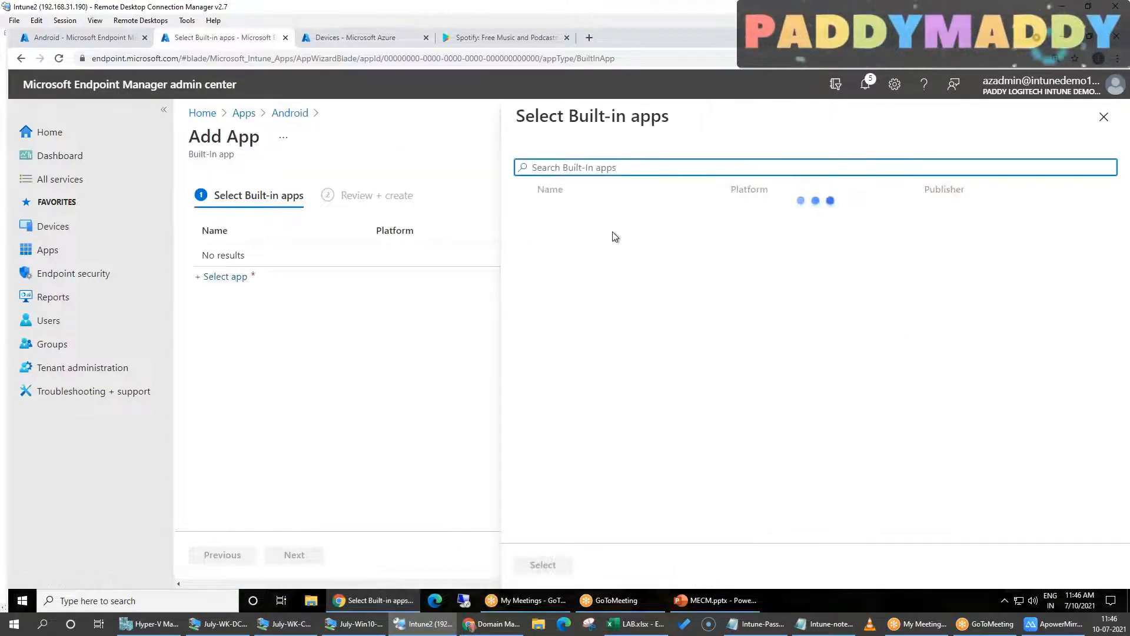
{"action": "scroll", "coordinate": [749, 391], "scroll_direction": "down", "scroll_amount": 20}
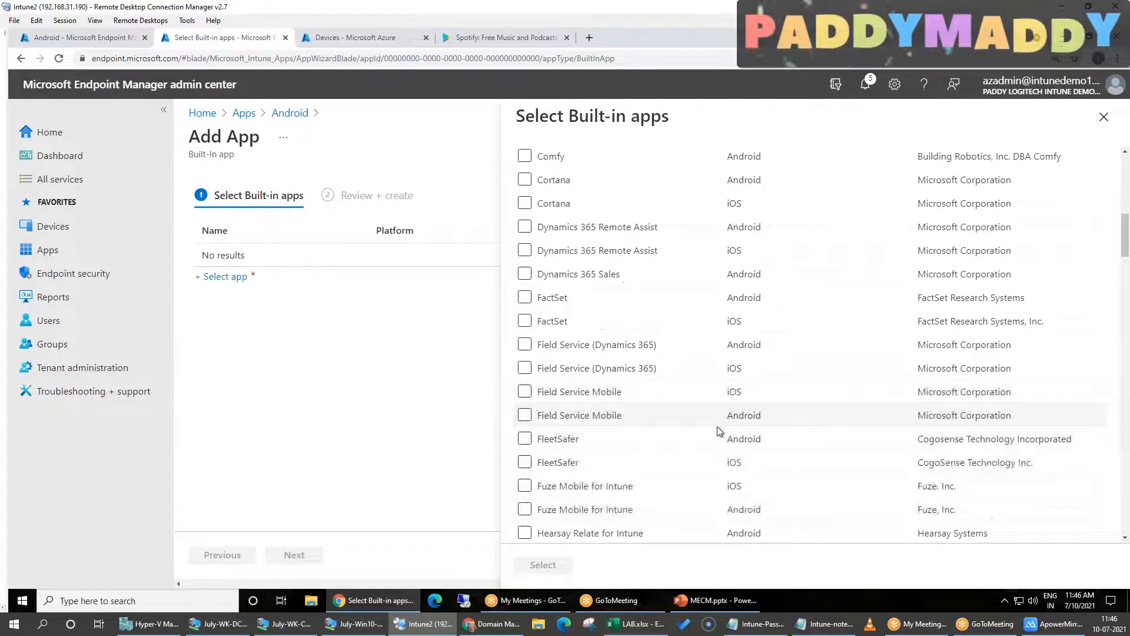
{"action": "left_click_drag", "start_coordinate": [1124, 388], "coordinate": [1121, 565]}
{"action": "scroll", "coordinate": [1111, 439], "scroll_direction": "up", "scroll_amount": 20}
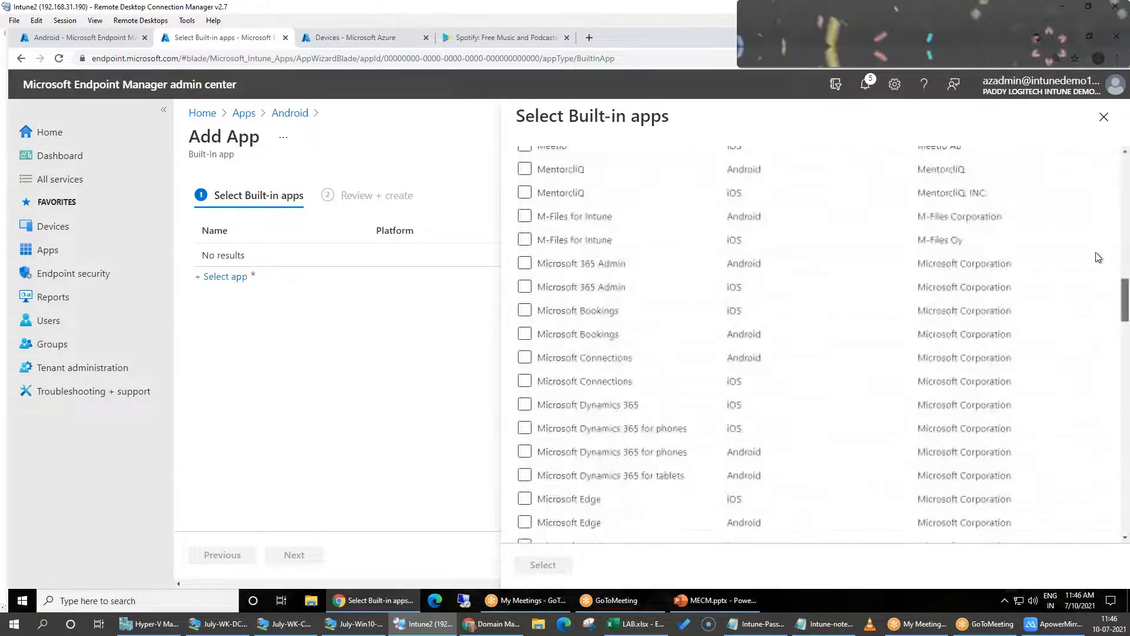
{"action": "scroll", "coordinate": [1112, 228], "scroll_direction": "down", "scroll_amount": 20}
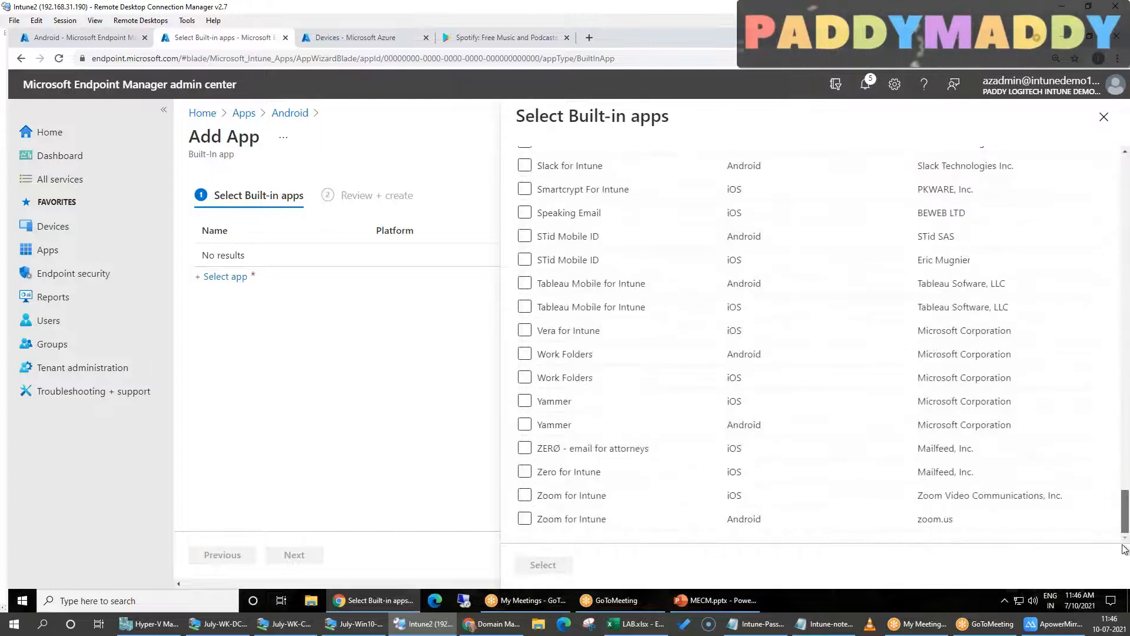
{"action": "scroll", "coordinate": [1103, 189], "scroll_direction": "up", "scroll_amount": 20}
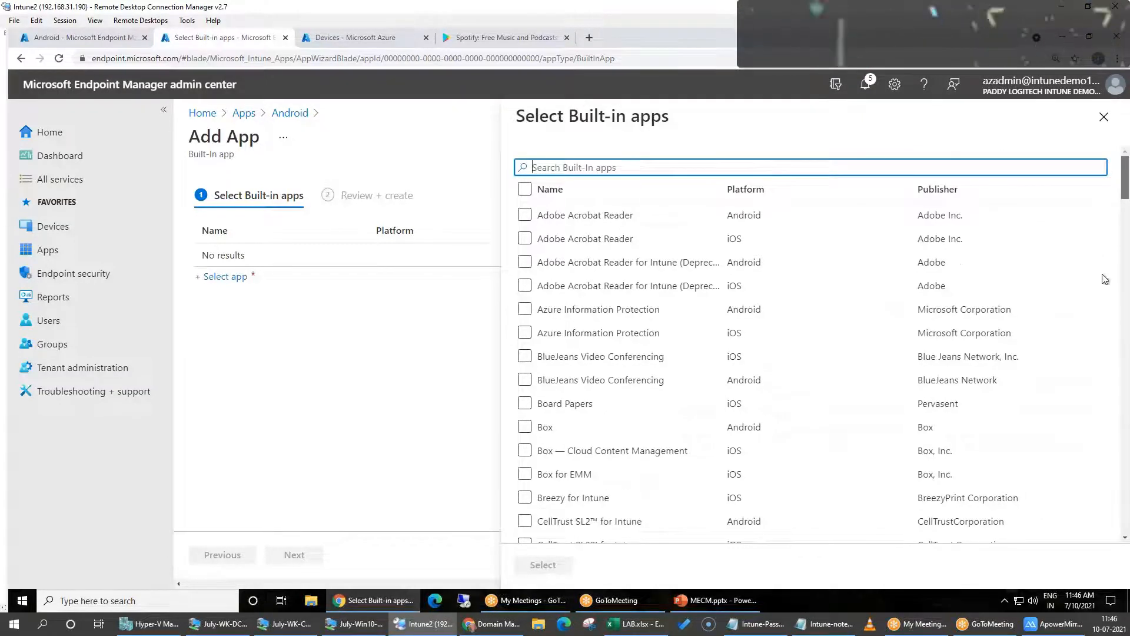
{"action": "scroll", "coordinate": [1106, 279], "scroll_direction": "down", "scroll_amount": 20}
{"action": "left_click", "coordinate": [523, 520]}
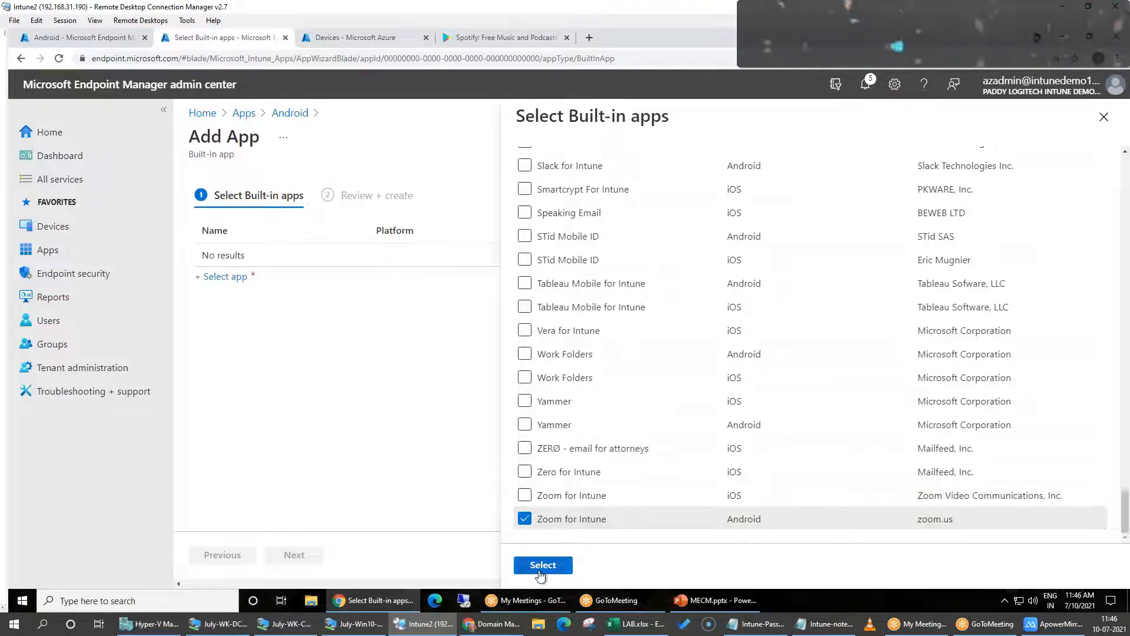
{"action": "left_click", "coordinate": [541, 565]}
{"action": "left_click", "coordinate": [294, 555]}
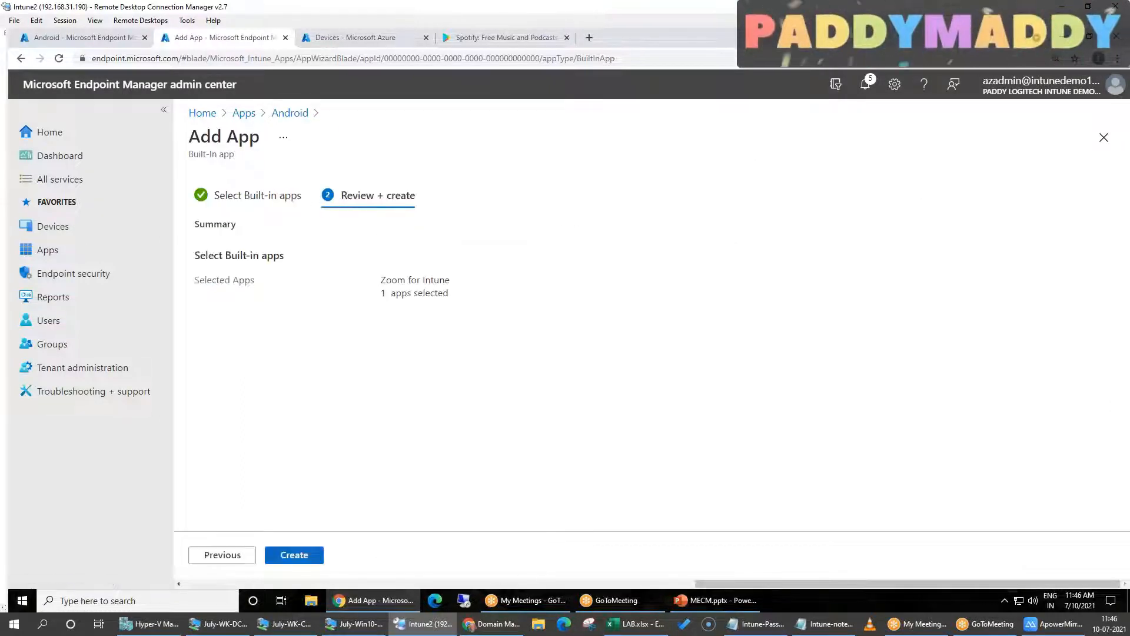
{"action": "left_click", "coordinate": [295, 555]}
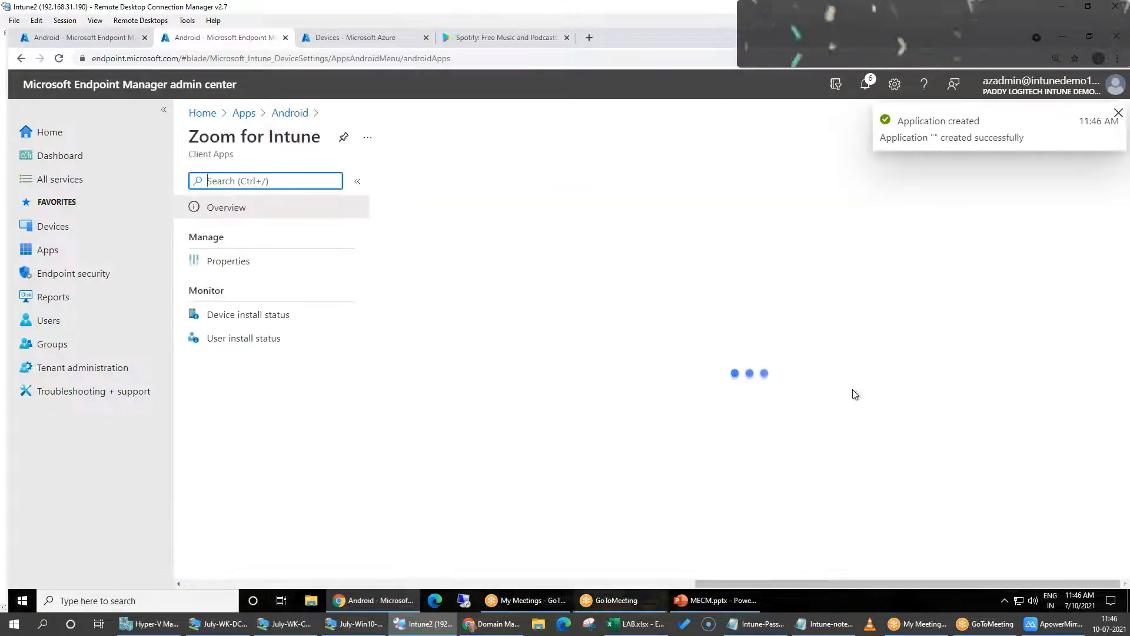
Examine the Line-of-business app and Android Enterprise system app types for a new Android app, and close the selection without adding one
{"action": "left_click", "coordinate": [289, 116]}
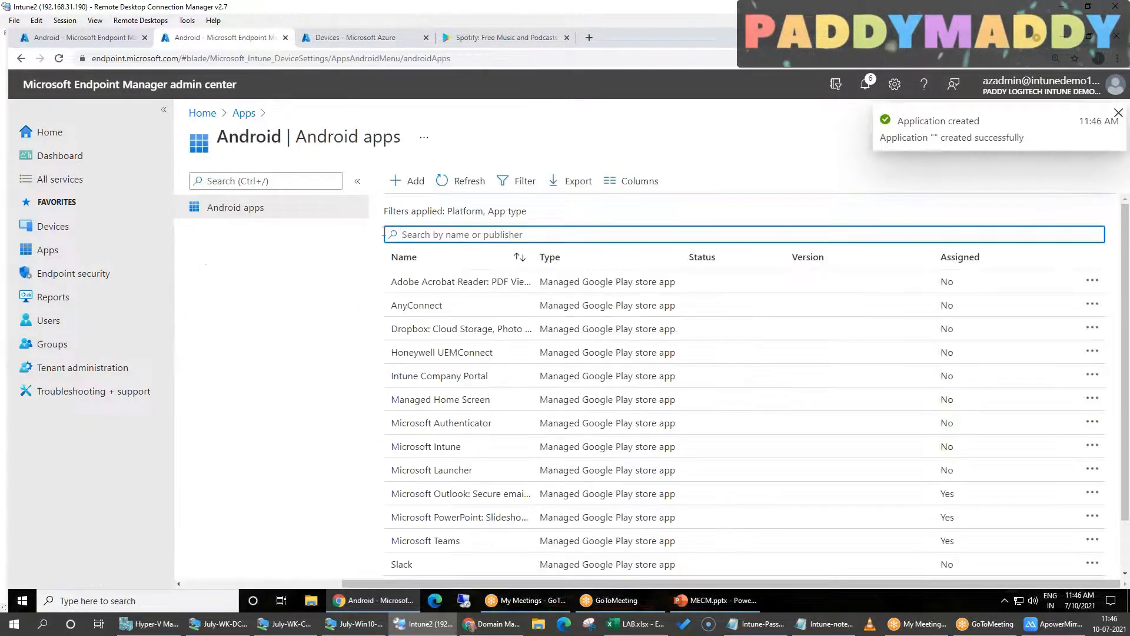
{"action": "left_click", "coordinate": [413, 182]}
{"action": "left_click", "coordinate": [759, 186]}
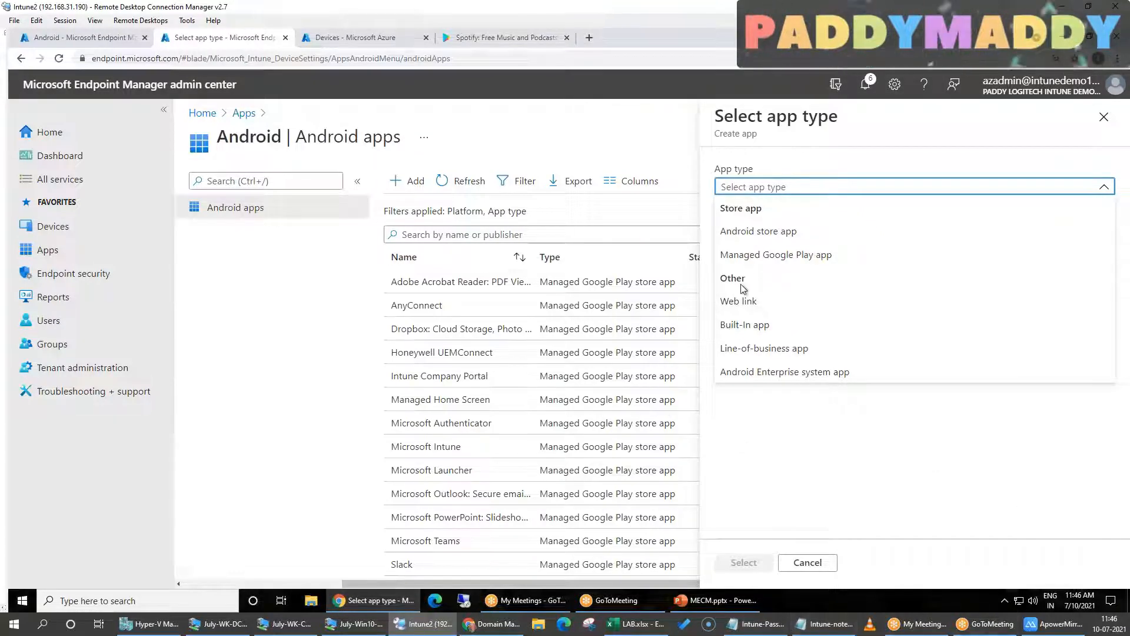
{"action": "left_click", "coordinate": [800, 352]}
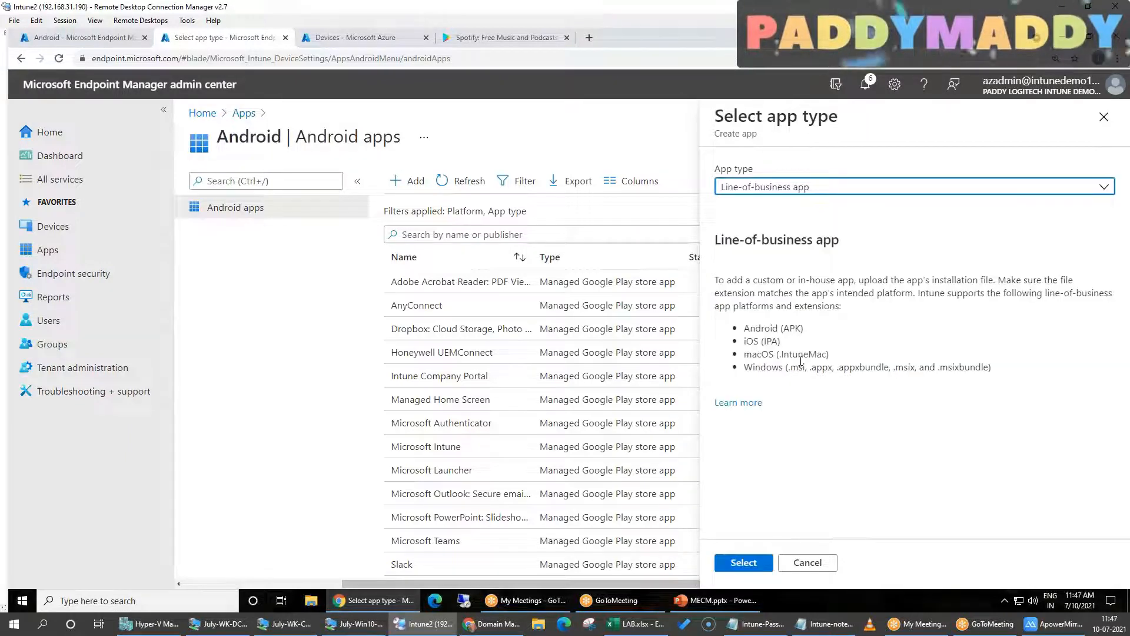
{"action": "left_click_drag", "start_coordinate": [746, 332], "coordinate": [1006, 375]}
{"action": "left_click", "coordinate": [804, 189]}
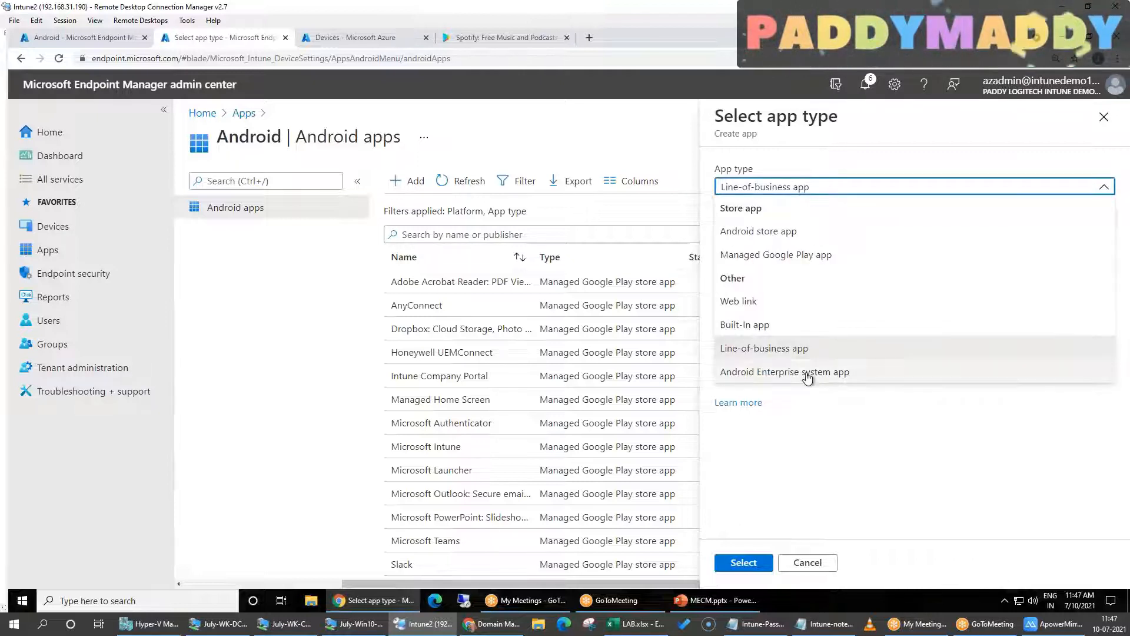
{"action": "left_click", "coordinate": [807, 374]}
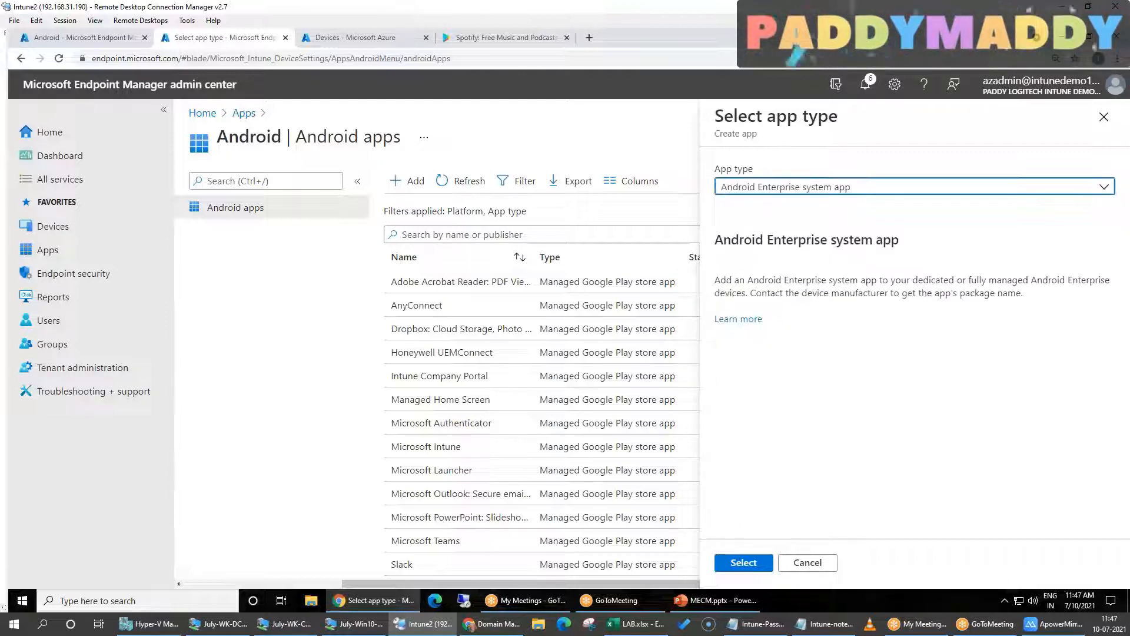
{"action": "left_click", "coordinate": [757, 187]}
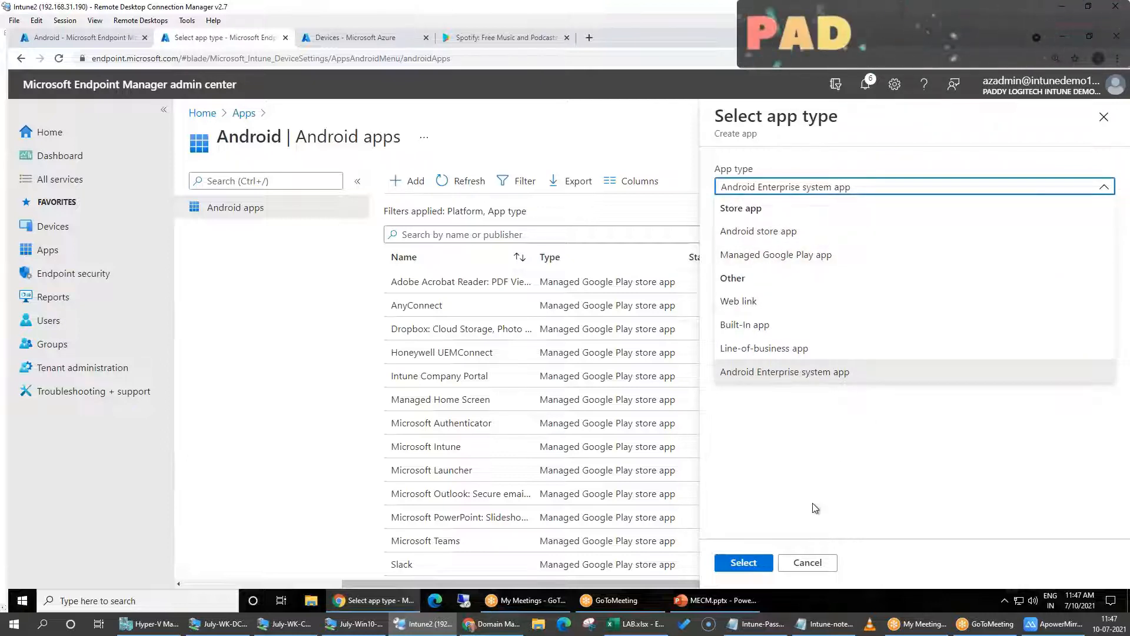
{"action": "left_click", "coordinate": [901, 478]}
{"action": "left_click", "coordinate": [827, 567]}
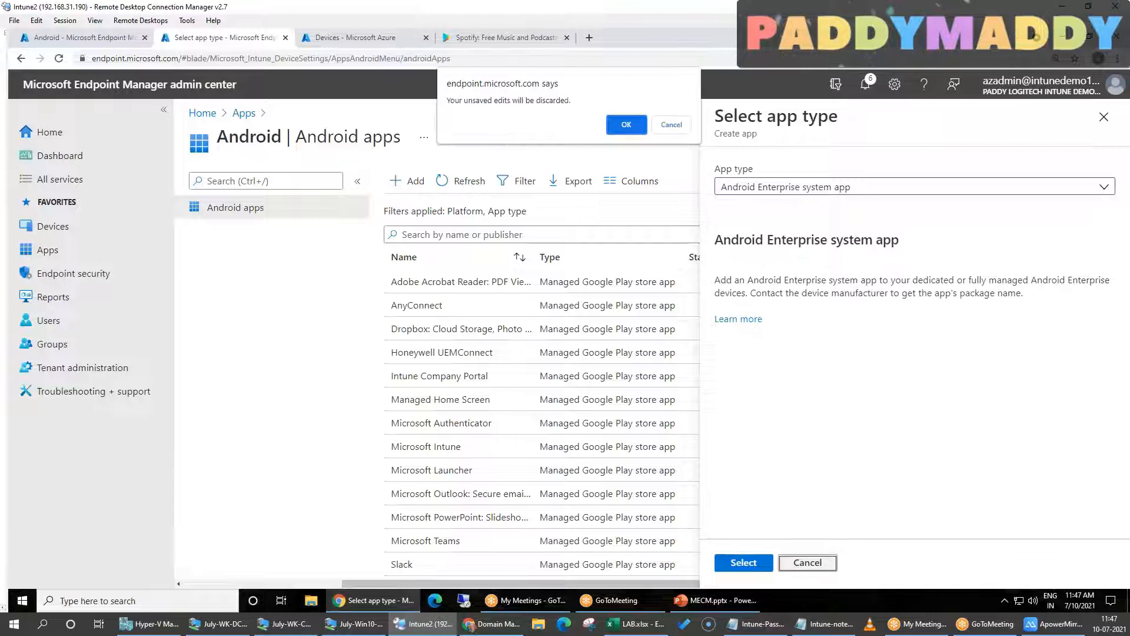
{"action": "left_click", "coordinate": [627, 124]}
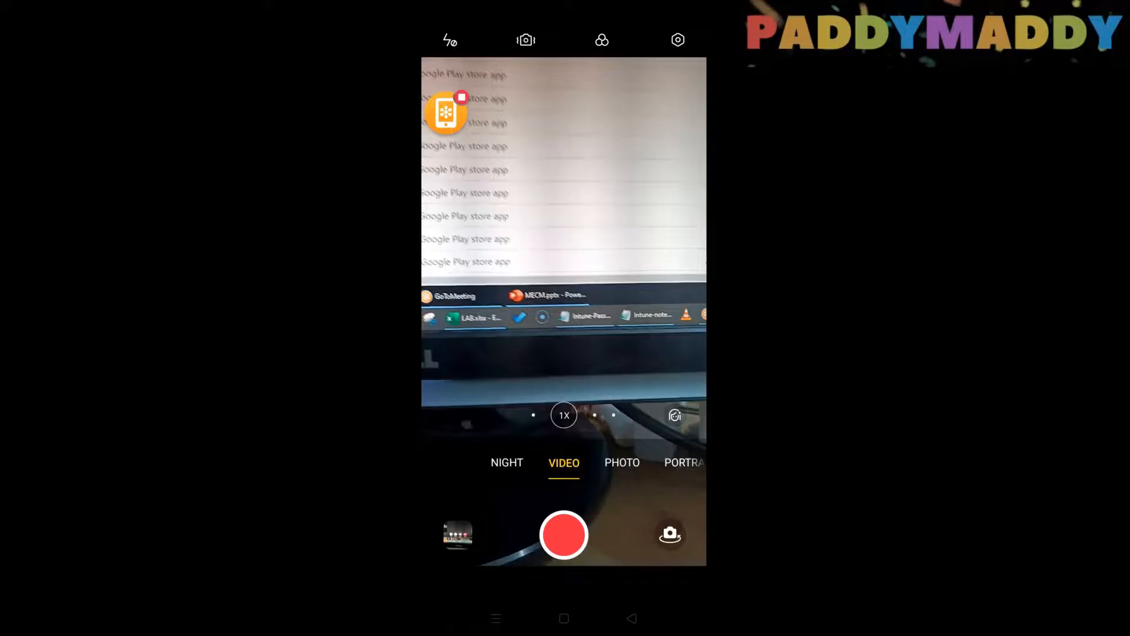
{"action": "left_click", "coordinate": [564, 534]}
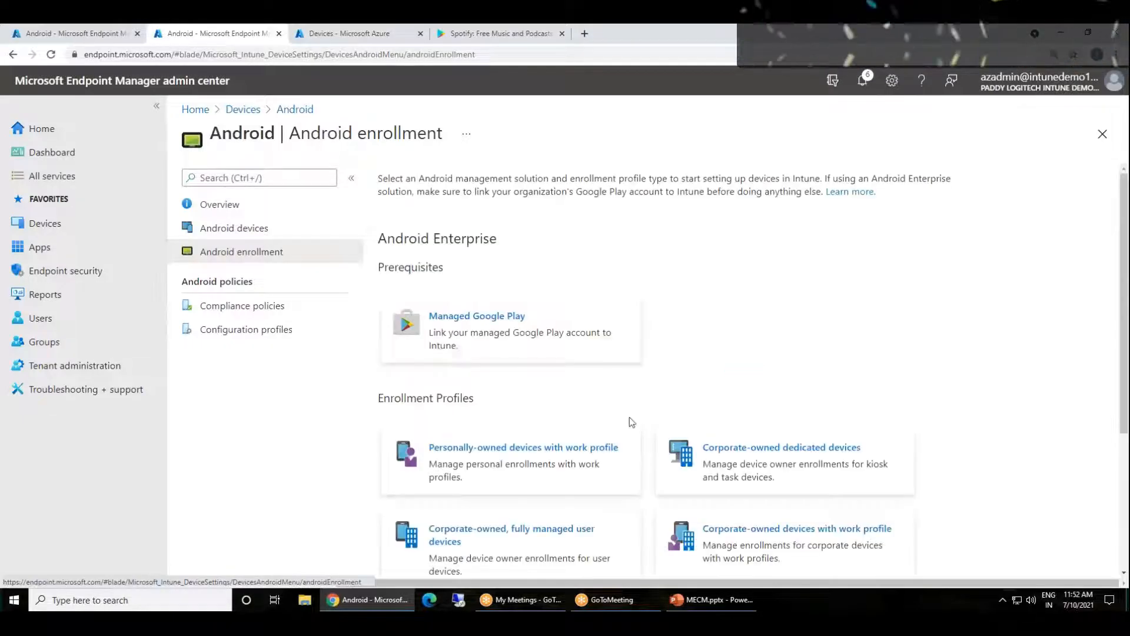
Examine the Android enrollment option for personally-owned devices with work profile and return to the enrollment profiles
{"action": "left_click", "coordinate": [507, 468]}
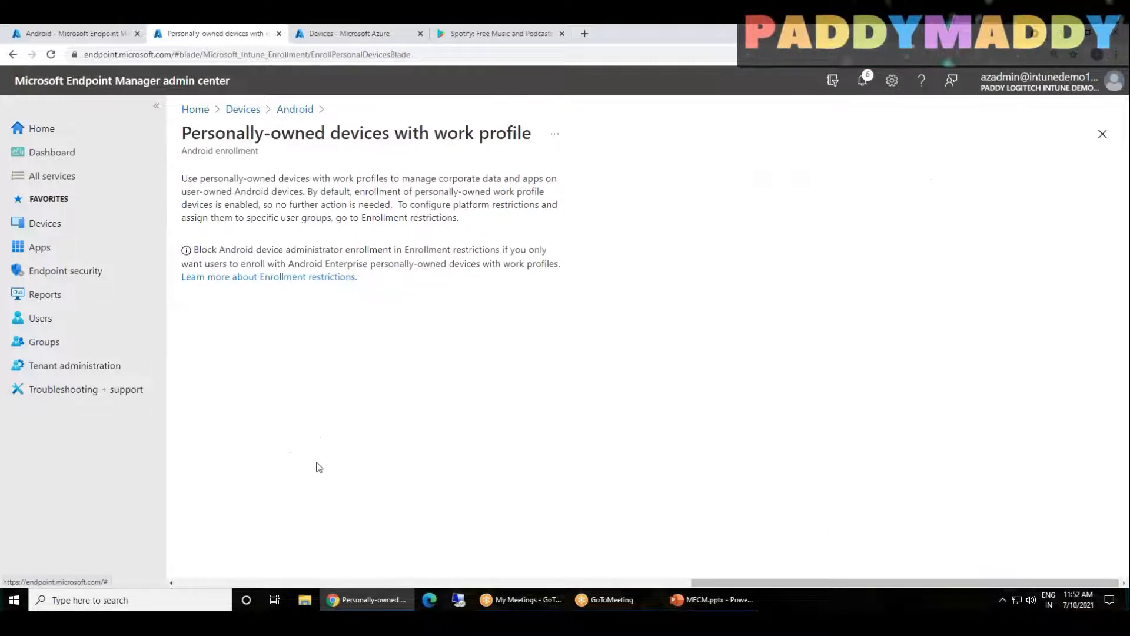
{"action": "left_click", "coordinate": [294, 110]}
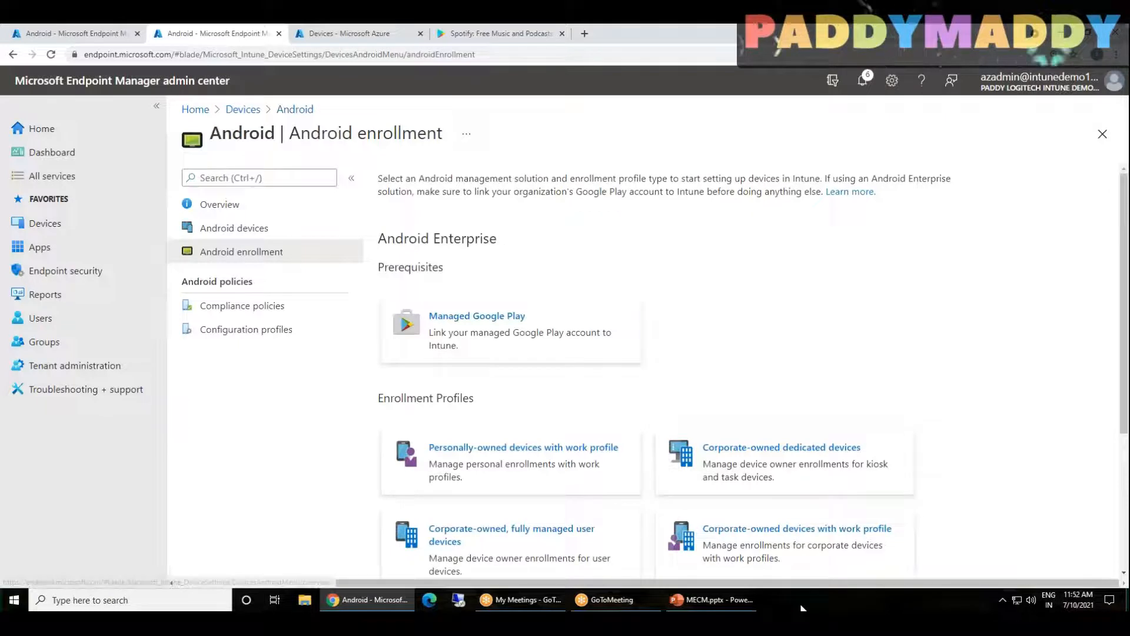
{"action": "scroll", "coordinate": [747, 354], "scroll_direction": "down", "scroll_amount": 2}
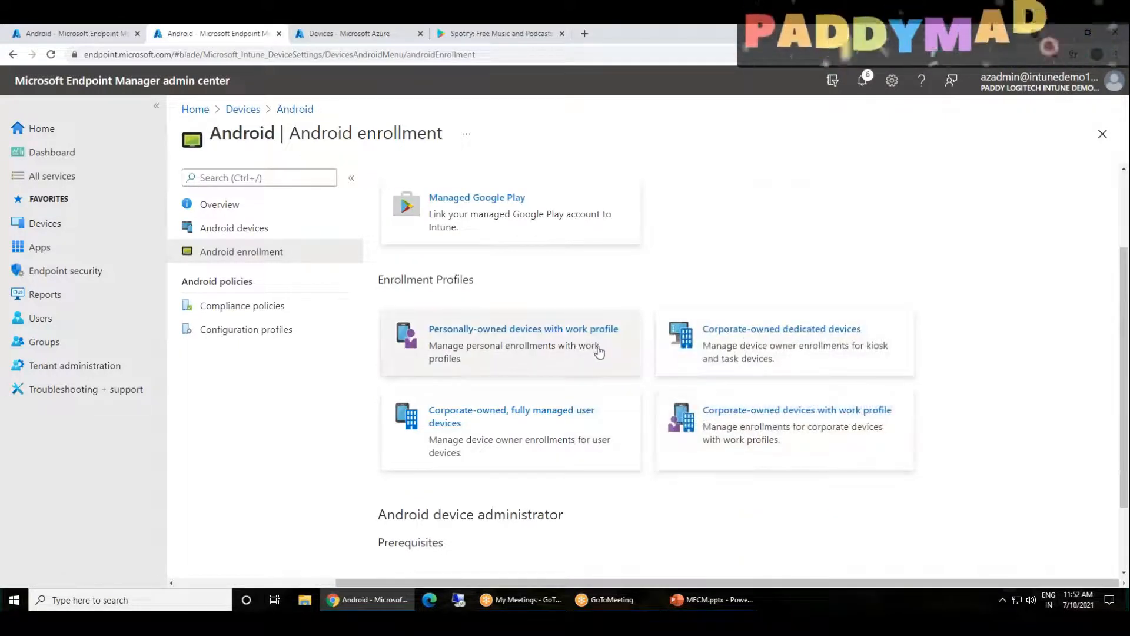
{"action": "left_click_drag", "start_coordinate": [428, 329], "coordinate": [619, 328]}
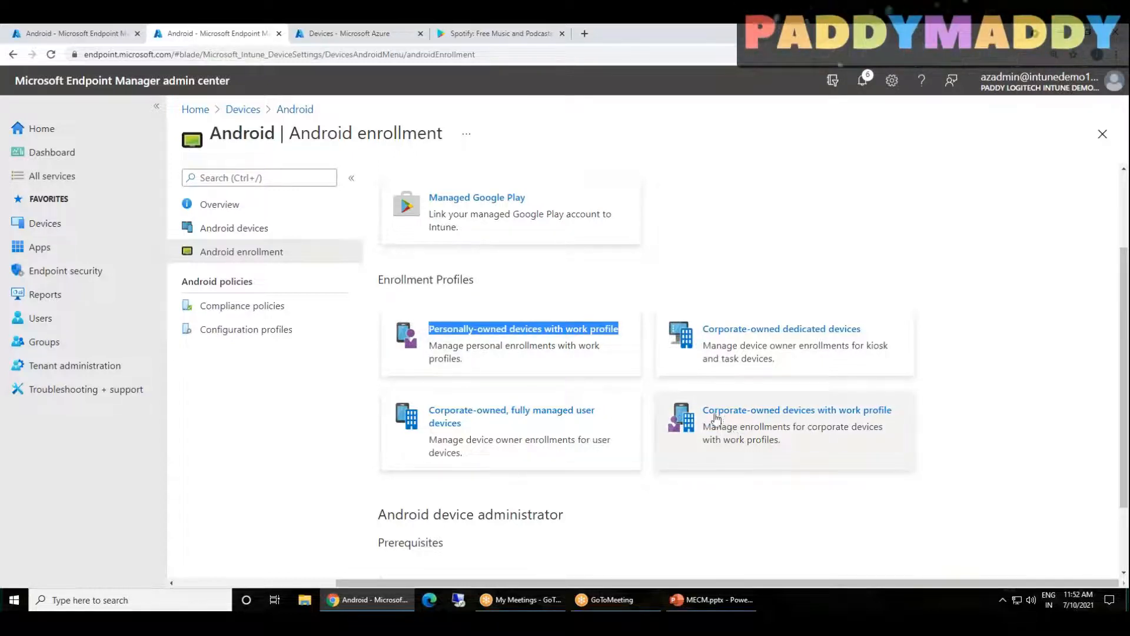
Start a profile for corporate-owned devices with work profile and copy the page title to use as its name
{"action": "left_click", "coordinate": [820, 439]}
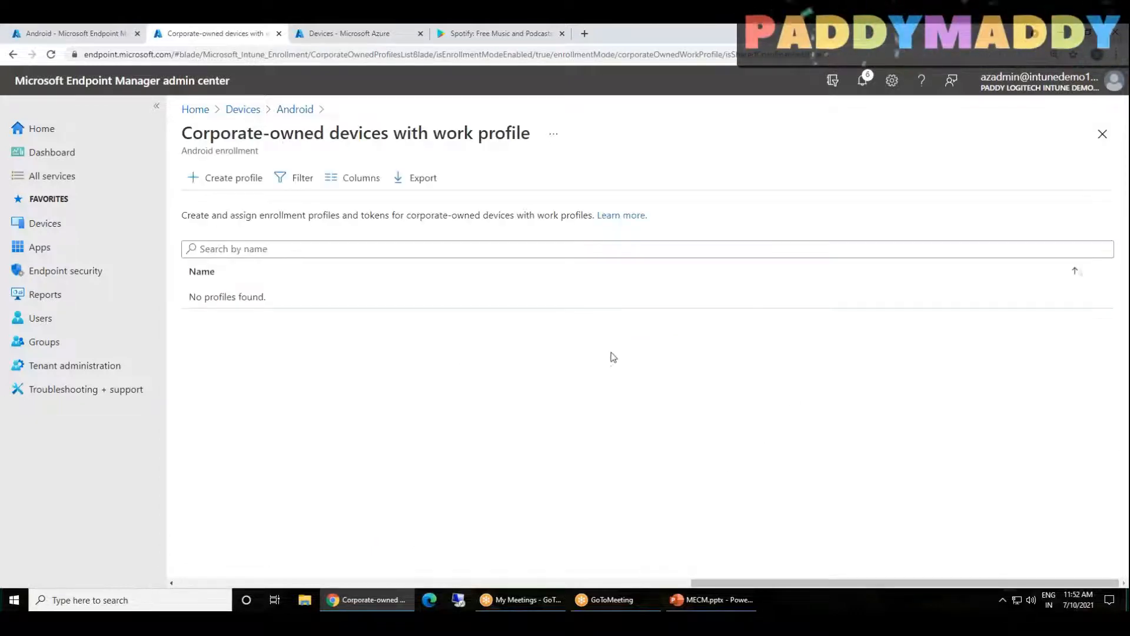
{"action": "left_click", "coordinate": [216, 180]}
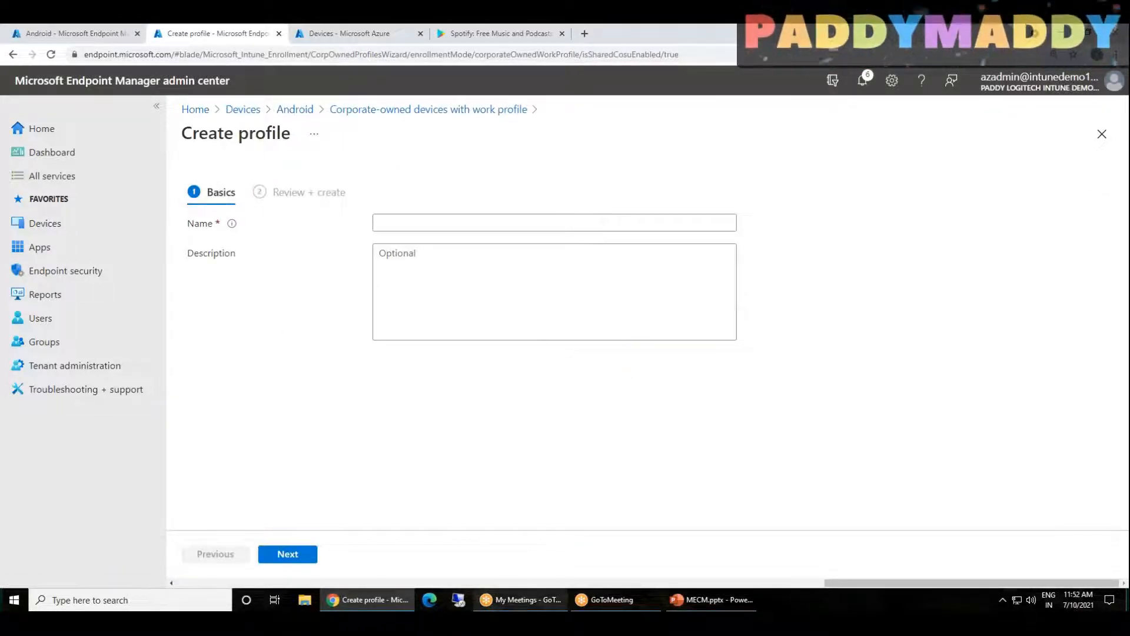
{"action": "left_click_drag", "start_coordinate": [846, 584], "coordinate": [461, 579]}
{"action": "triple_click", "coordinate": [622, 134]}
{"action": "key", "text": "ctrl+c"}
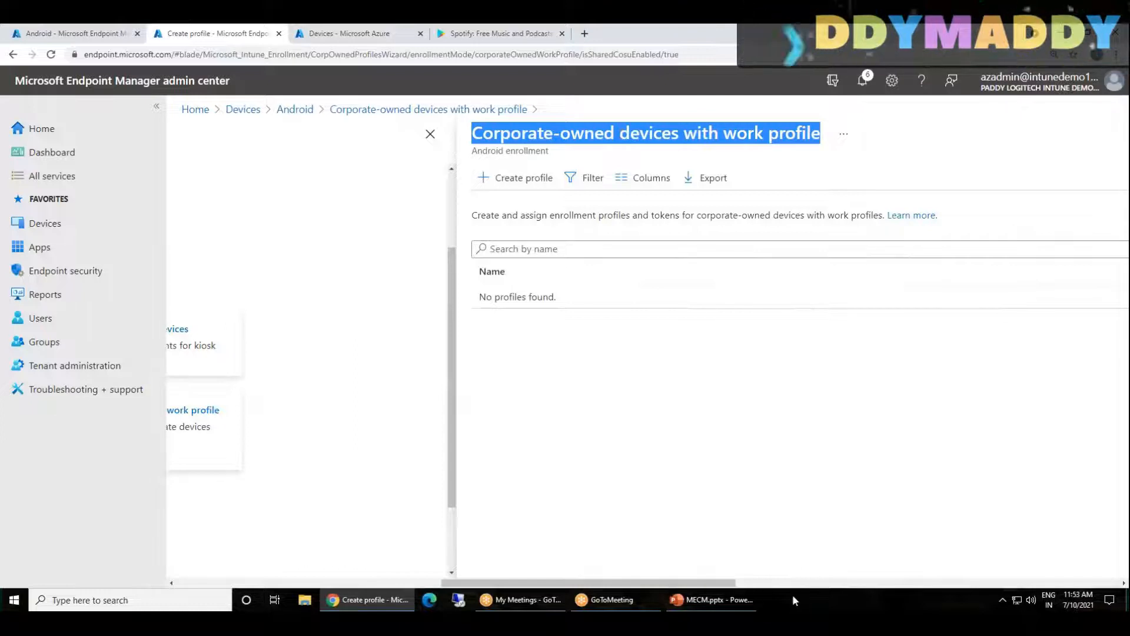
{"action": "left_click_drag", "start_coordinate": [694, 583], "coordinate": [437, 583]}
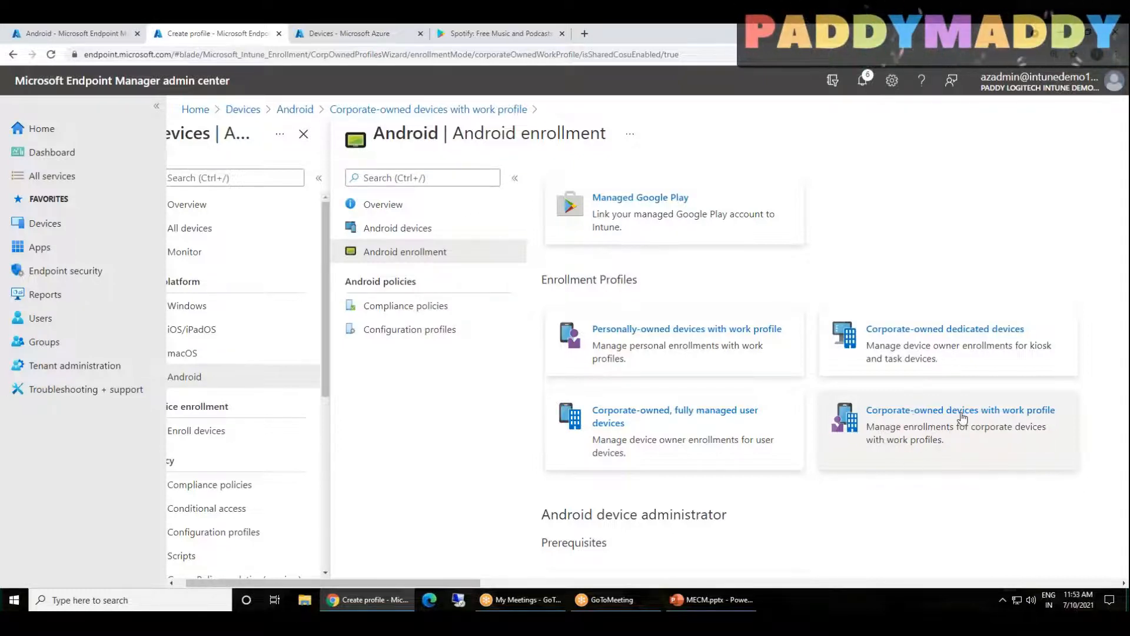
Create the enrollment profile named "Corporate-owned devices with work profile" and open its token
{"action": "left_click", "coordinate": [1017, 443]}
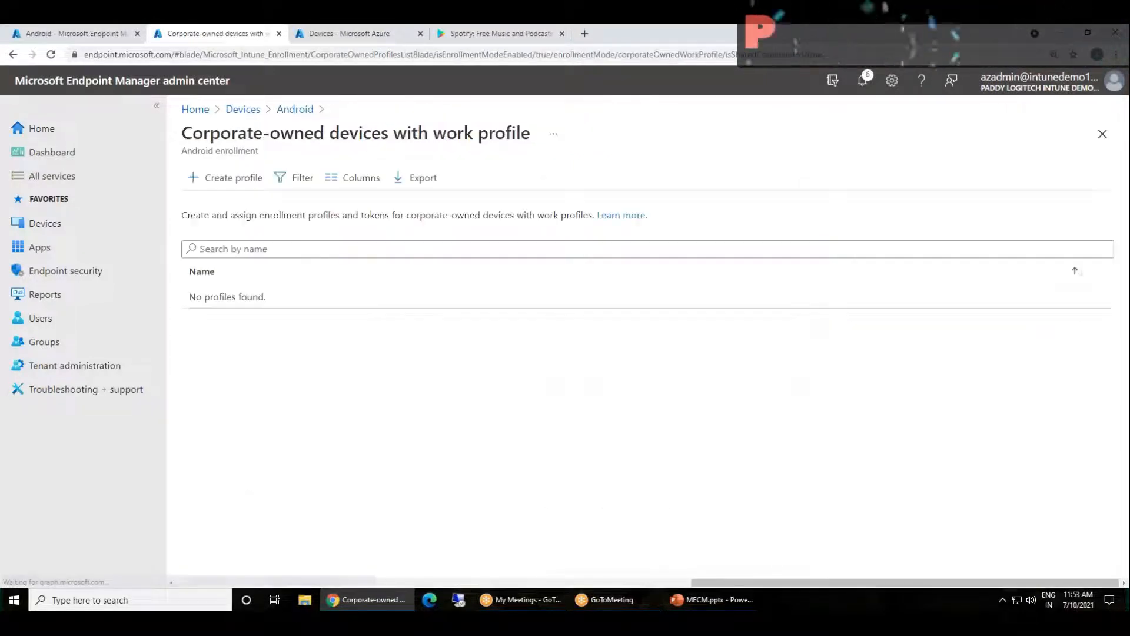
{"action": "left_click", "coordinate": [235, 178]}
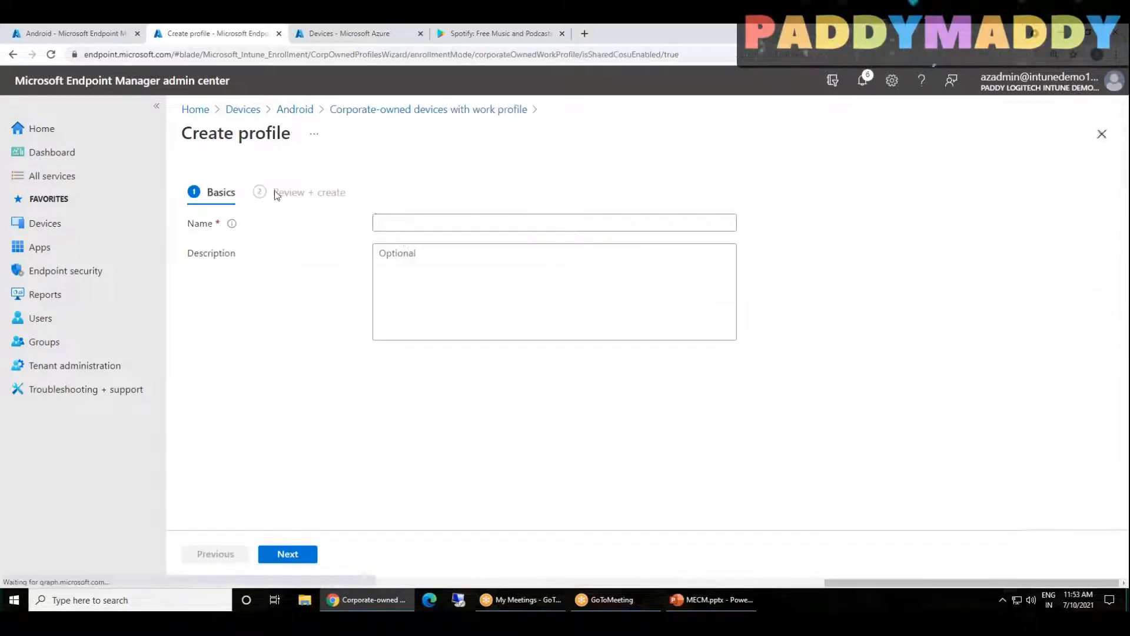
{"action": "left_click", "coordinate": [424, 223]}
{"action": "key", "text": "ctrl+v"}
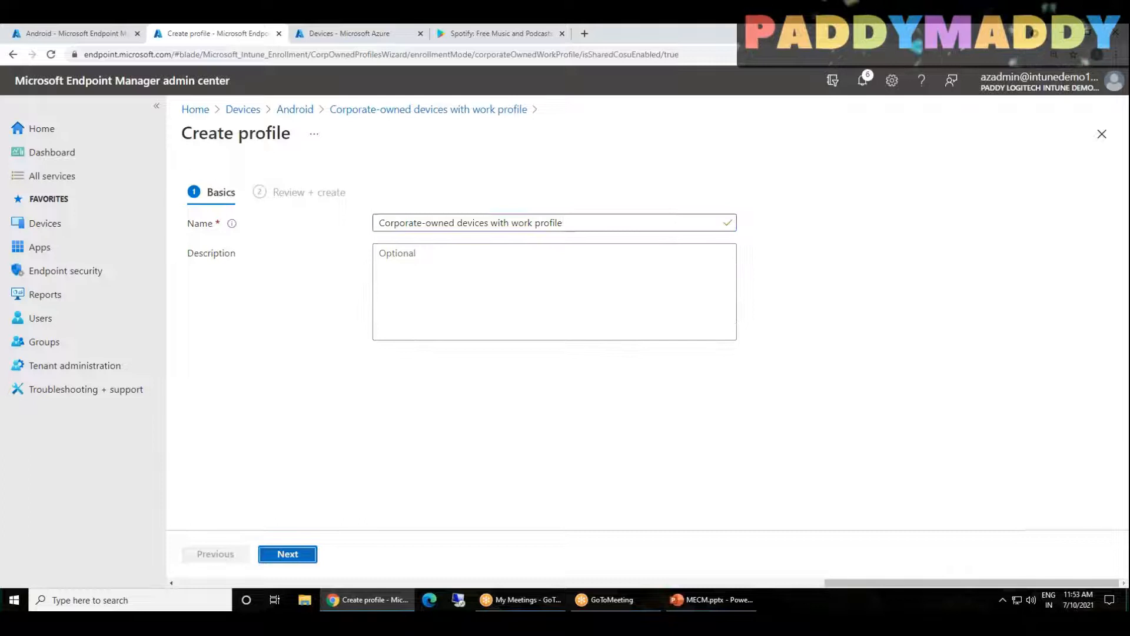
{"action": "left_click", "coordinate": [302, 554]}
{"action": "left_click", "coordinate": [303, 555]}
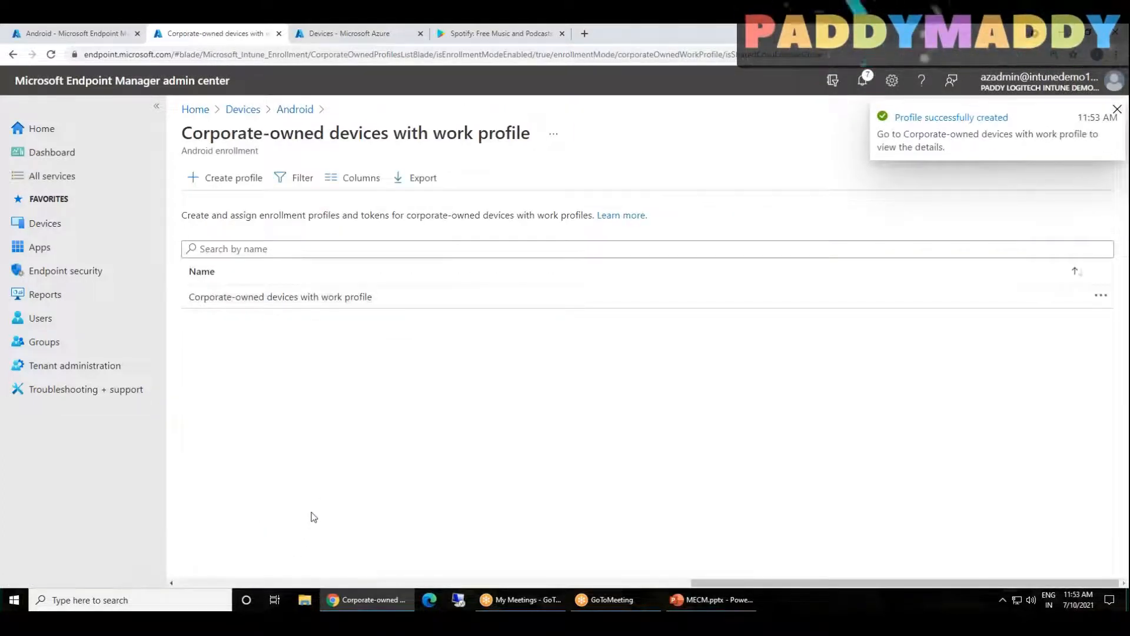
{"action": "left_click", "coordinate": [252, 299]}
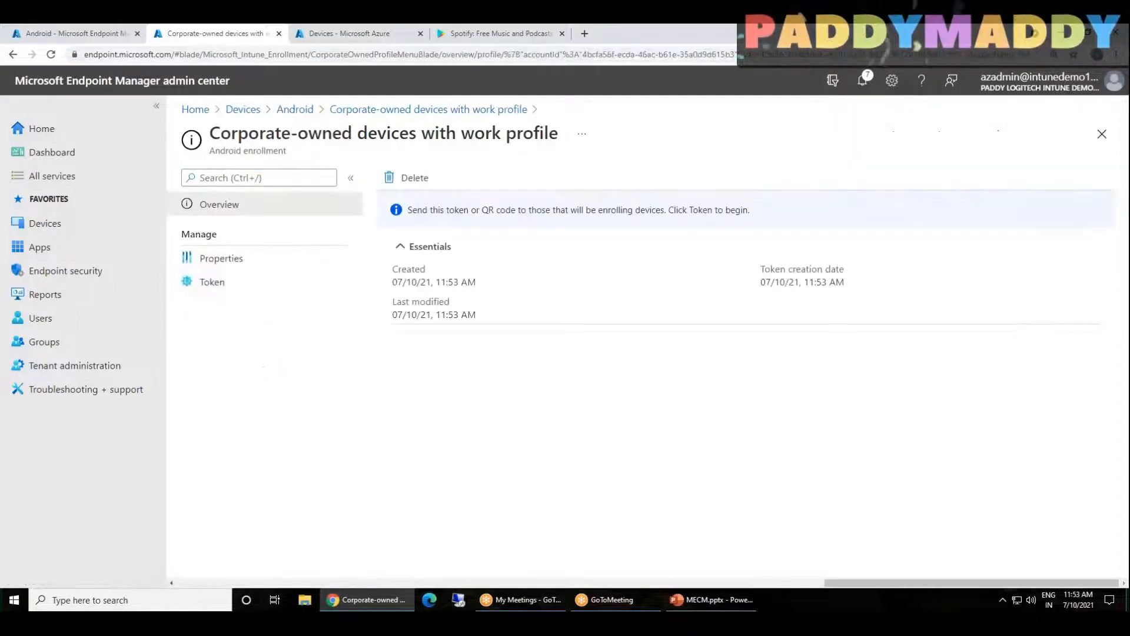
{"action": "left_click", "coordinate": [236, 287]}
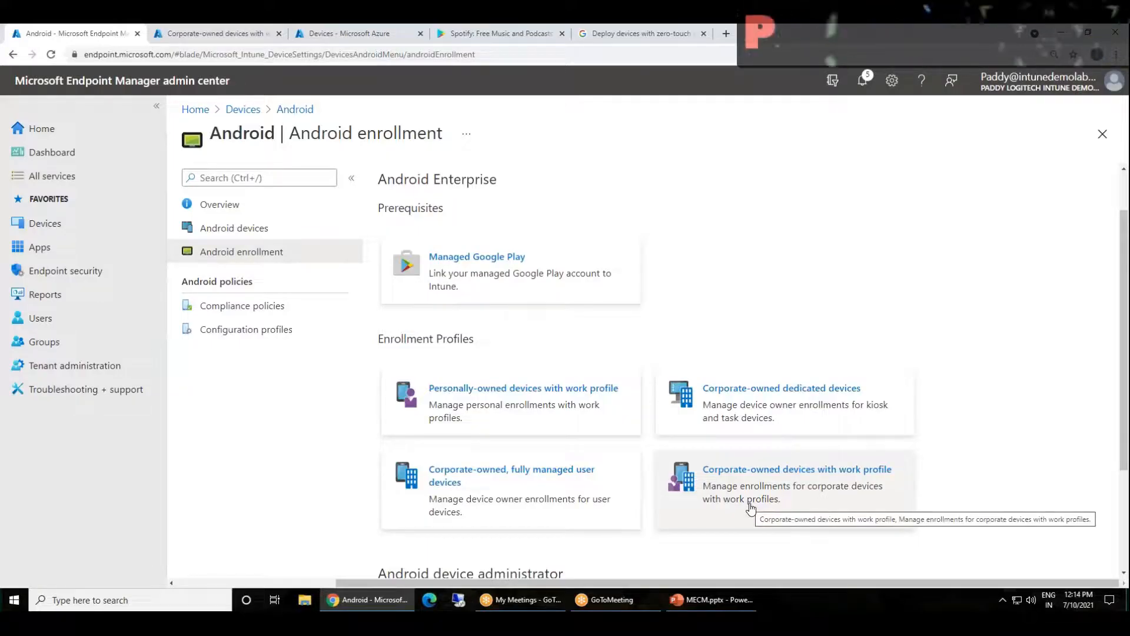
Allow users to enroll corporate-owned user devices in the corporate-owned, fully managed enrollment settings
{"action": "left_click_drag", "start_coordinate": [545, 499], "coordinate": [568, 522]}
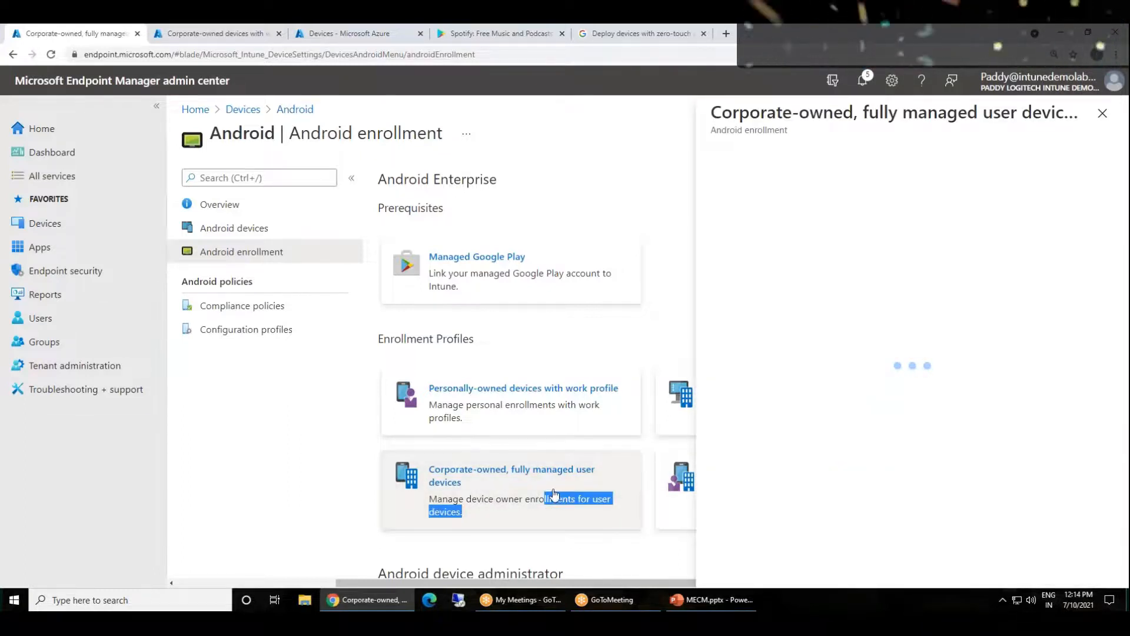
{"action": "left_click", "coordinate": [492, 483]}
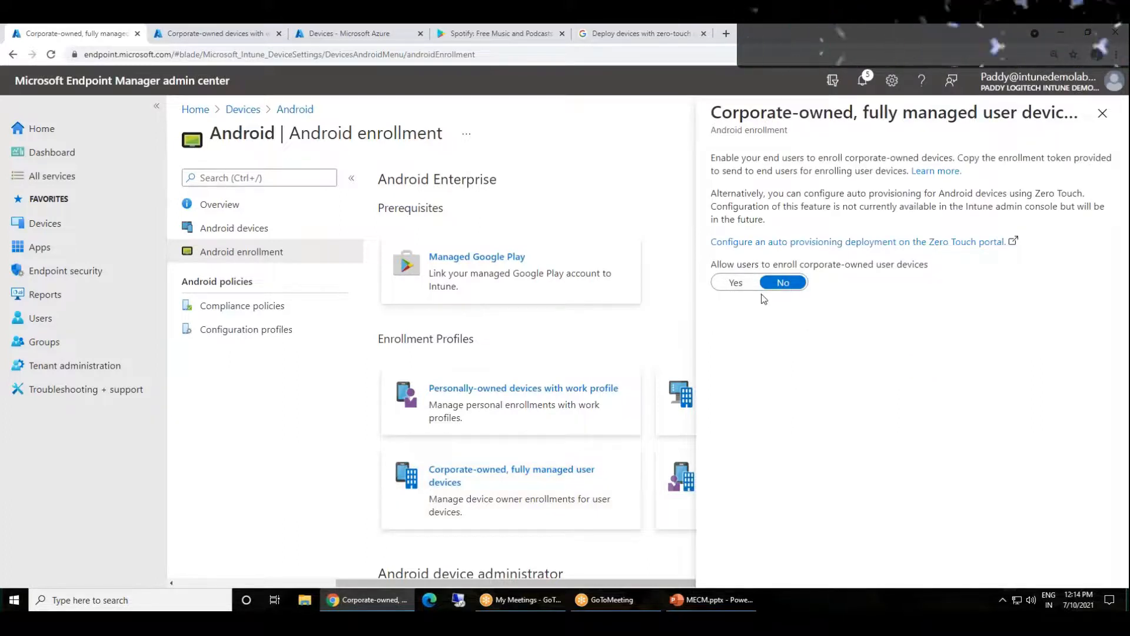
{"action": "left_click", "coordinate": [736, 283]}
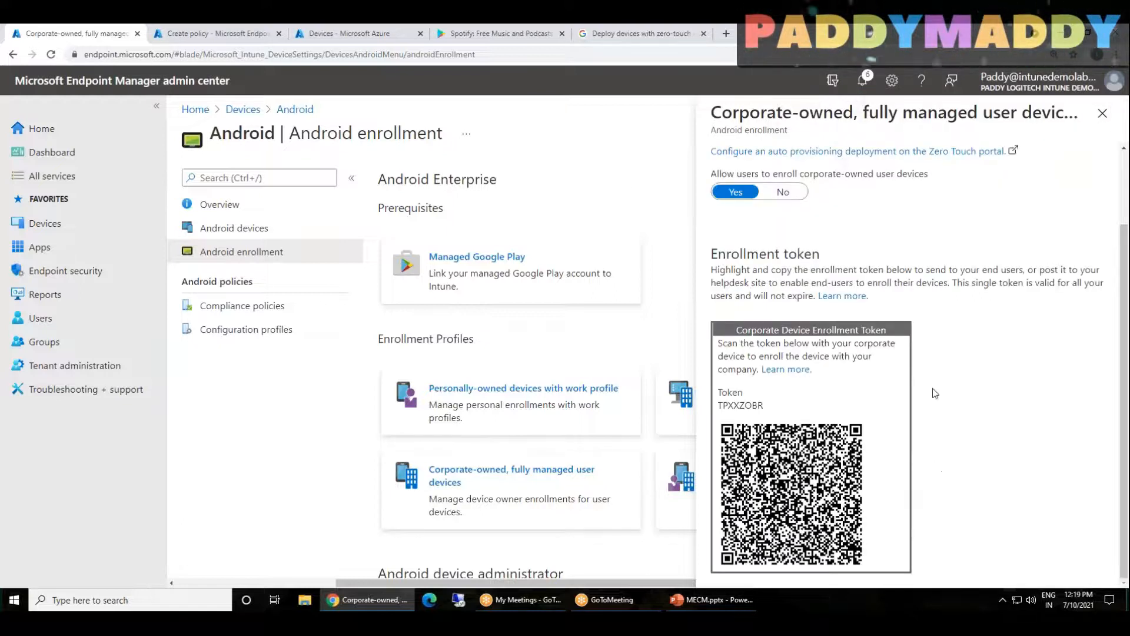
Open the corporate-owned device from the list of Android devices
{"action": "left_click", "coordinate": [33, 227]}
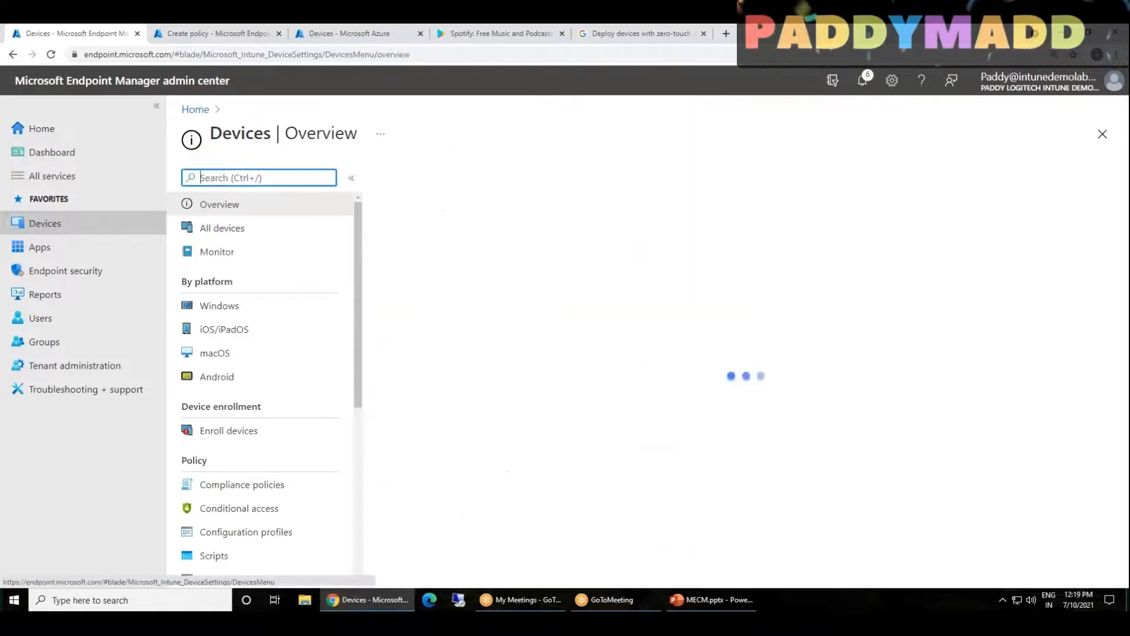
{"action": "left_click_drag", "start_coordinate": [228, 307], "coordinate": [222, 371]}
{"action": "left_click", "coordinate": [219, 378]}
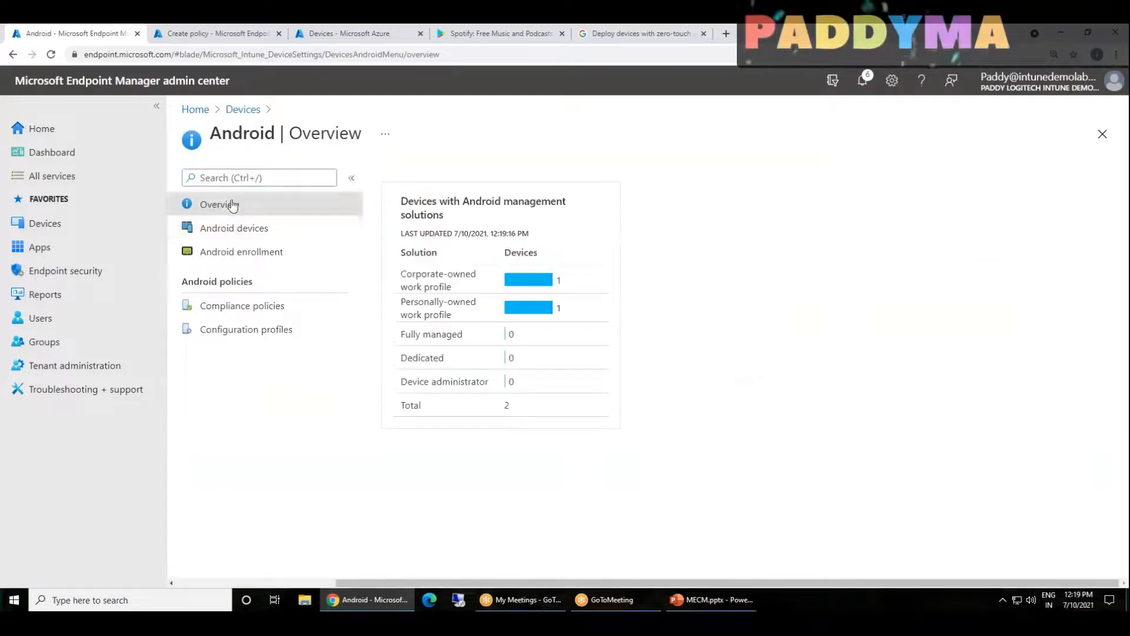
{"action": "left_click", "coordinate": [227, 230]}
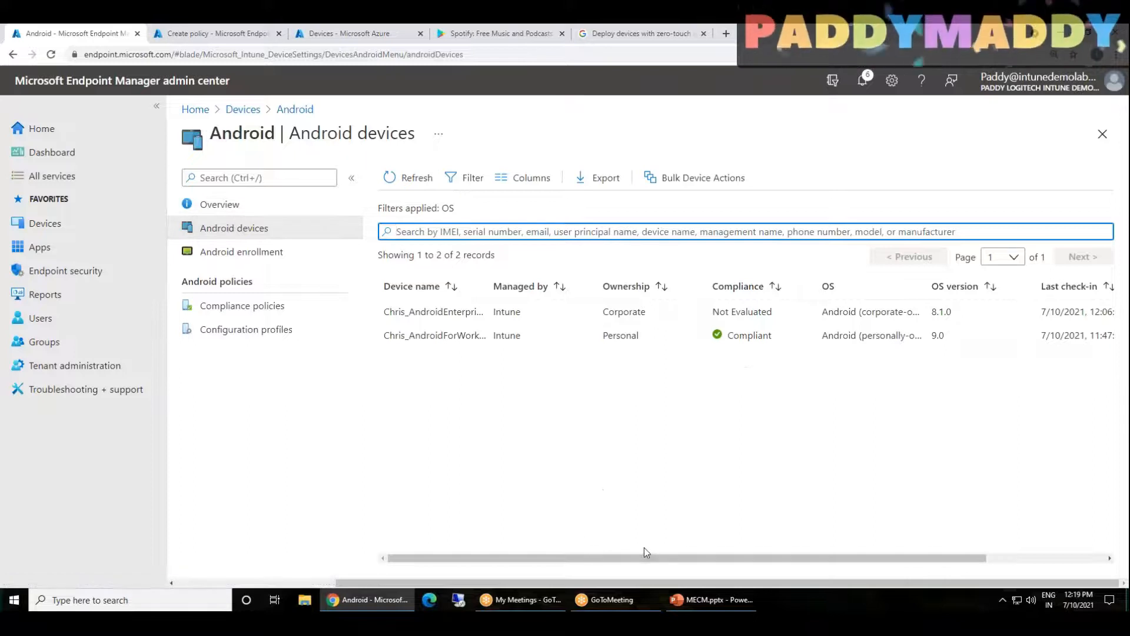
{"action": "left_click", "coordinate": [606, 317]}
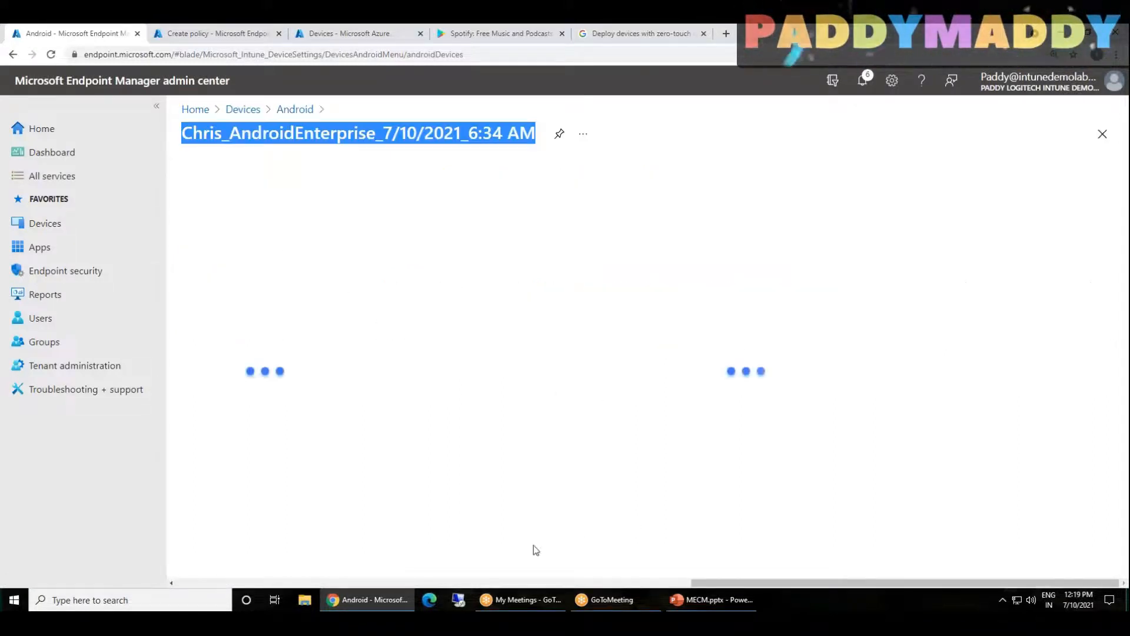
Examine the corporate-owned device's overview, its entry in the device list and its hardware details
{"action": "left_click_drag", "start_coordinate": [766, 584], "coordinate": [370, 589]}
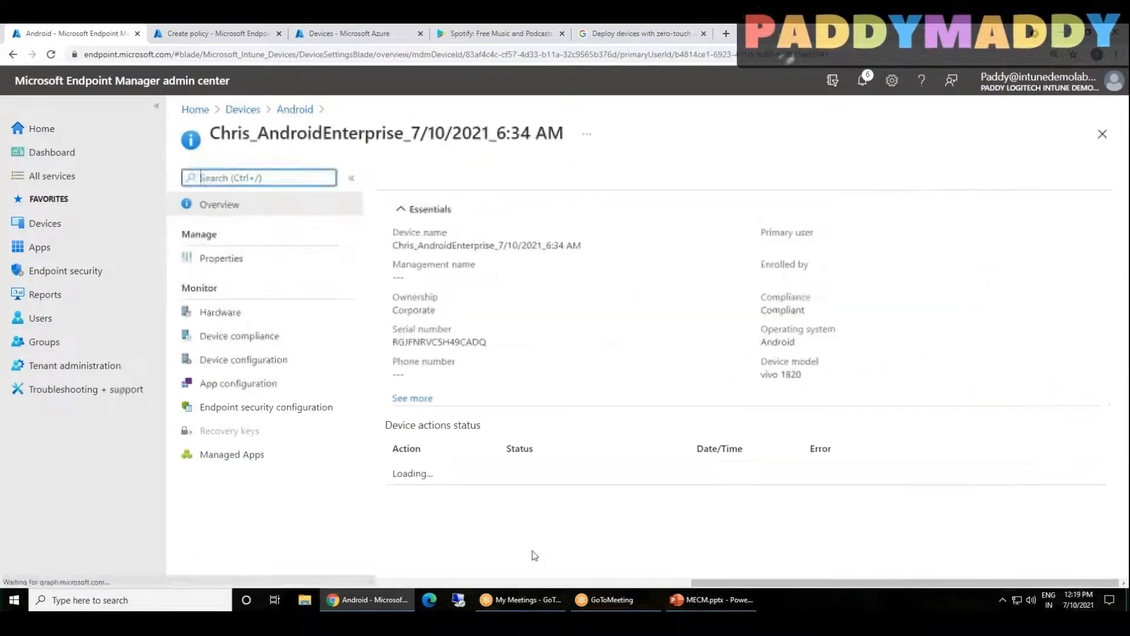
{"action": "left_click_drag", "start_coordinate": [704, 583], "coordinate": [274, 589]}
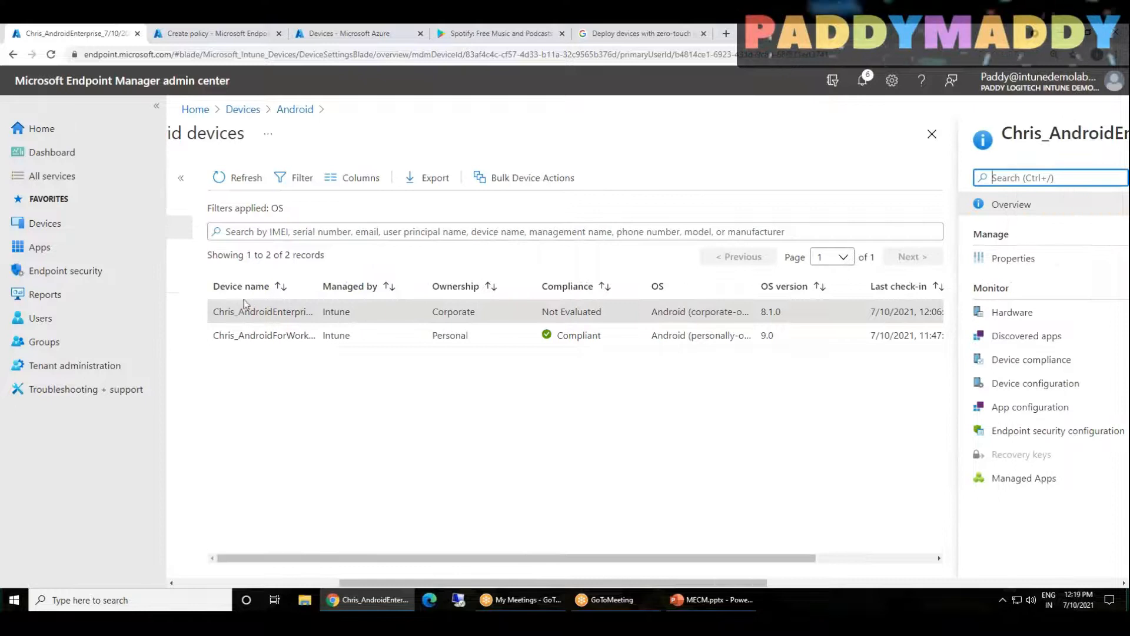
{"action": "left_click_drag", "start_coordinate": [682, 582], "coordinate": [997, 582]}
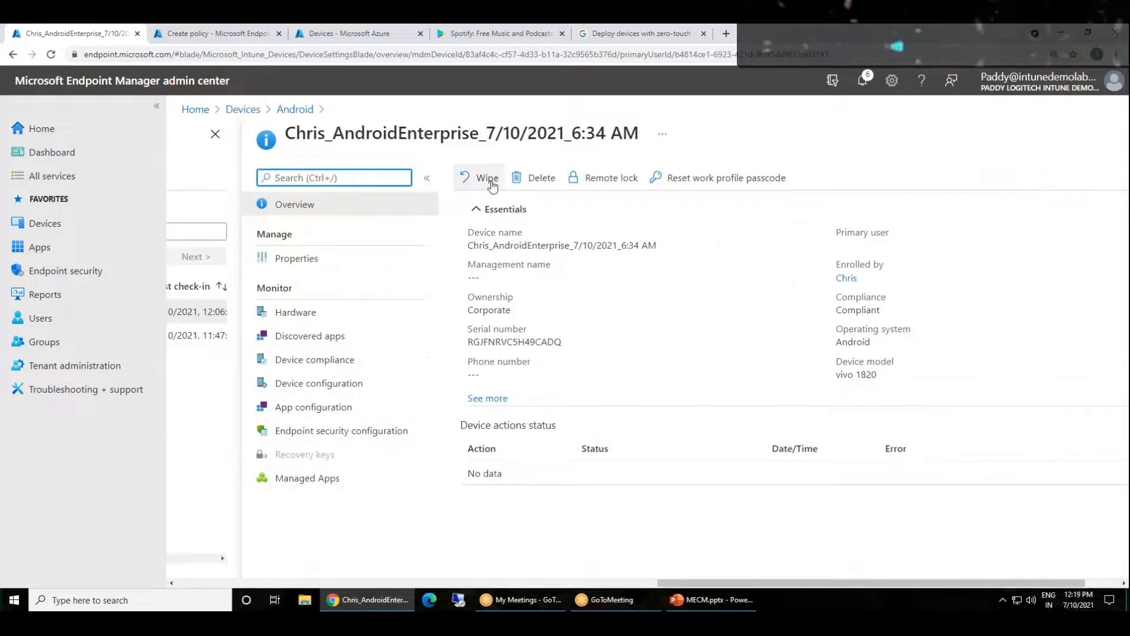
{"action": "left_click", "coordinate": [309, 314]}
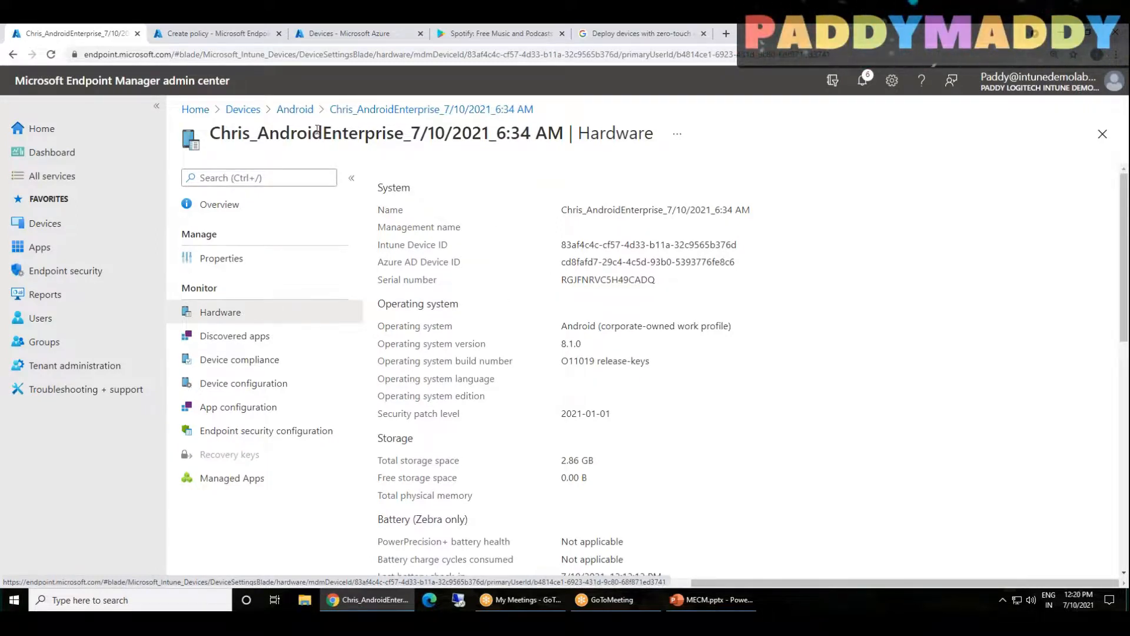
Switch to Microsoft Azure, refresh the All devices list and widen the Name and Registered columns to examine the device records
{"action": "left_click", "coordinate": [215, 33]}
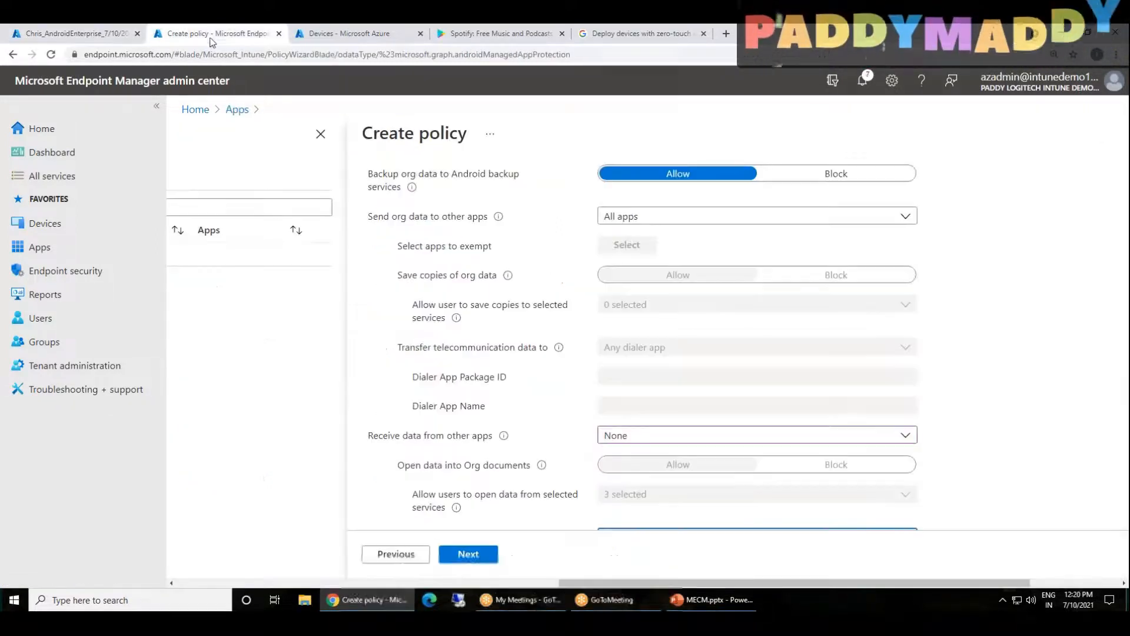
{"action": "left_click", "coordinate": [299, 34]}
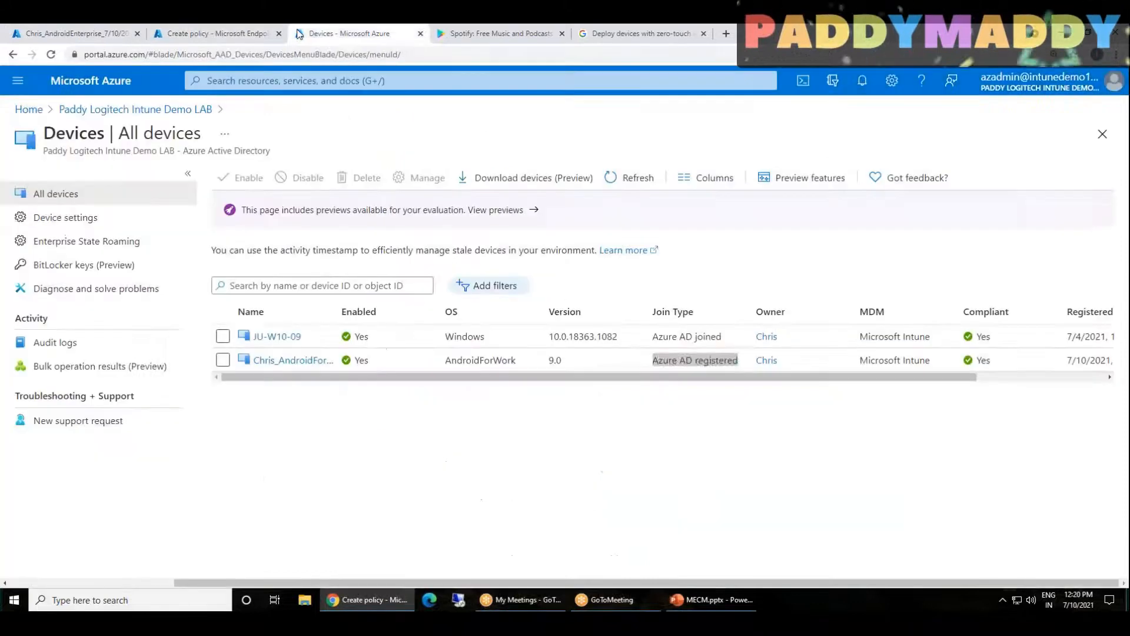
{"action": "left_click", "coordinate": [613, 178]}
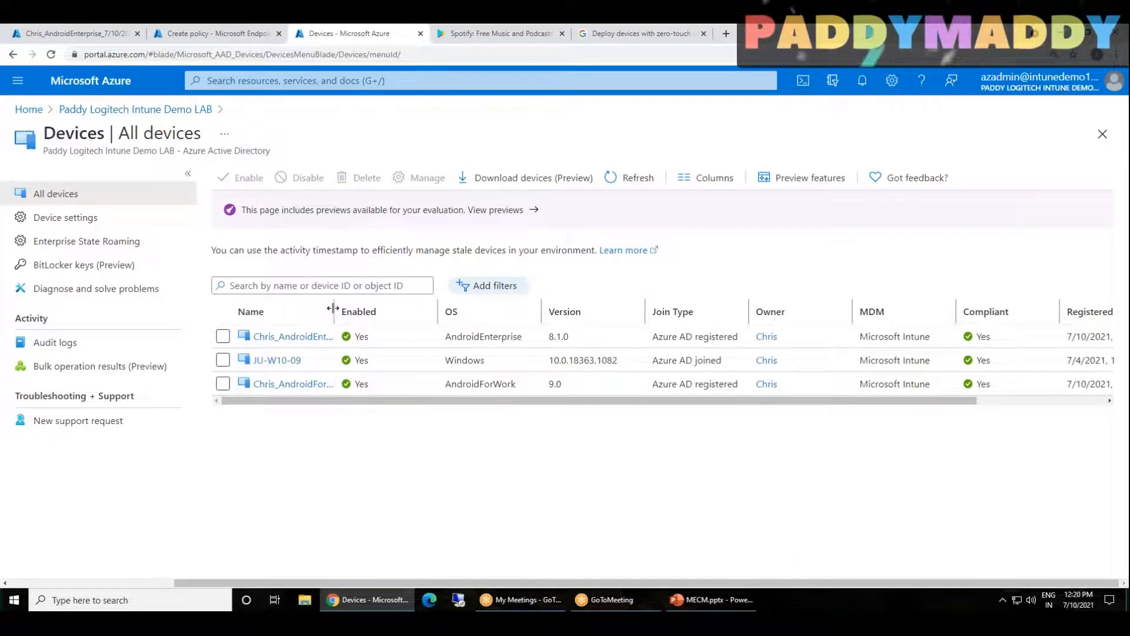
{"action": "left_click_drag", "start_coordinate": [334, 313], "coordinate": [392, 316]}
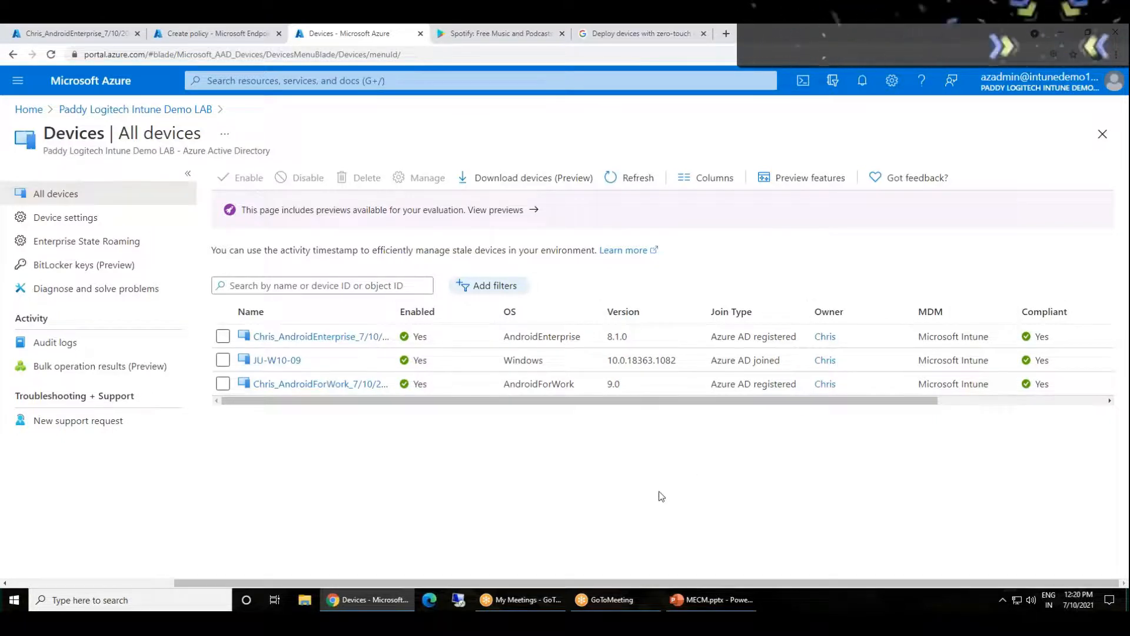
{"action": "left_click_drag", "start_coordinate": [571, 402], "coordinate": [794, 407]}
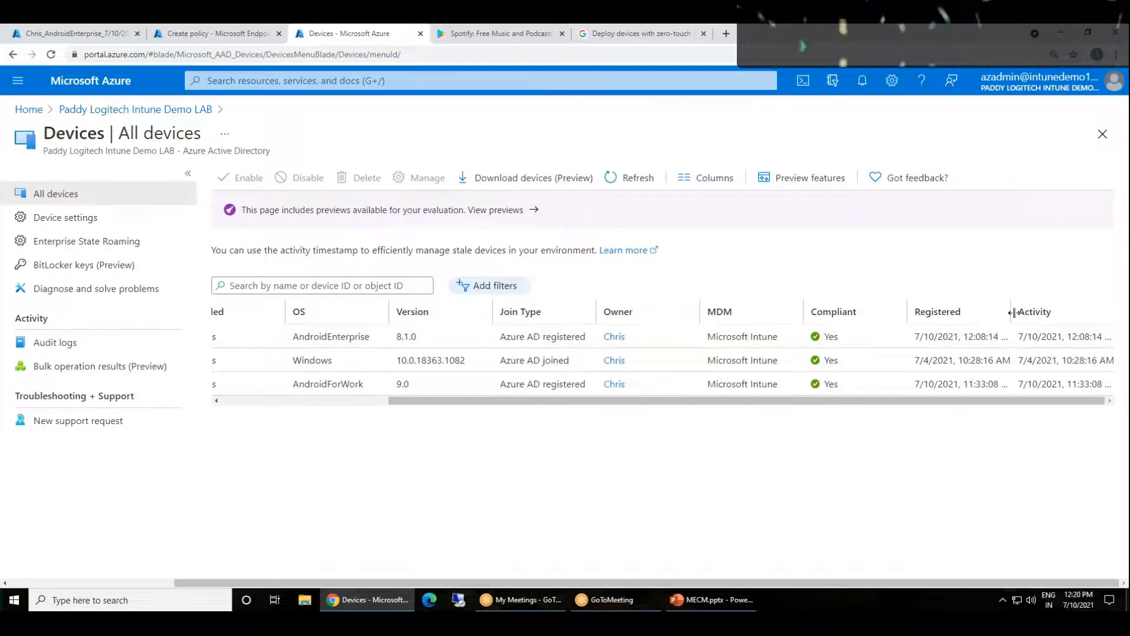
{"action": "left_click_drag", "start_coordinate": [1012, 313], "coordinate": [1094, 314]}
{"action": "left_click_drag", "start_coordinate": [955, 401], "coordinate": [1129, 402]}
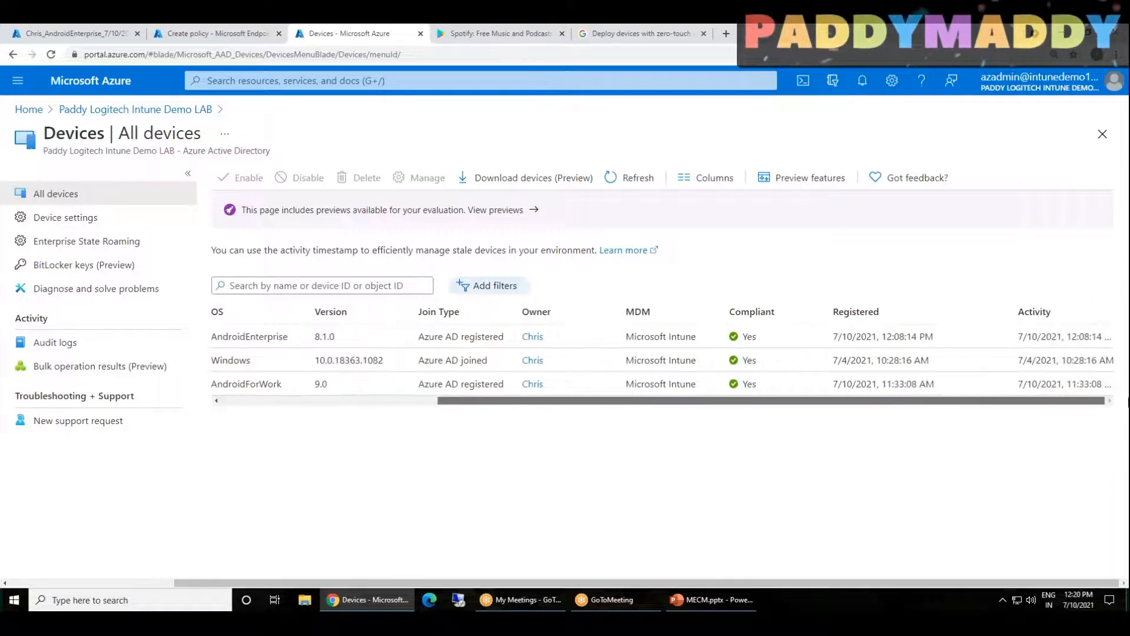
{"action": "left_click_drag", "start_coordinate": [978, 402], "coordinate": [760, 402]}
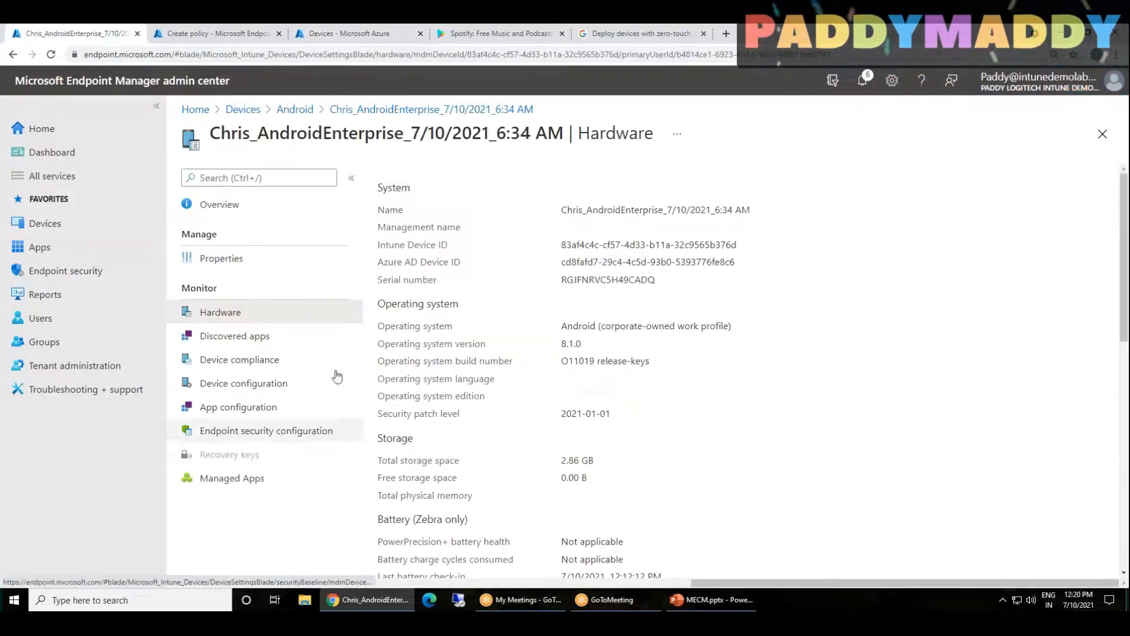
Examine the corporate-owned device's managed apps and the installation details of Youtube WebLink, and return to the device overview
{"action": "left_click", "coordinate": [235, 480]}
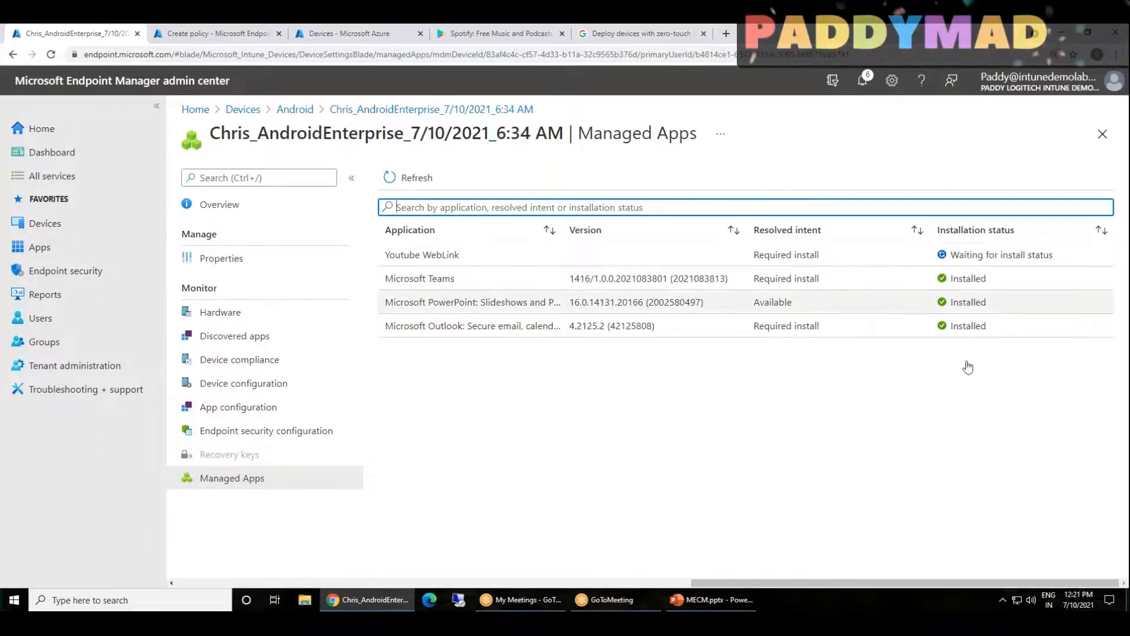
{"action": "left_click", "coordinate": [964, 261]}
{"action": "triple_click", "coordinate": [965, 261]}
{"action": "left_click", "coordinate": [682, 255]}
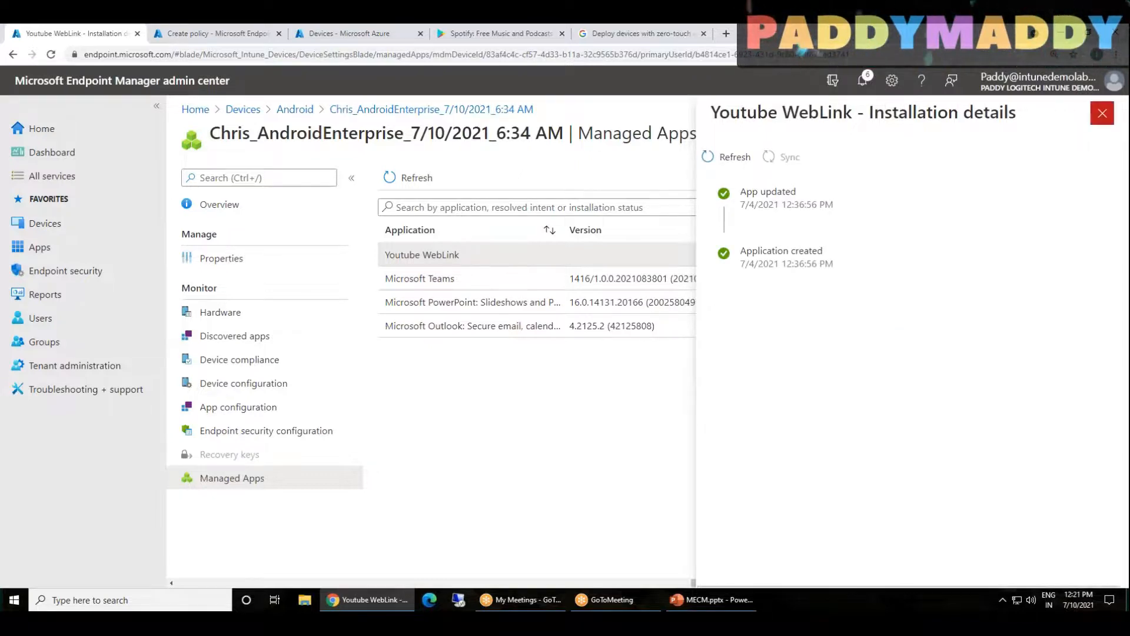
{"action": "left_click", "coordinate": [1102, 113]}
{"action": "left_click", "coordinate": [227, 207]}
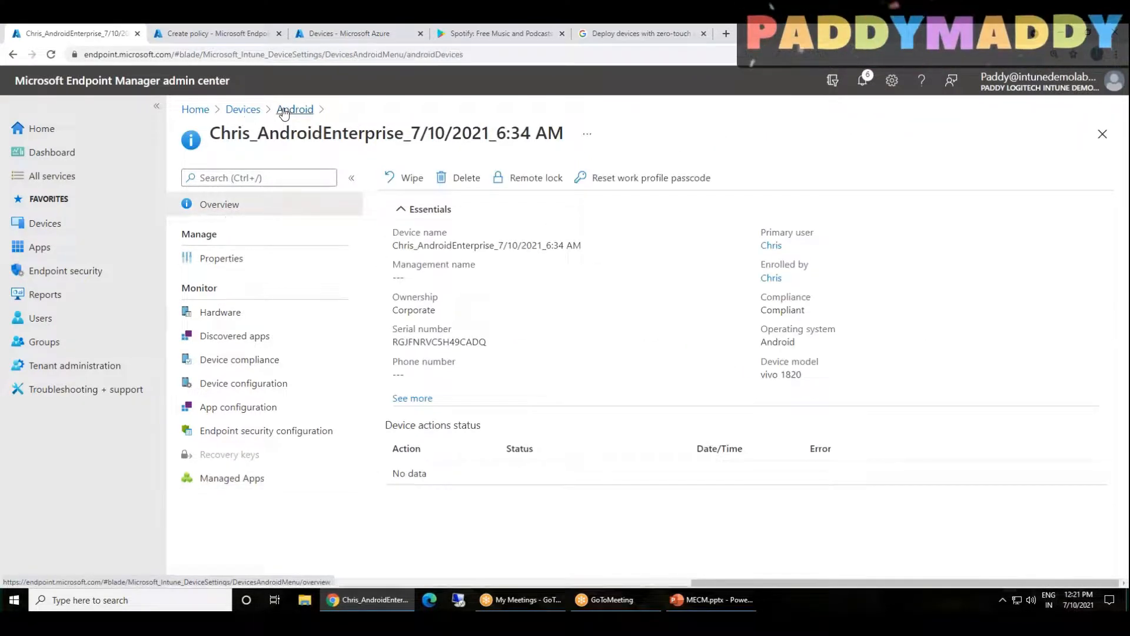
Examine the compliance and ownership of all enrolled devices and return to the Devices overview
{"action": "left_click", "coordinate": [284, 110]}
{"action": "left_click", "coordinate": [243, 109]}
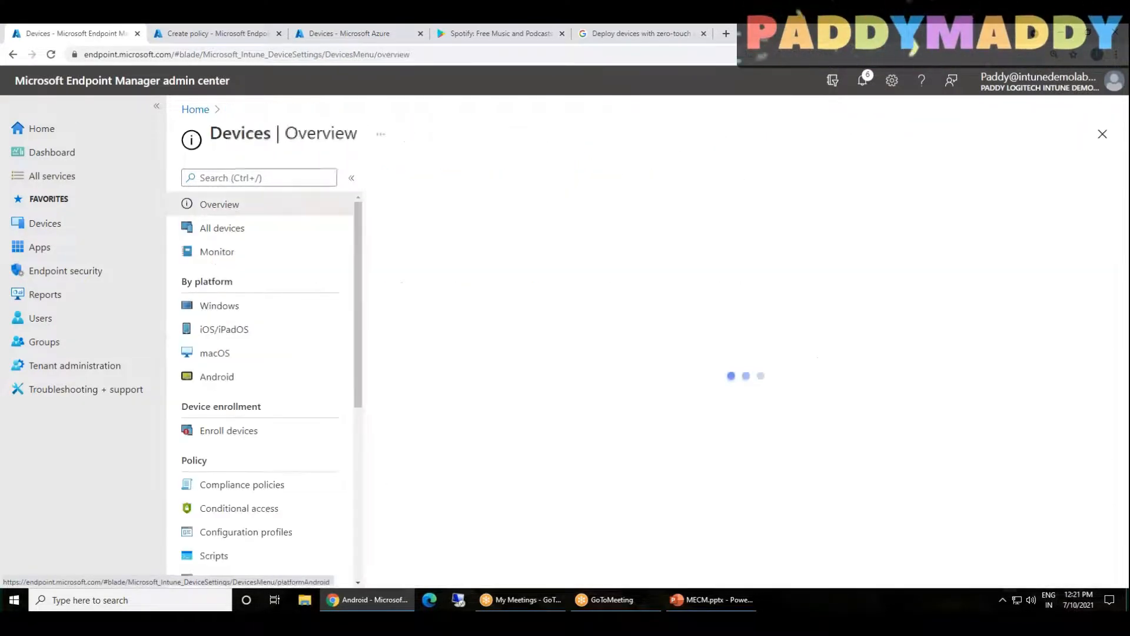
{"action": "left_click", "coordinate": [210, 234]}
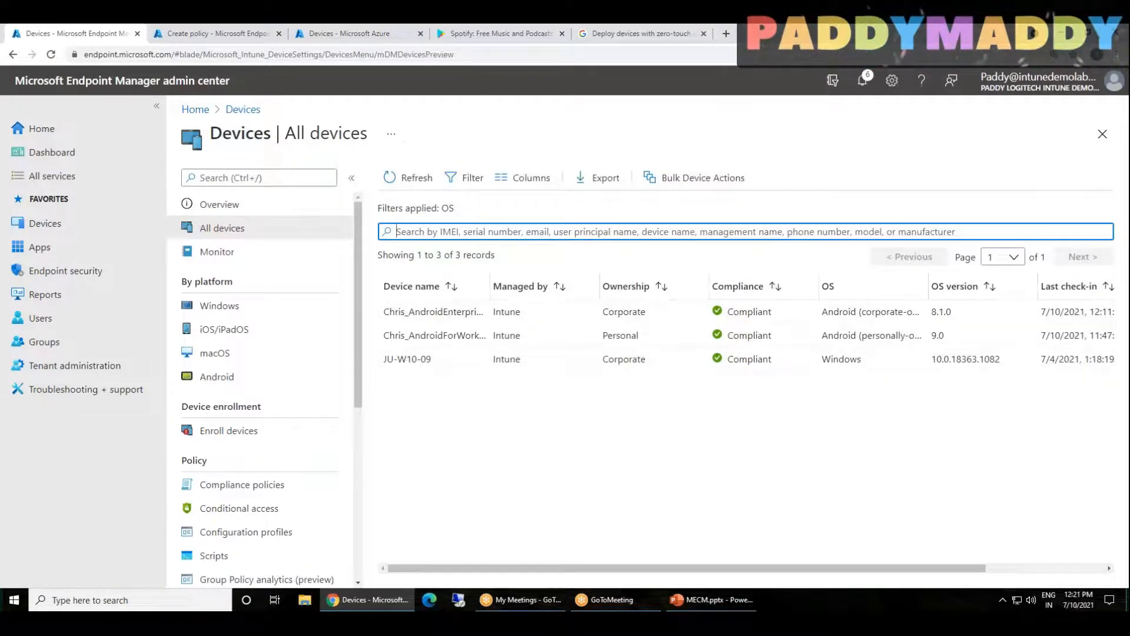
{"action": "left_click", "coordinate": [751, 546]}
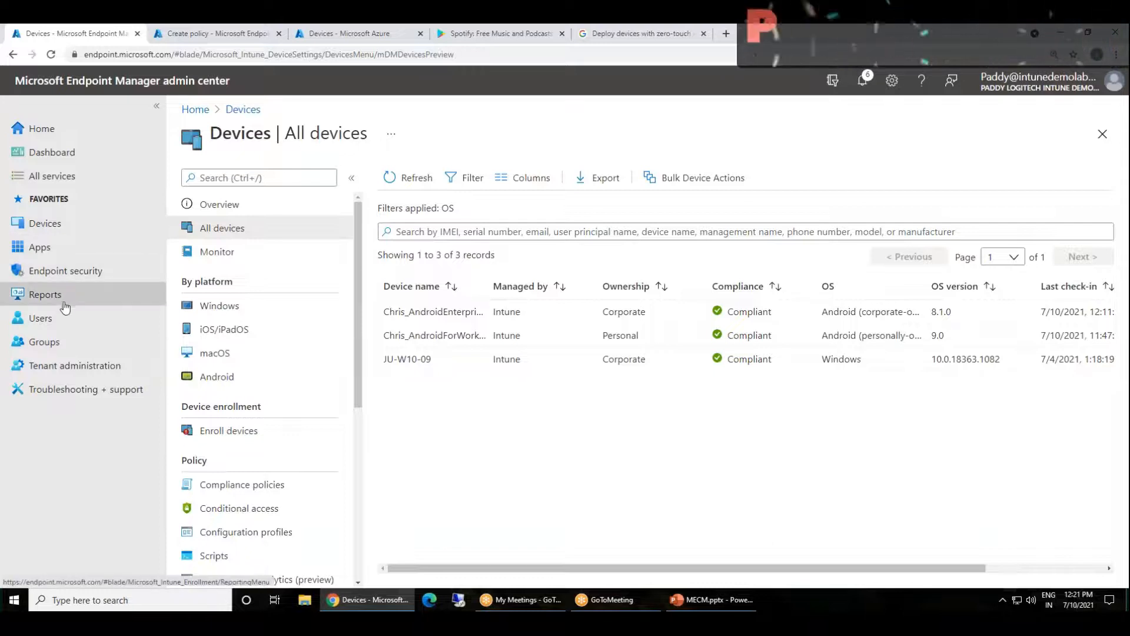
{"action": "left_click", "coordinate": [42, 227]}
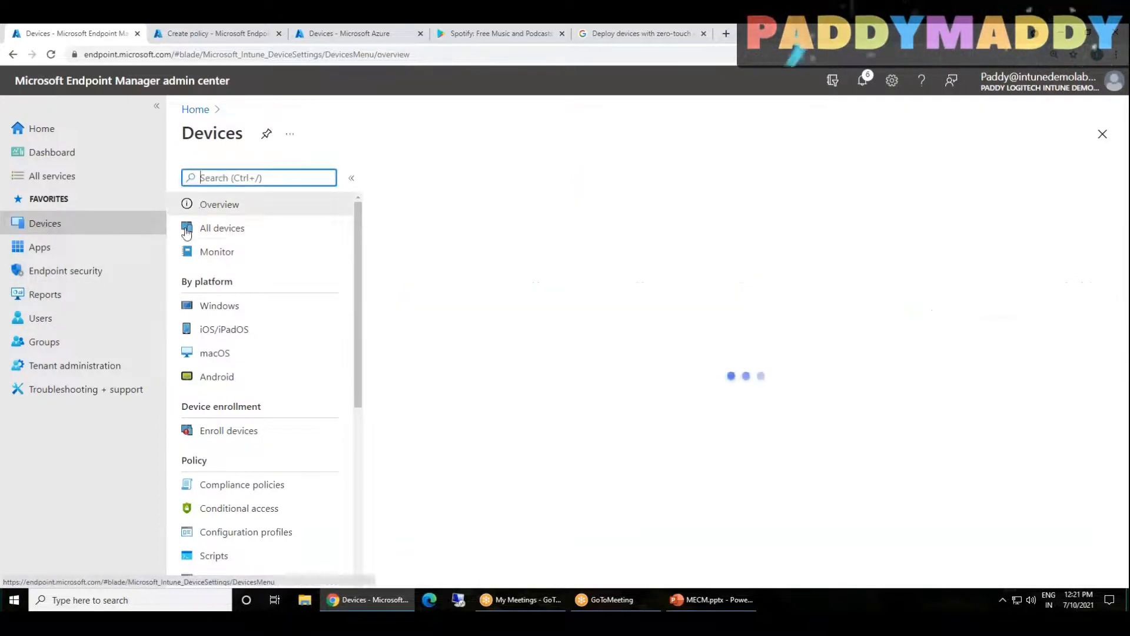
Open the corporate-owned, fully managed user devices profile in Android enrollment and allow users to enroll corporate-owned user devices
{"action": "left_click", "coordinate": [231, 379]}
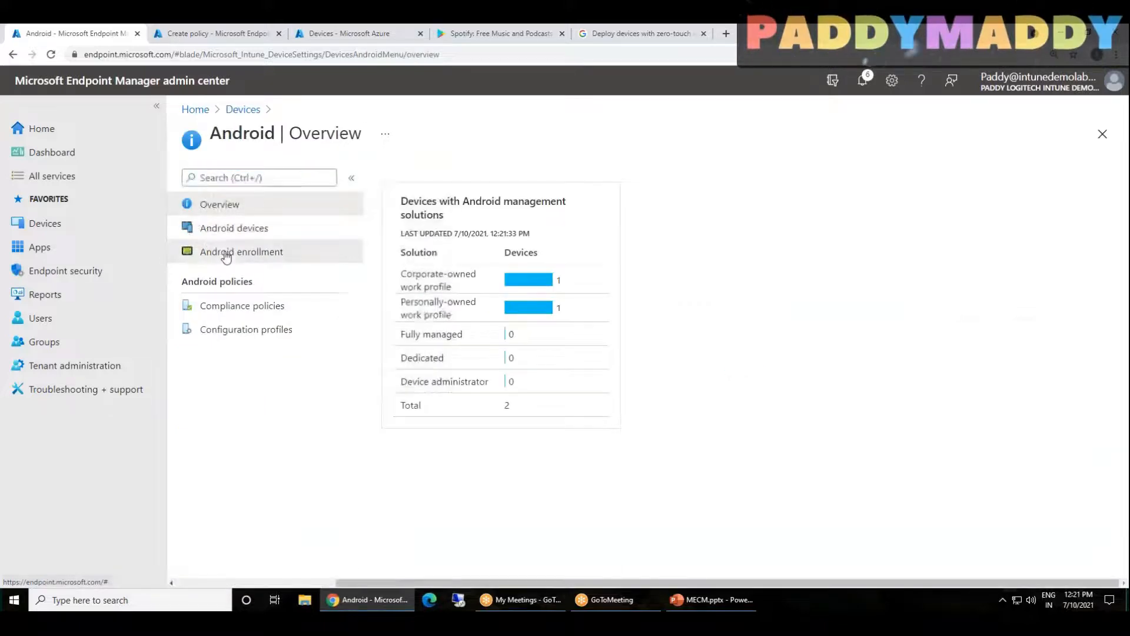
{"action": "left_click", "coordinate": [227, 252]}
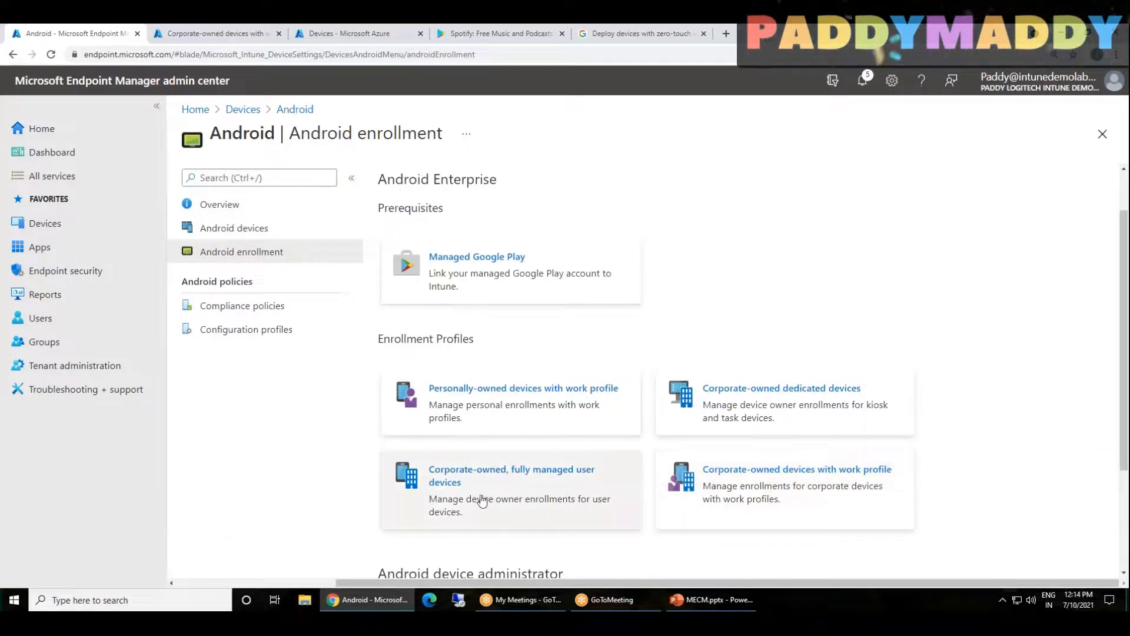
{"action": "left_click_drag", "start_coordinate": [563, 517], "coordinate": [545, 499]}
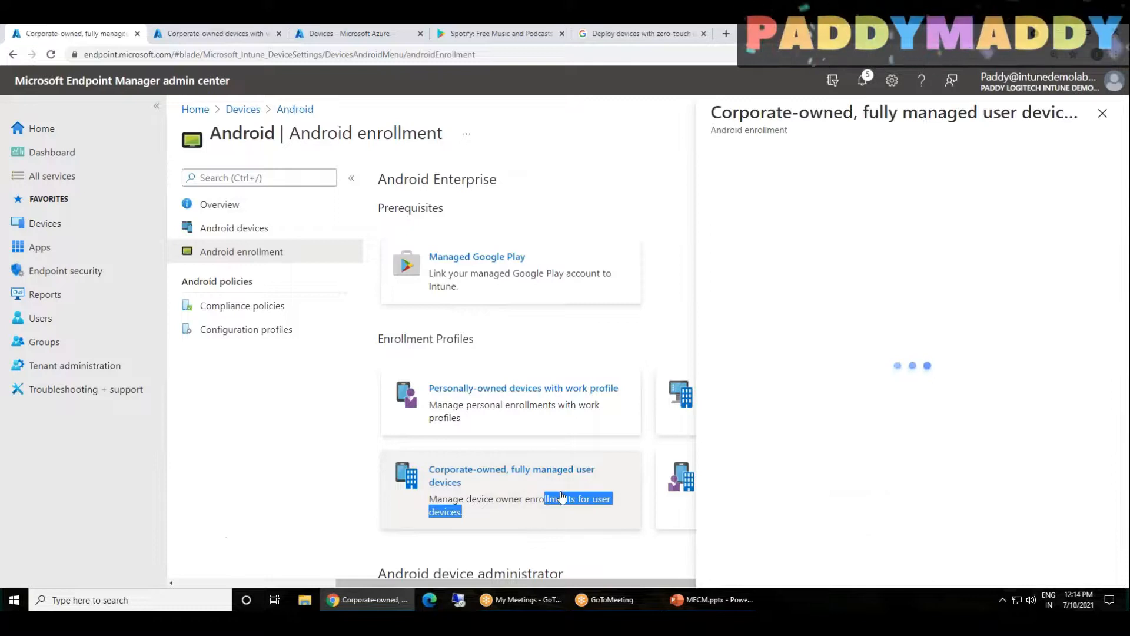
{"action": "left_click", "coordinate": [492, 482]}
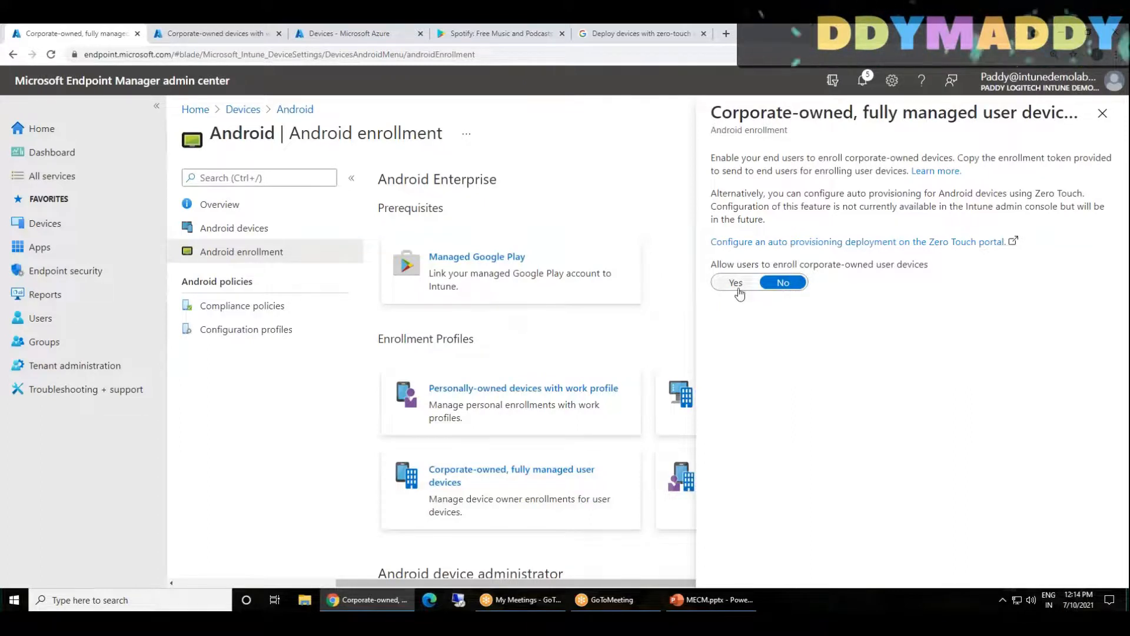
{"action": "left_click", "coordinate": [736, 282]}
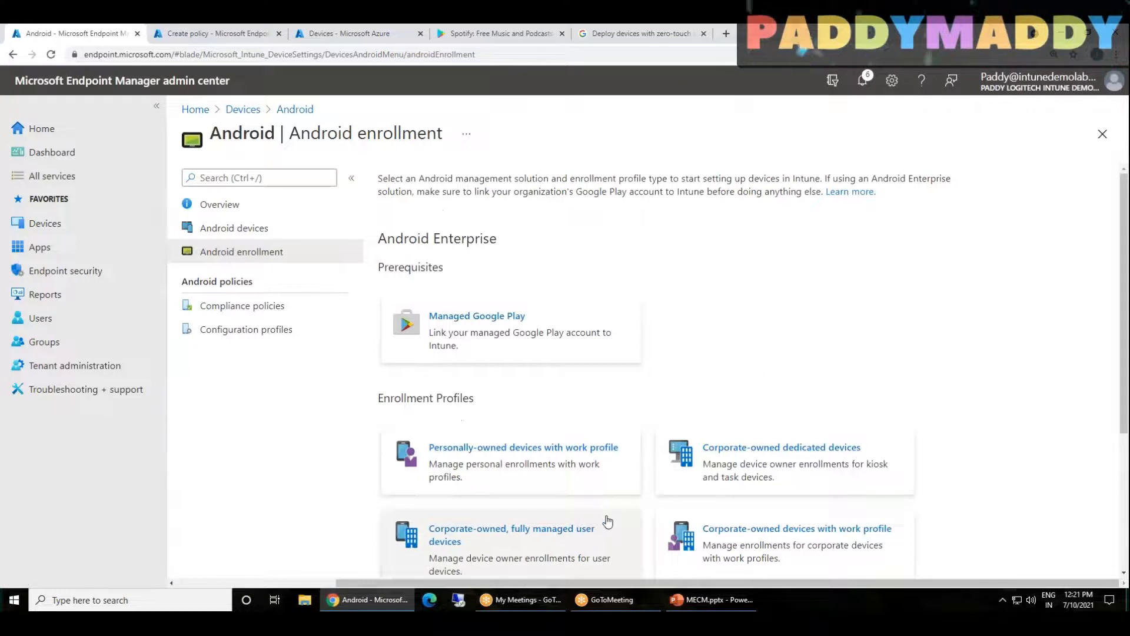
Reopen the corporate-owned, fully managed user devices profile and examine its enrollment token, QR code and Zero Touch portal option
{"action": "scroll", "coordinate": [608, 522], "scroll_direction": "down", "scroll_amount": 2}
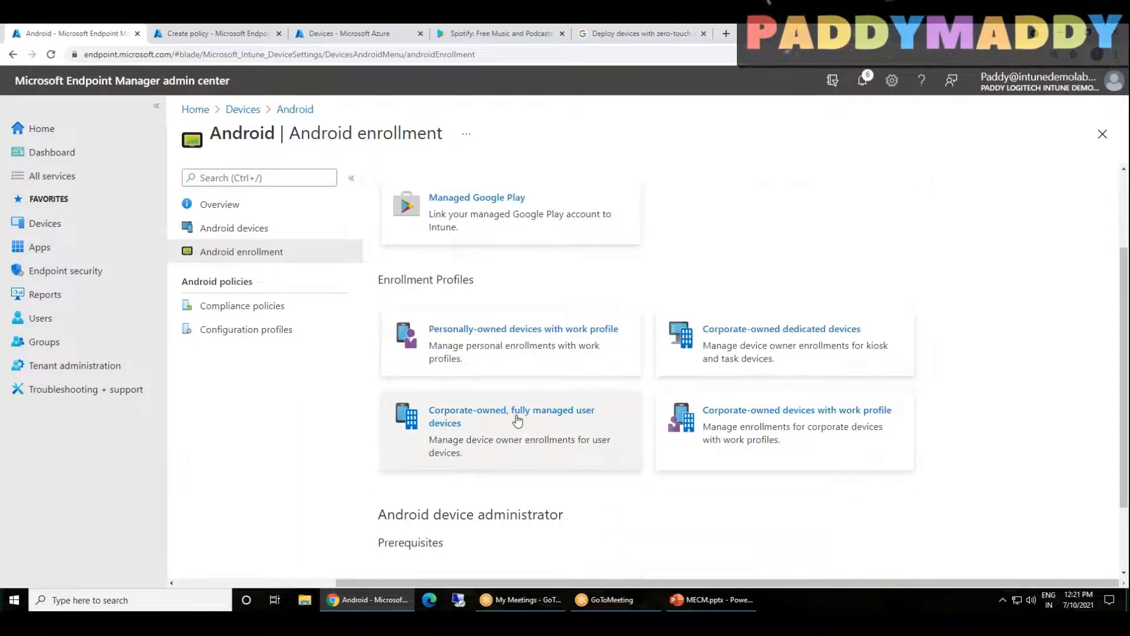
{"action": "left_click", "coordinate": [507, 436]}
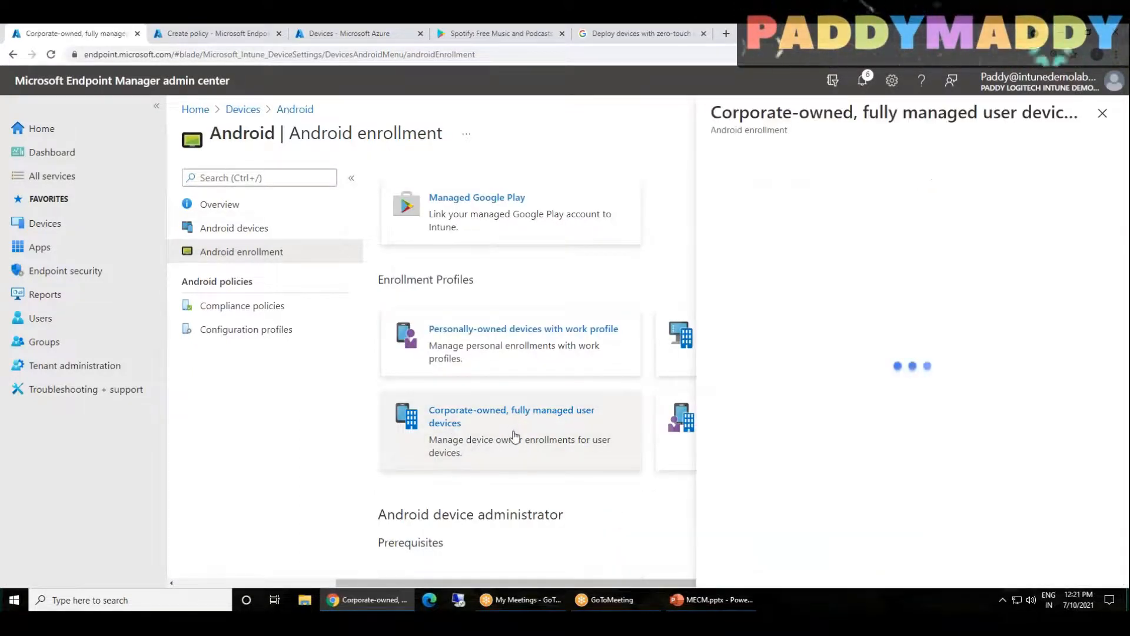
{"action": "scroll", "coordinate": [1034, 416], "scroll_direction": "down", "scroll_amount": 2}
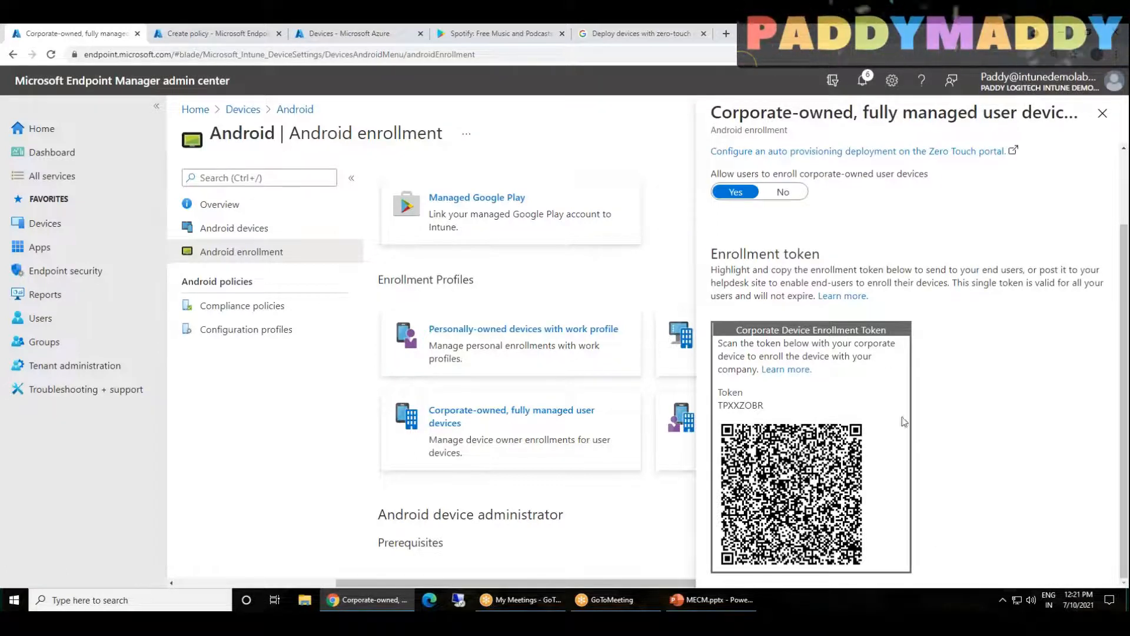
{"action": "scroll", "coordinate": [937, 424], "scroll_direction": "up", "scroll_amount": 2}
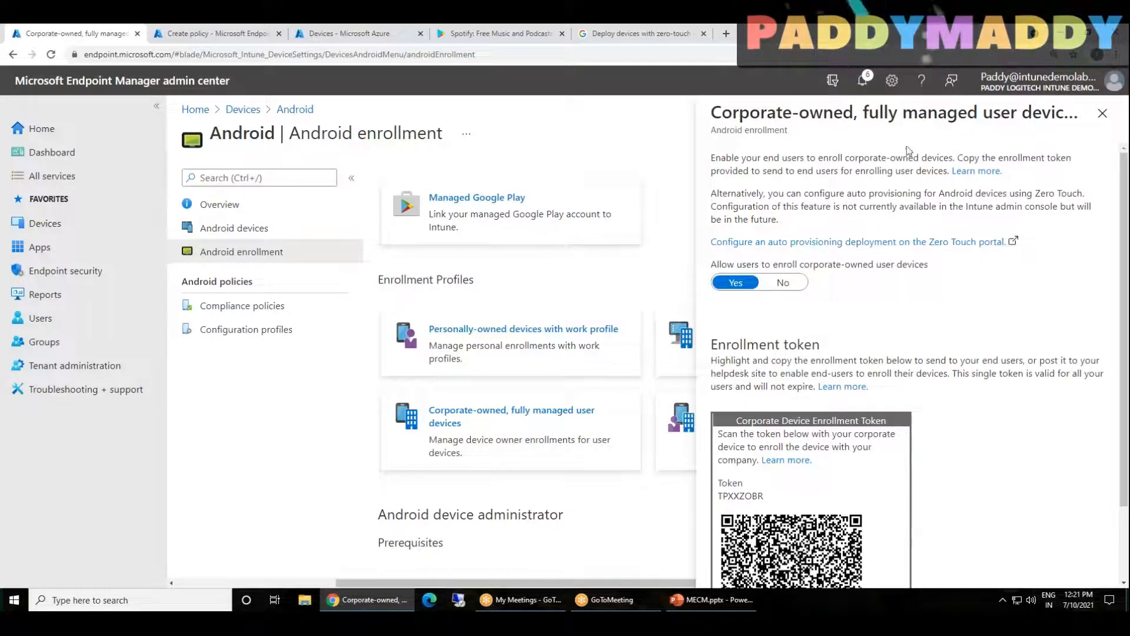
{"action": "left_click_drag", "start_coordinate": [1043, 248], "coordinate": [931, 239]}
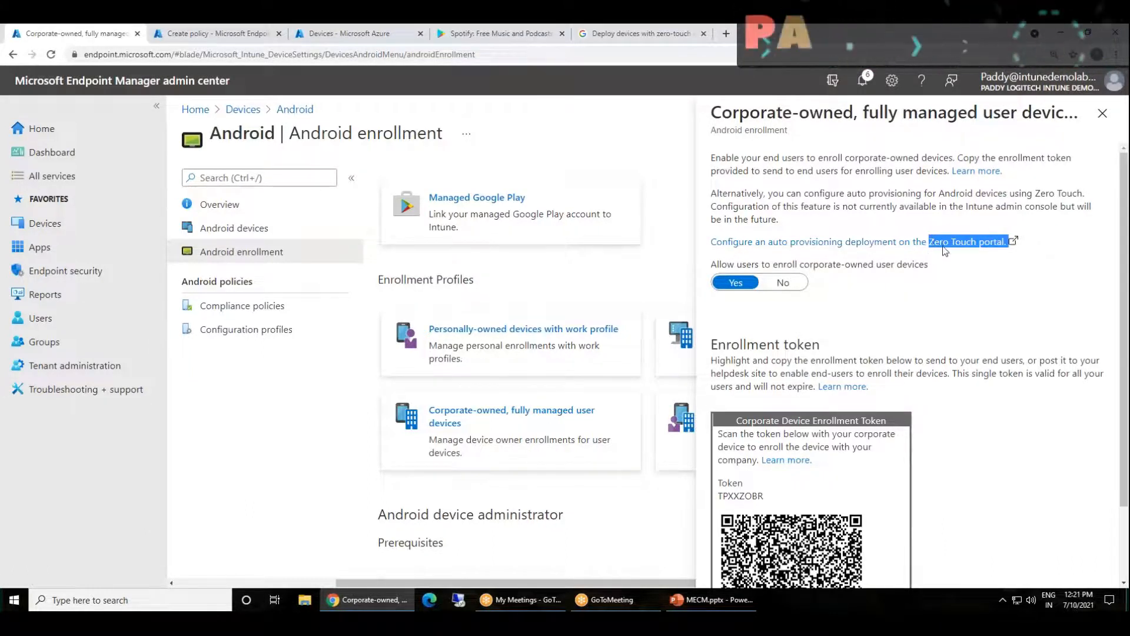
Open the Zero Touch portal link, examine the Android Enterprise enrolment and Devices pages, and close the site
{"action": "left_click", "coordinate": [787, 247]}
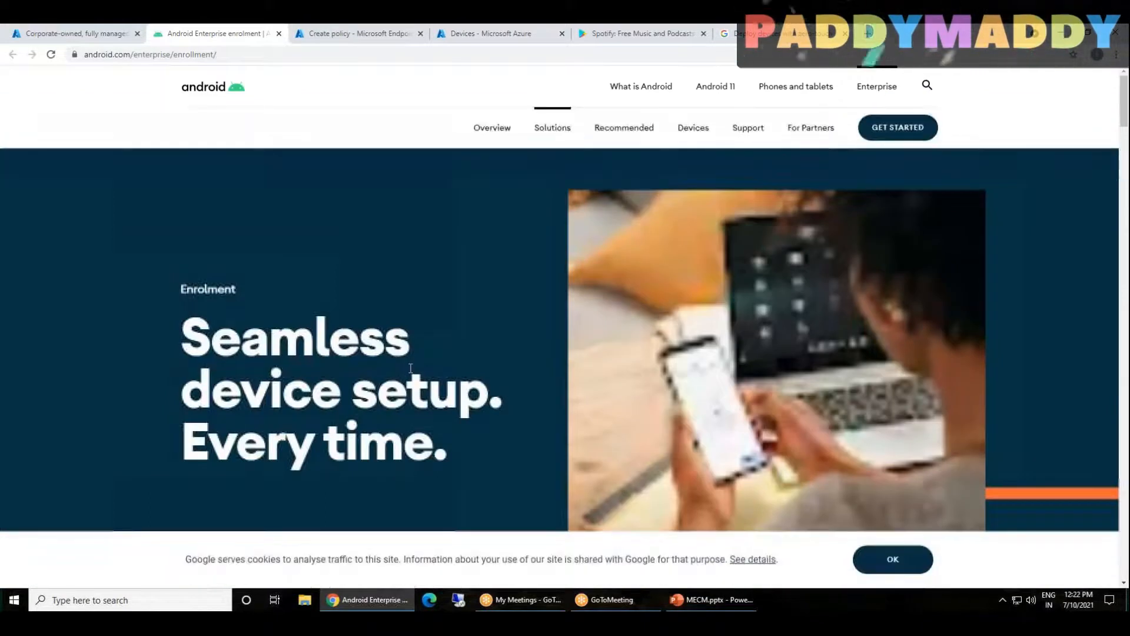
{"action": "scroll", "coordinate": [411, 365], "scroll_direction": "down", "scroll_amount": 5}
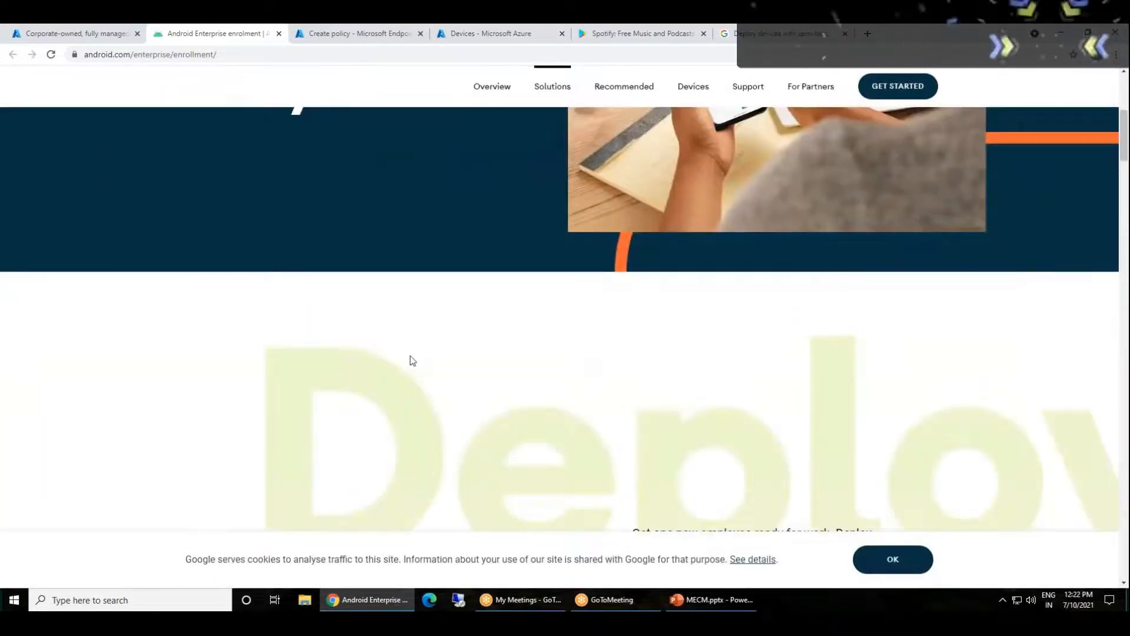
{"action": "scroll", "coordinate": [411, 361], "scroll_direction": "up", "scroll_amount": 6}
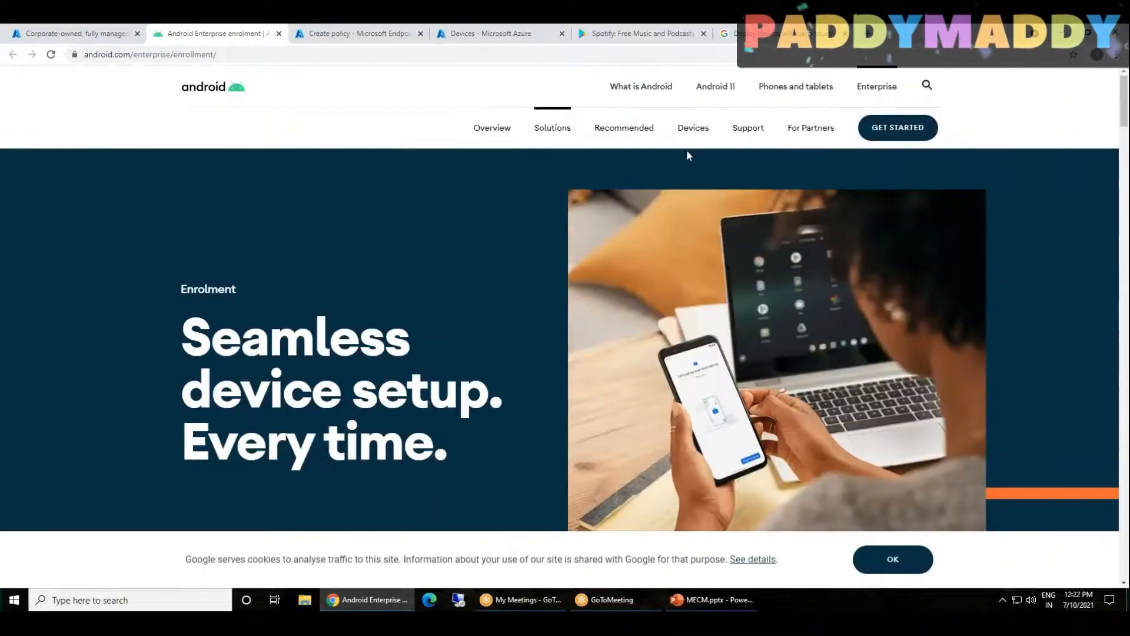
{"action": "left_click", "coordinate": [693, 129]}
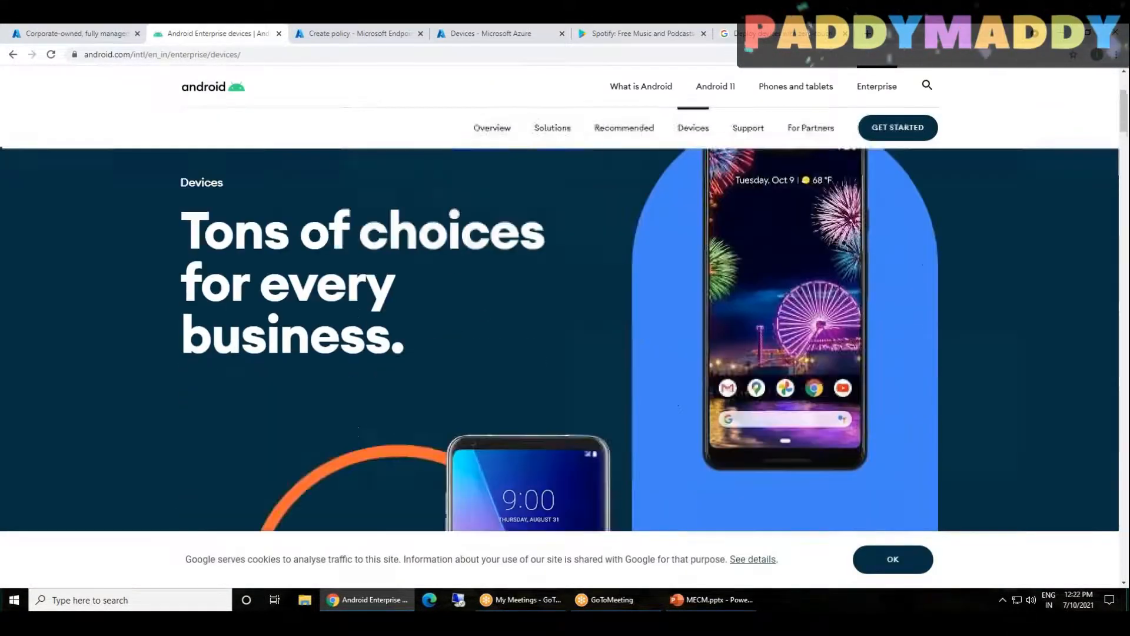
{"action": "scroll", "coordinate": [370, 442], "scroll_direction": "down", "scroll_amount": 3}
{"action": "scroll", "coordinate": [542, 362], "scroll_direction": "down", "scroll_amount": 3}
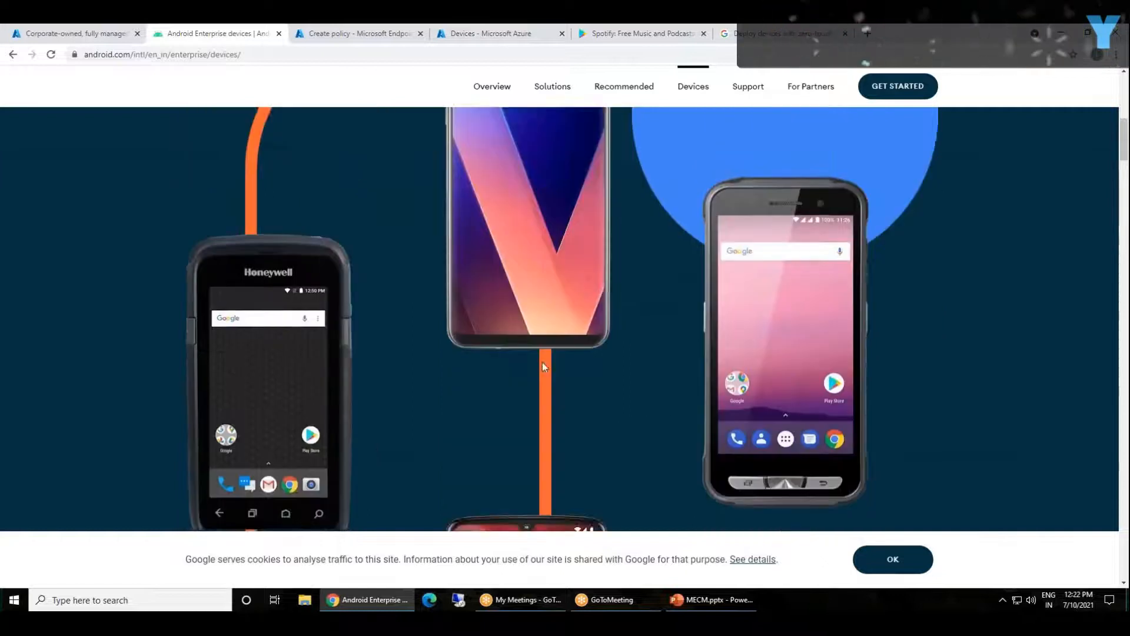
{"action": "scroll", "coordinate": [543, 362], "scroll_direction": "down", "scroll_amount": 3}
{"action": "scroll", "coordinate": [372, 326], "scroll_direction": "up", "scroll_amount": 10}
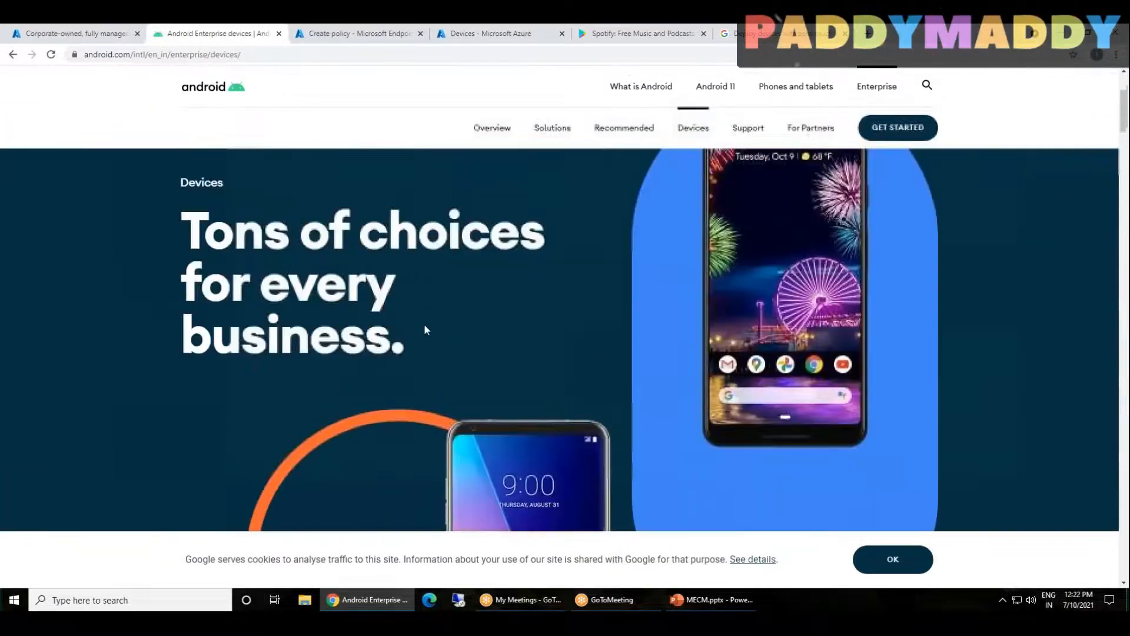
{"action": "scroll", "coordinate": [426, 329], "scroll_direction": "up", "scroll_amount": 3}
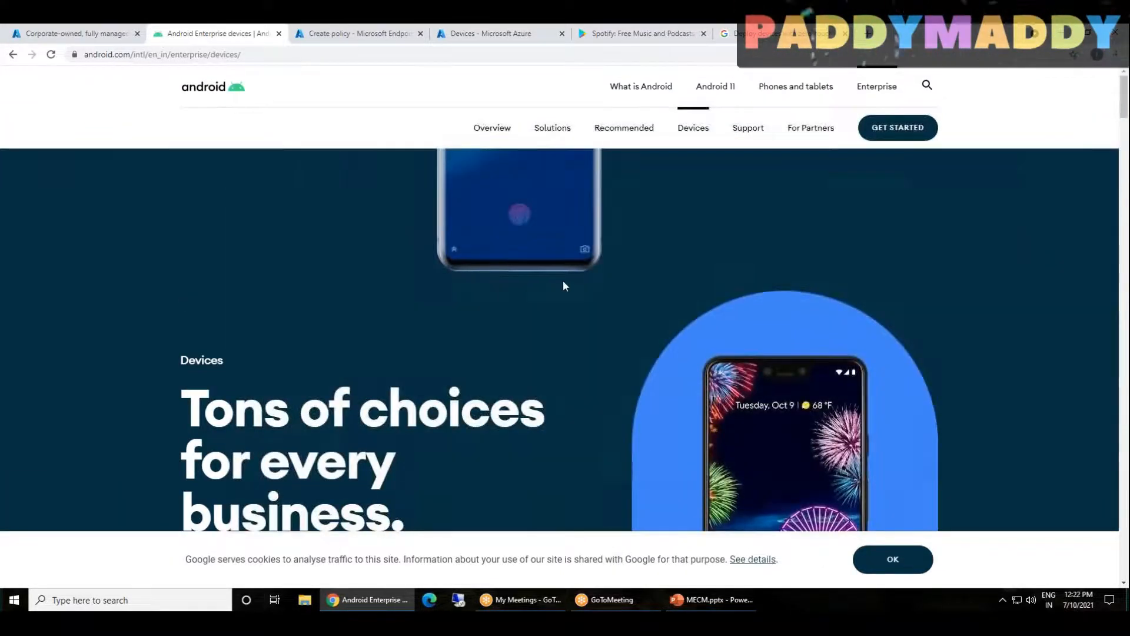
{"action": "left_click", "coordinate": [278, 33]}
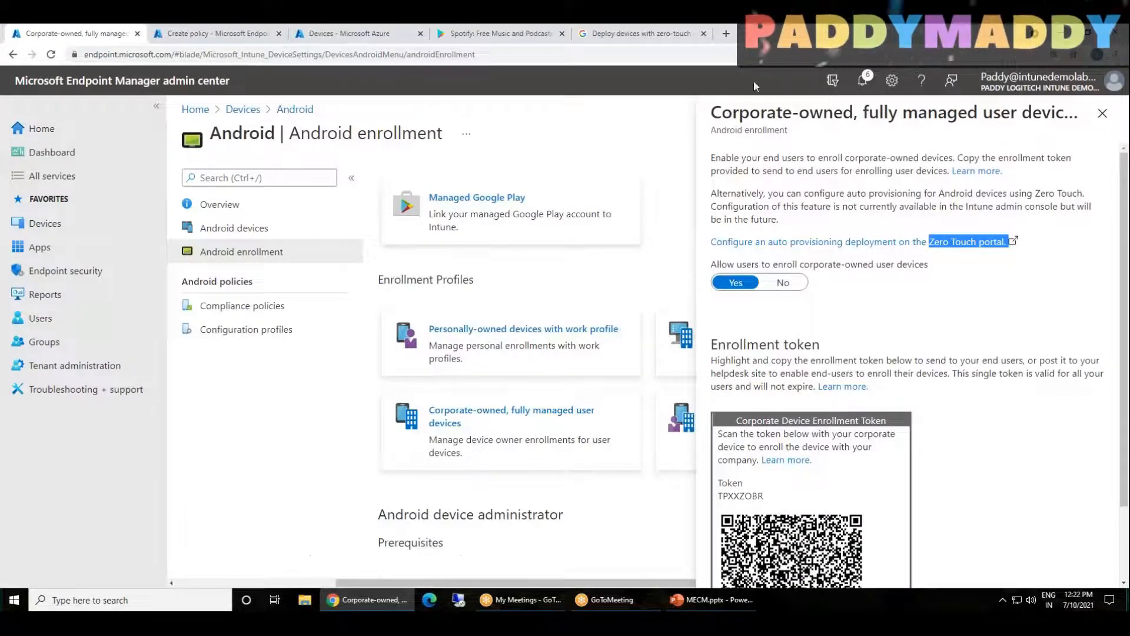
Switch to the Google Workspace Admin Help article on zero-touch enrollment and examine its device requirements and setup steps
{"action": "left_click_drag", "start_coordinate": [990, 34], "coordinate": [988, 83]}
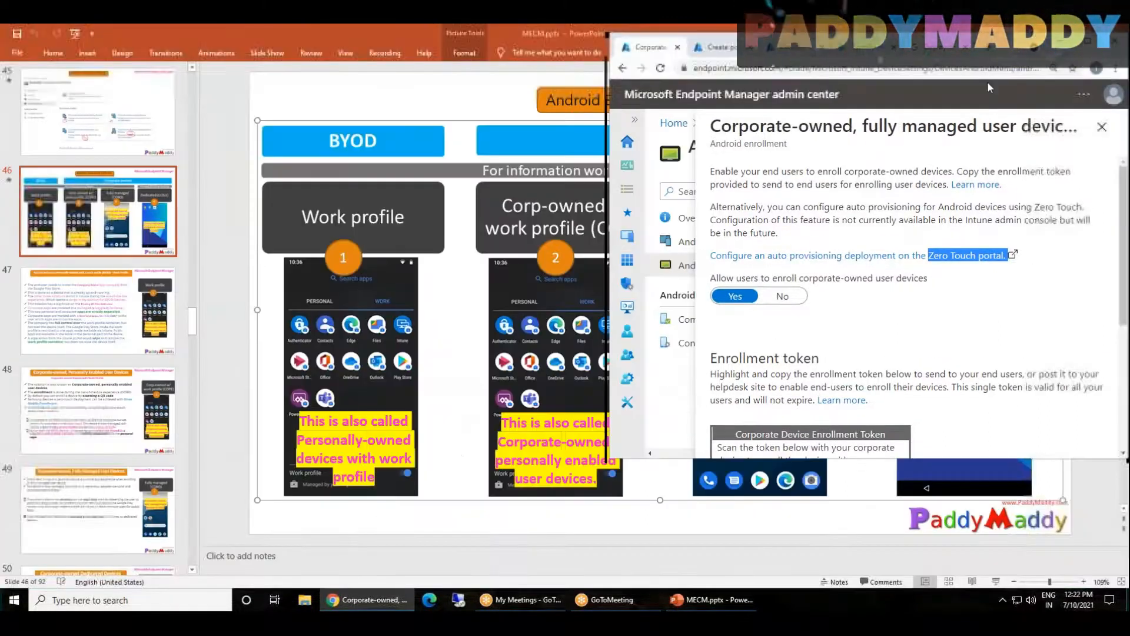
{"action": "left_click", "coordinate": [938, 79]}
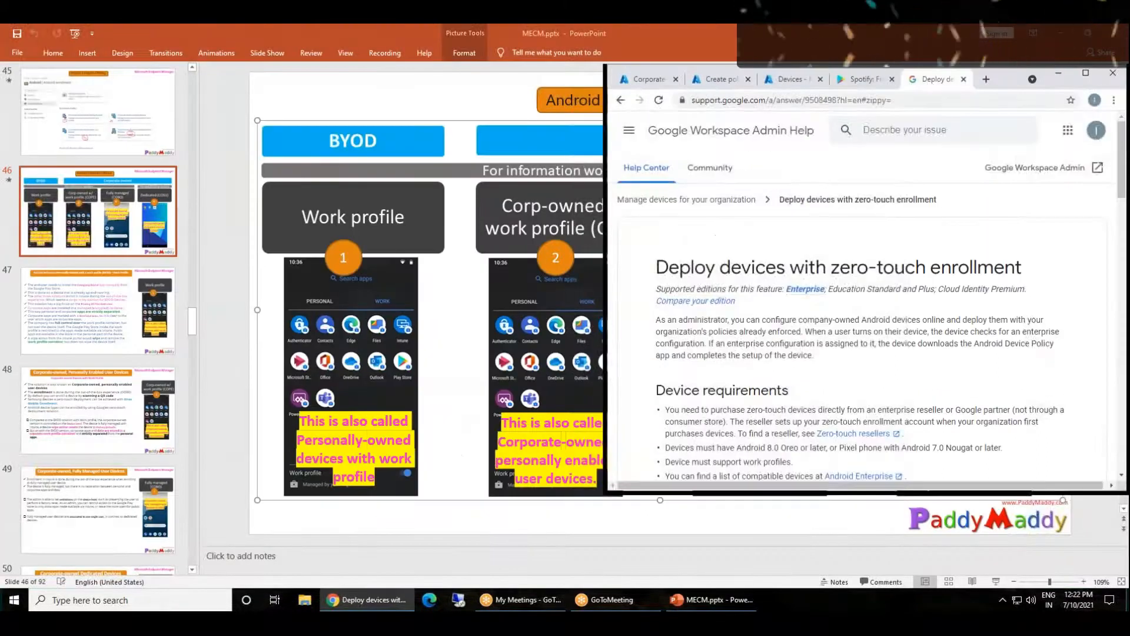
{"action": "left_click", "coordinate": [1087, 74]}
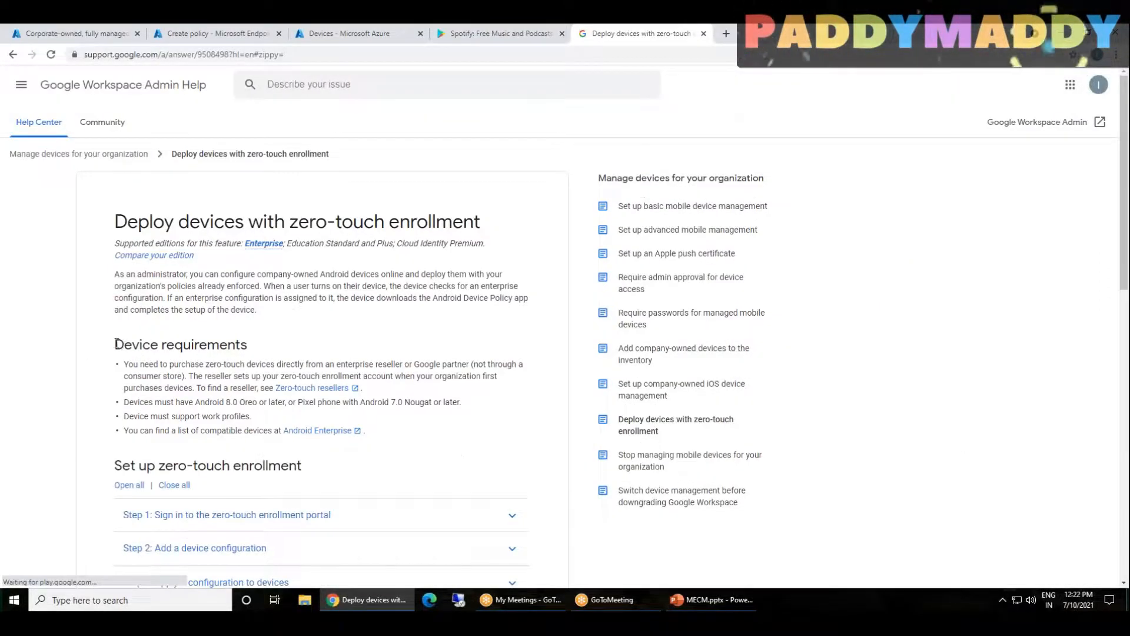
{"action": "left_click_drag", "start_coordinate": [114, 345], "coordinate": [247, 346]}
{"action": "scroll", "coordinate": [247, 346], "scroll_direction": "down", "scroll_amount": 1}
{"action": "left_click_drag", "start_coordinate": [140, 344], "coordinate": [378, 343]}
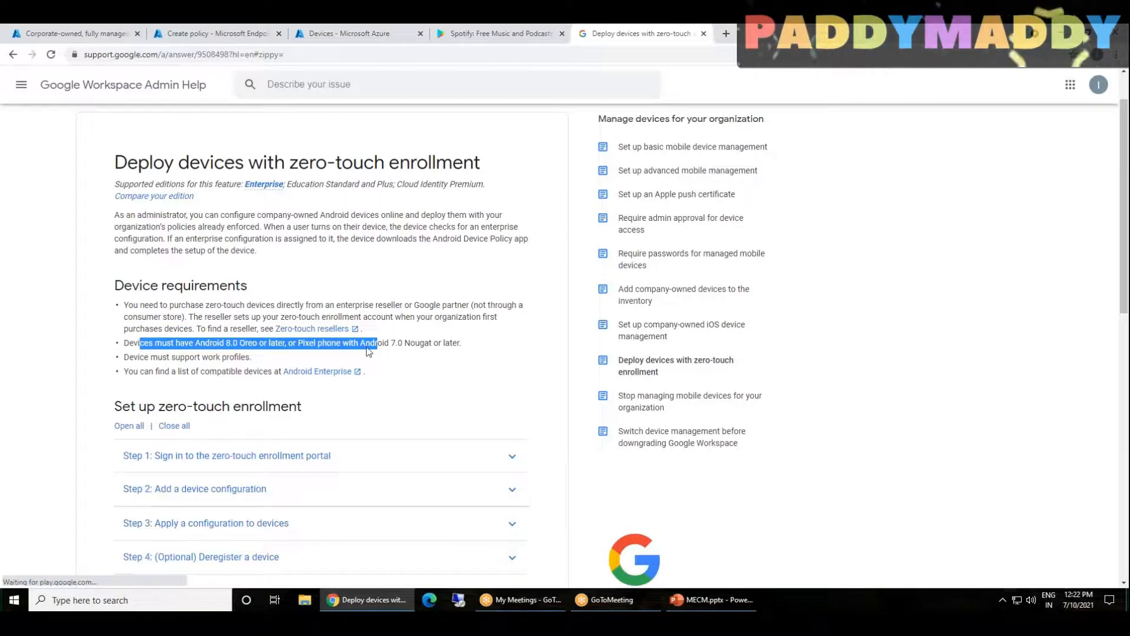
{"action": "scroll", "coordinate": [354, 191], "scroll_direction": "down", "scroll_amount": 4}
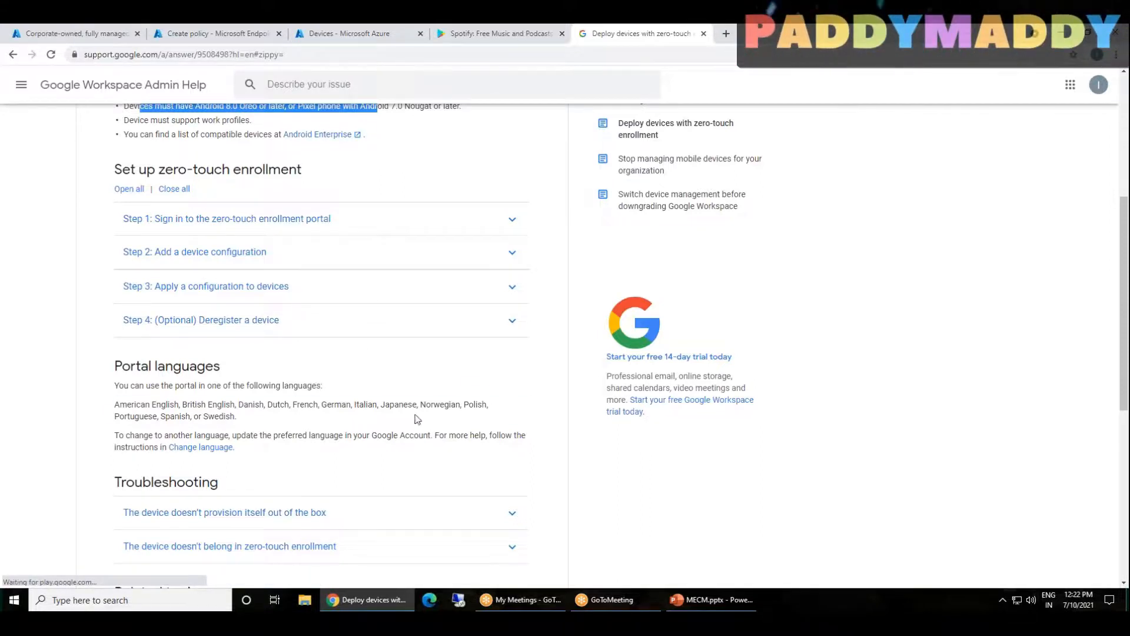
{"action": "scroll", "coordinate": [414, 478], "scroll_direction": "down", "scroll_amount": 5}
{"action": "scroll", "coordinate": [412, 458], "scroll_direction": "up", "scroll_amount": 7}
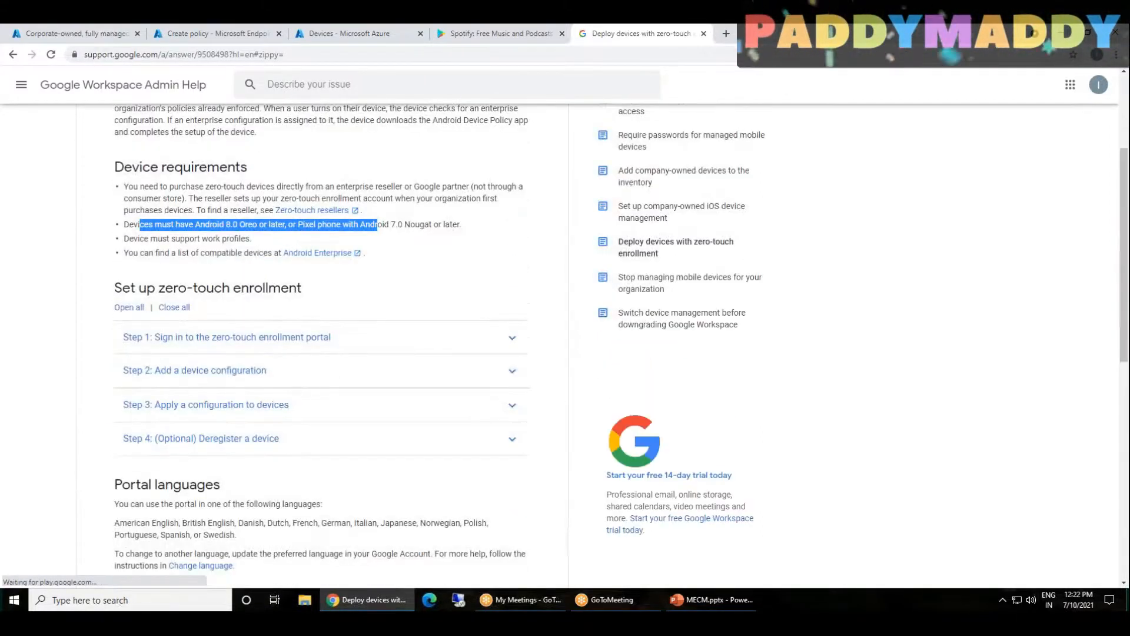
Return to the fully managed user devices profile in Microsoft Endpoint Manager and examine the corporate device enrollment token and QR code
{"action": "left_click", "coordinate": [302, 36]}
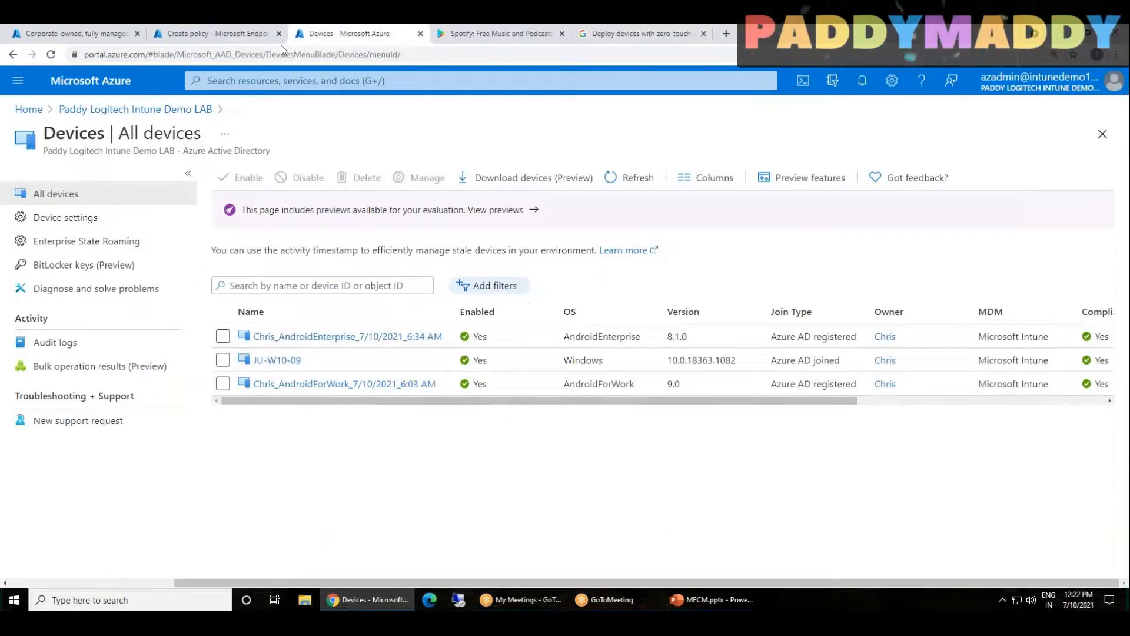
{"action": "left_click", "coordinate": [215, 34]}
{"action": "left_click", "coordinate": [76, 36]}
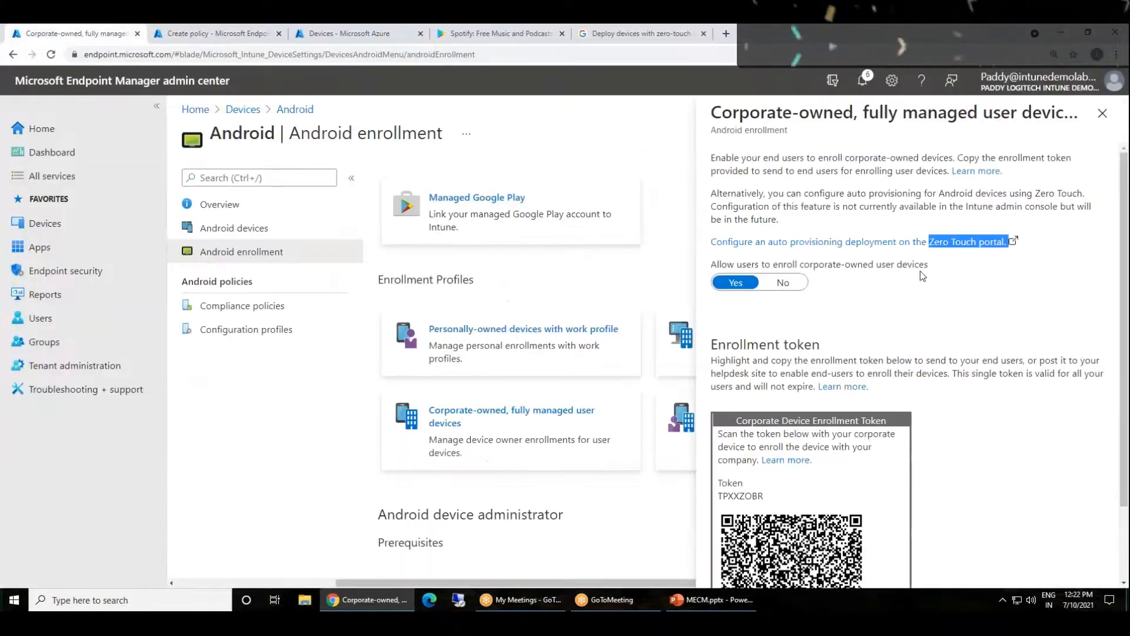
{"action": "left_click", "coordinate": [880, 210]}
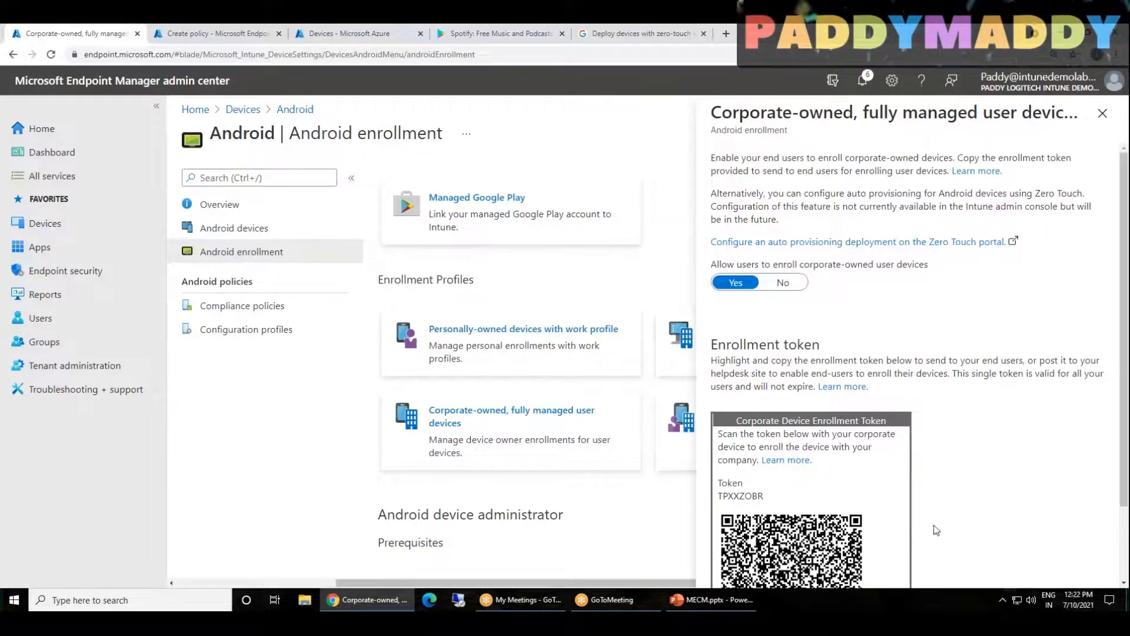
{"action": "scroll", "coordinate": [954, 400], "scroll_direction": "down", "scroll_amount": 2}
{"action": "scroll", "coordinate": [1001, 441], "scroll_direction": "up", "scroll_amount": 2}
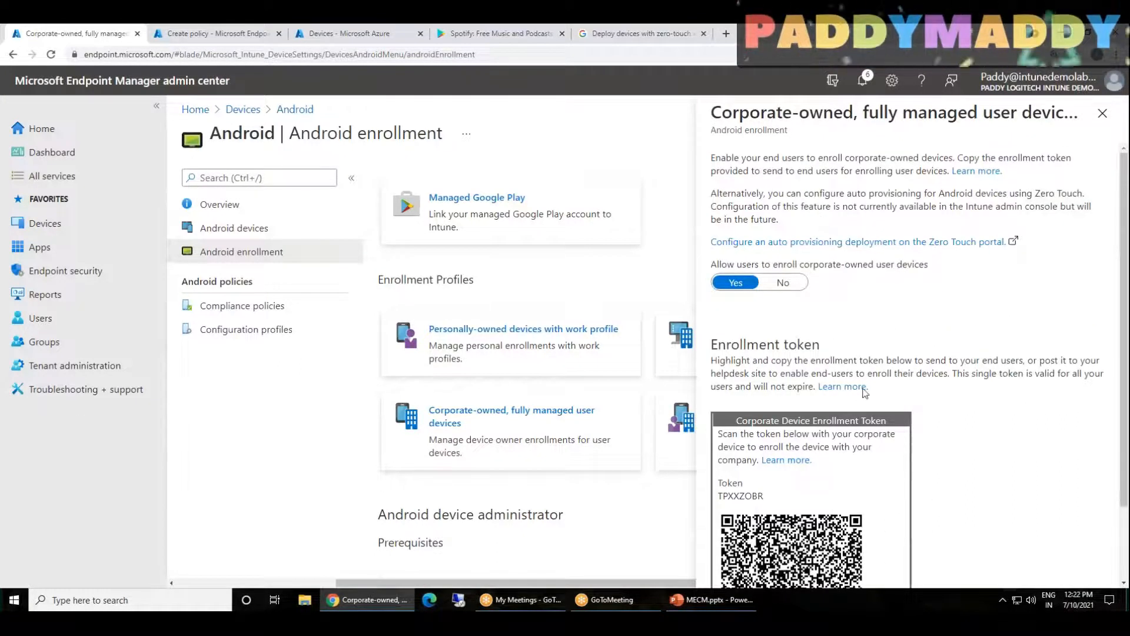
{"action": "scroll", "coordinate": [841, 457], "scroll_direction": "down", "scroll_amount": 2}
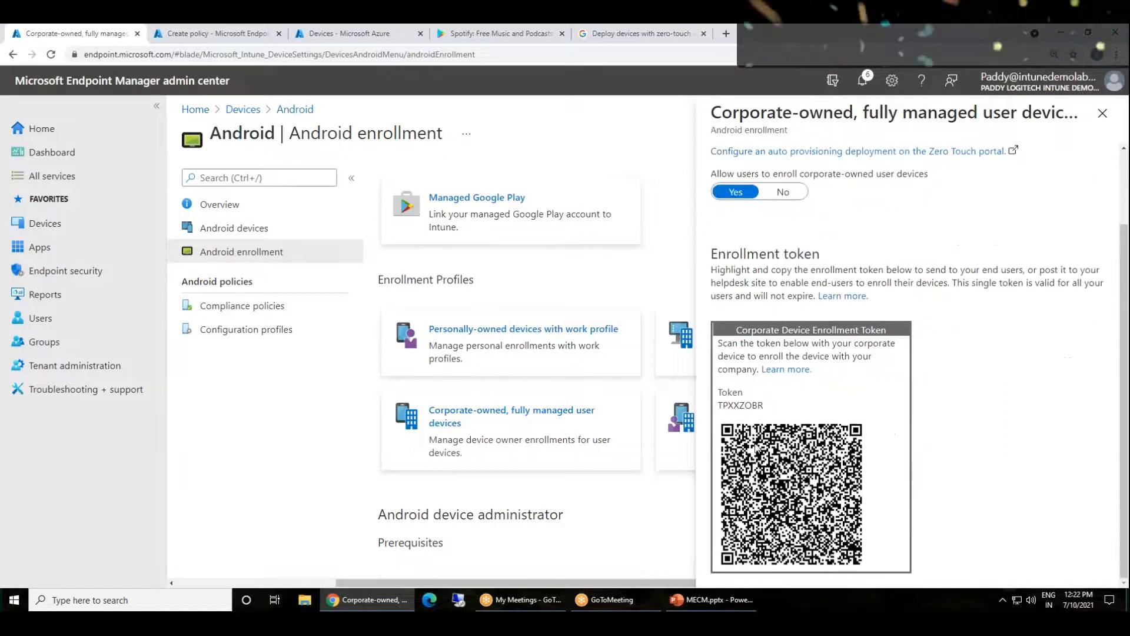
{"action": "scroll", "coordinate": [848, 265], "scroll_direction": "up", "scroll_amount": 2}
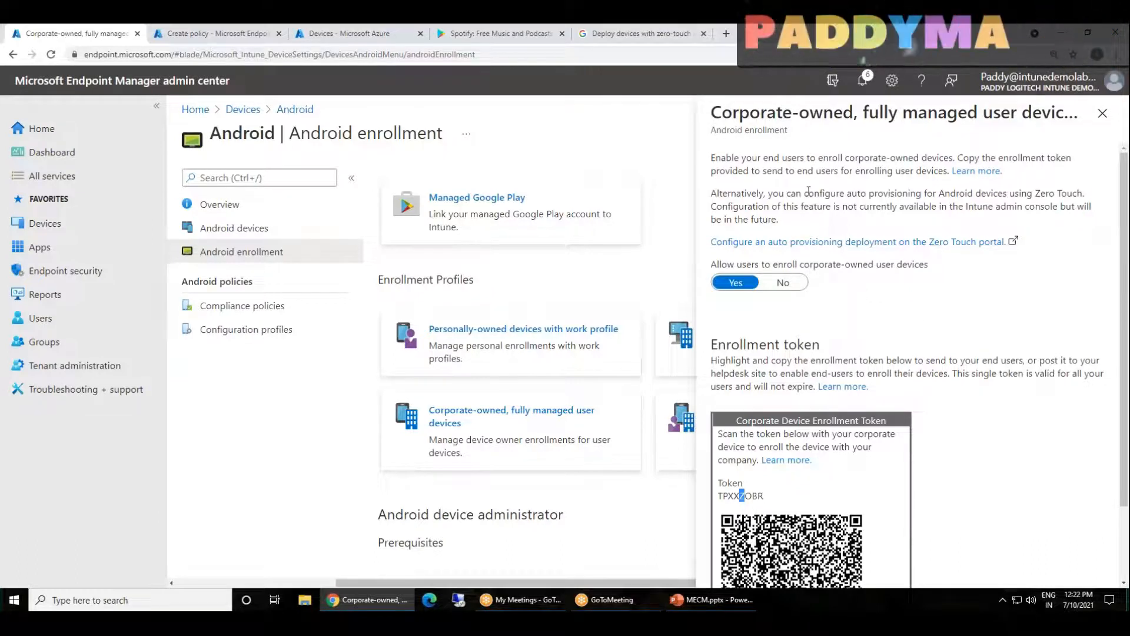
Examine the Zero Touch portal auto-provisioning option in the corporate-owned, fully managed user devices profile
{"action": "left_click_drag", "start_coordinate": [1028, 250], "coordinate": [708, 245]}
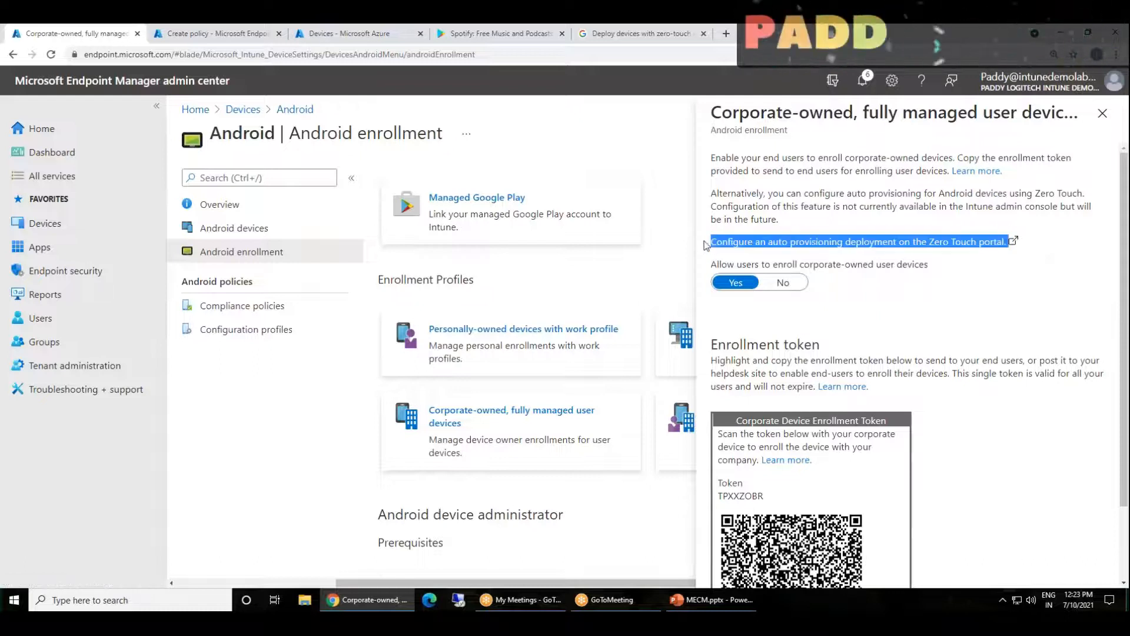
{"action": "left_click", "coordinate": [1057, 361]}
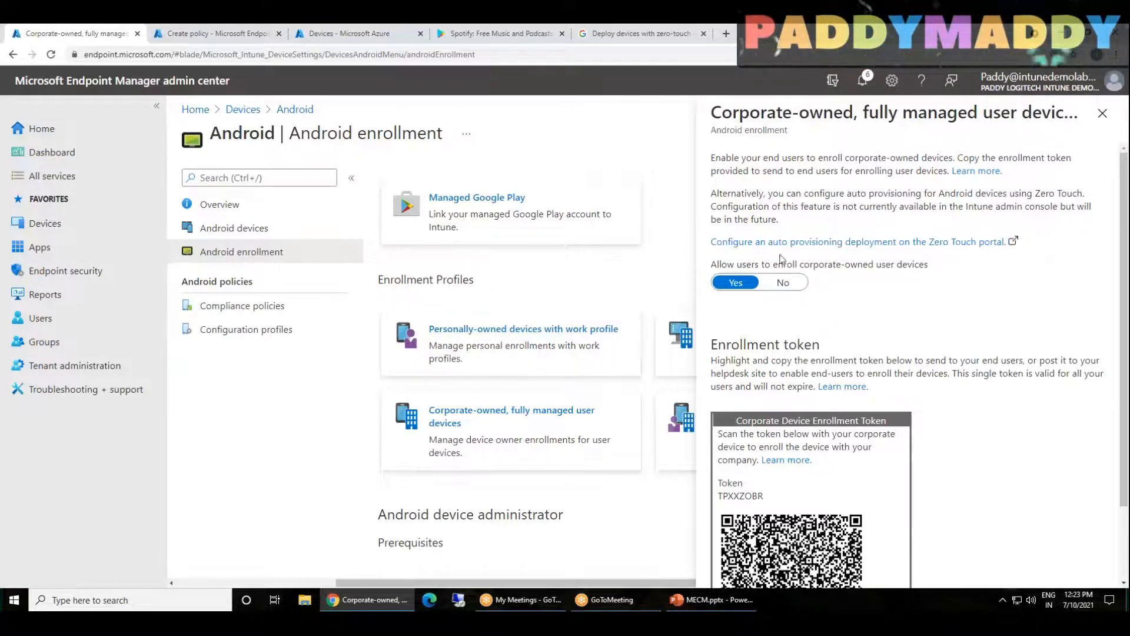
{"action": "left_click_drag", "start_coordinate": [1012, 246], "coordinate": [920, 242]}
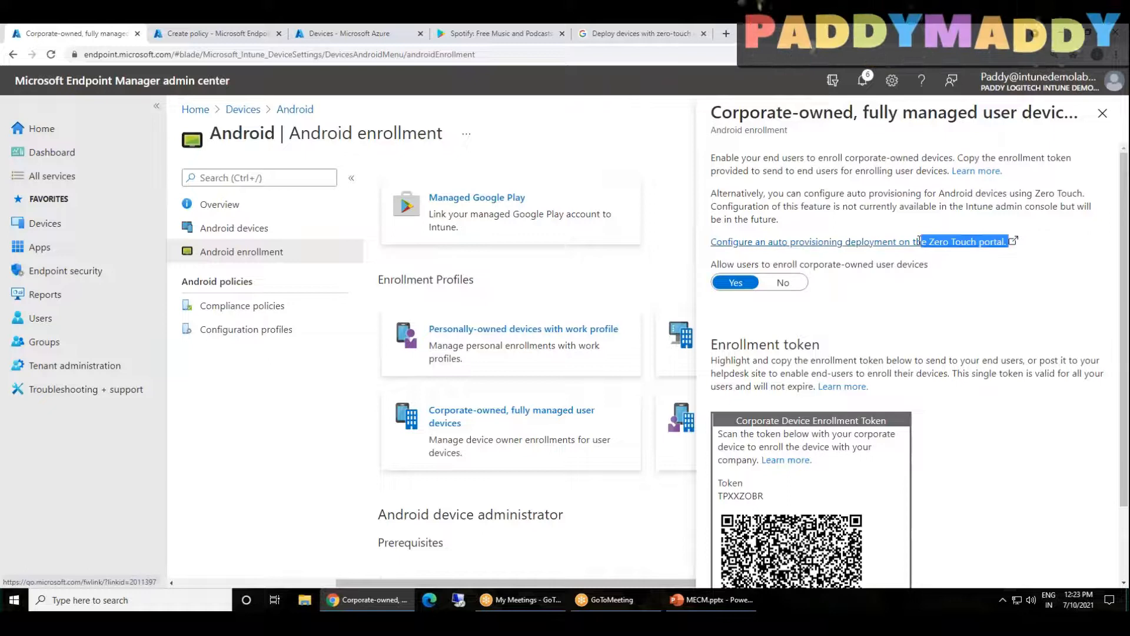
{"action": "left_click_drag", "start_coordinate": [1086, 246], "coordinate": [922, 234]}
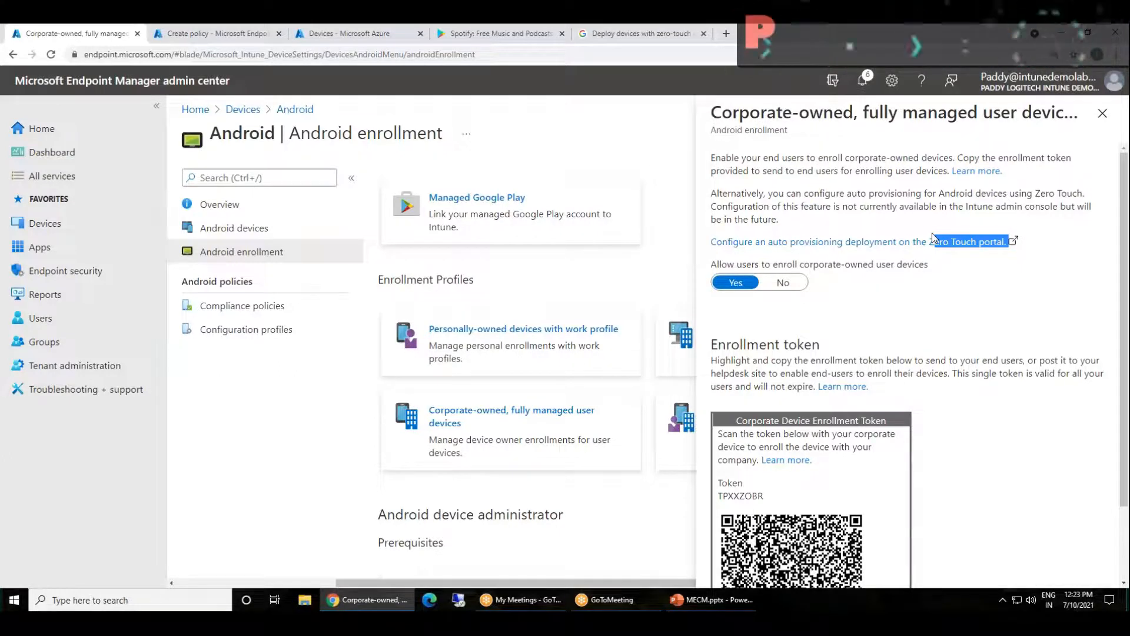
{"action": "left_click_drag", "start_coordinate": [933, 238], "coordinate": [922, 242]}
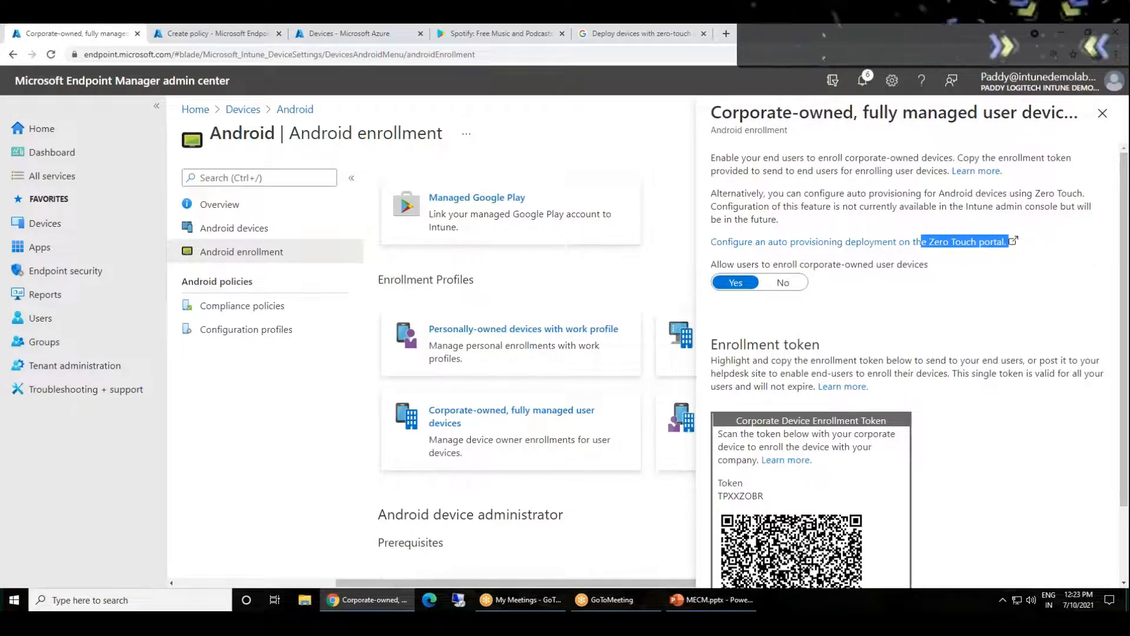
{"action": "left_click", "coordinate": [1023, 385]}
{"action": "left_click_drag", "start_coordinate": [761, 111], "coordinate": [1013, 139]}
{"action": "left_click", "coordinate": [870, 196]}
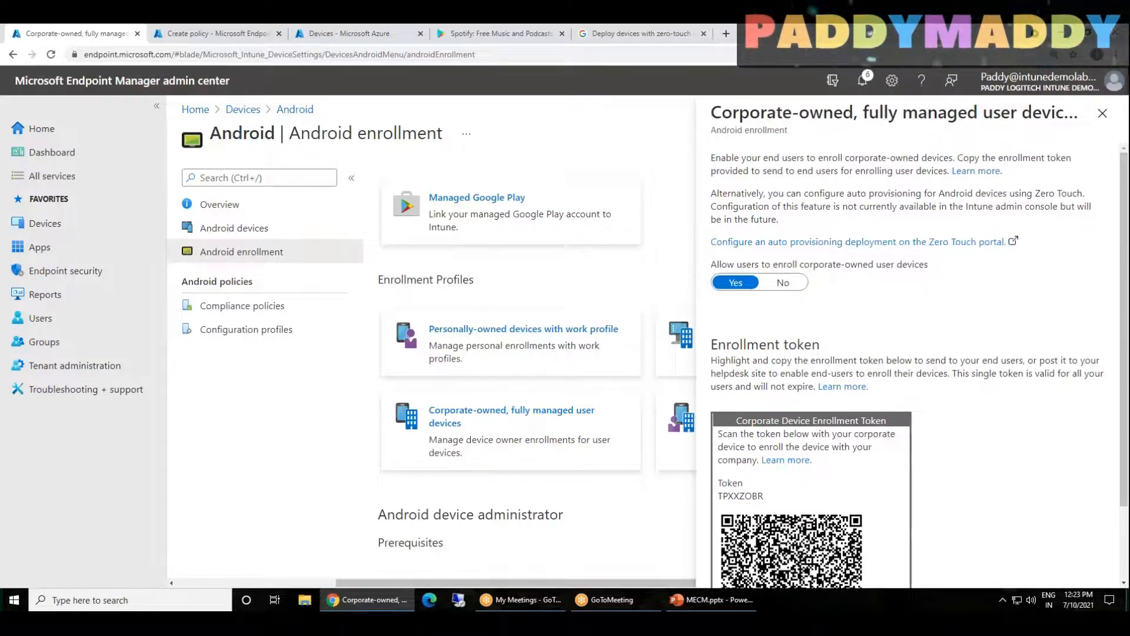
Open the Learn more article on fully managed Android enrollment and examine its technical requirements, setup steps and enrollment sections
{"action": "left_click", "coordinate": [984, 175]}
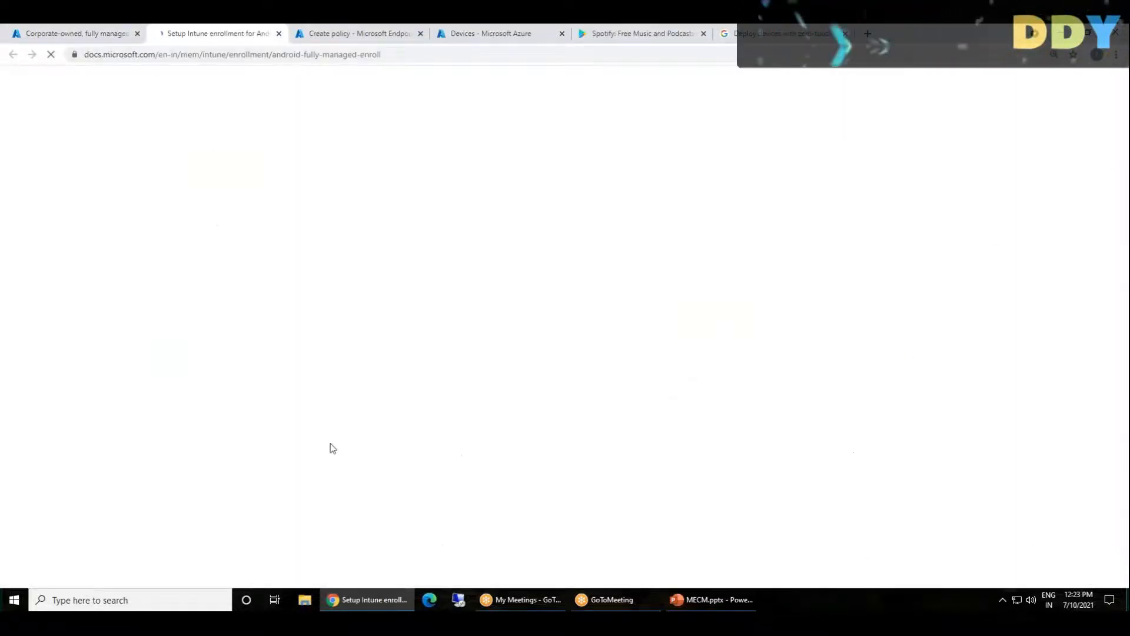
{"action": "scroll", "coordinate": [471, 474], "scroll_direction": "down", "scroll_amount": 2}
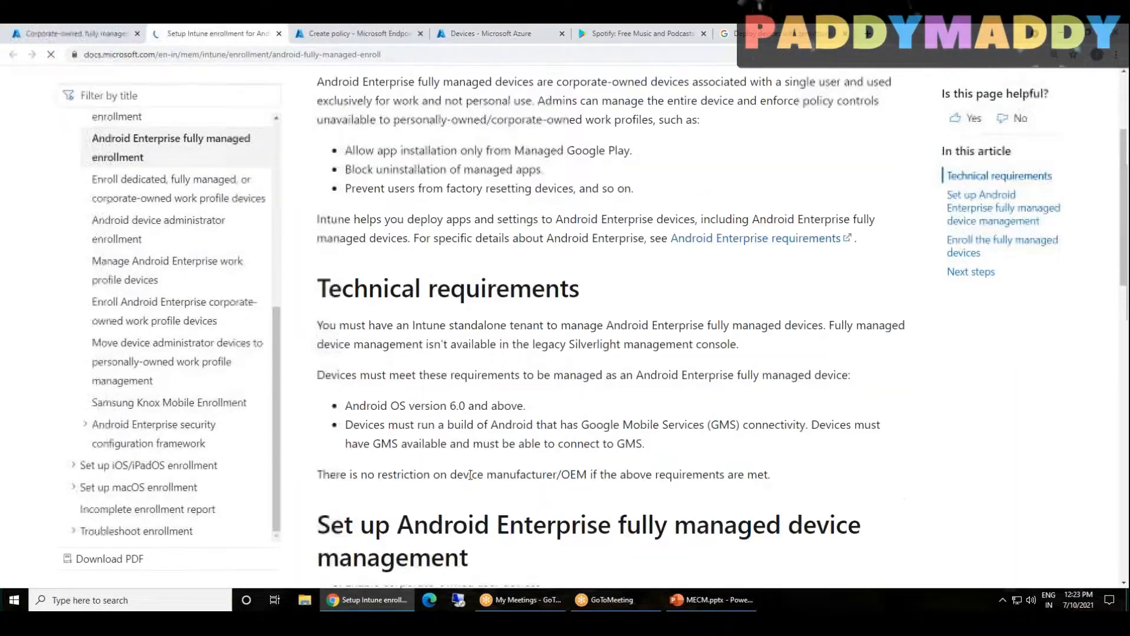
{"action": "scroll", "coordinate": [471, 474], "scroll_direction": "down", "scroll_amount": 3}
{"action": "scroll", "coordinate": [1012, 412], "scroll_direction": "down", "scroll_amount": 6}
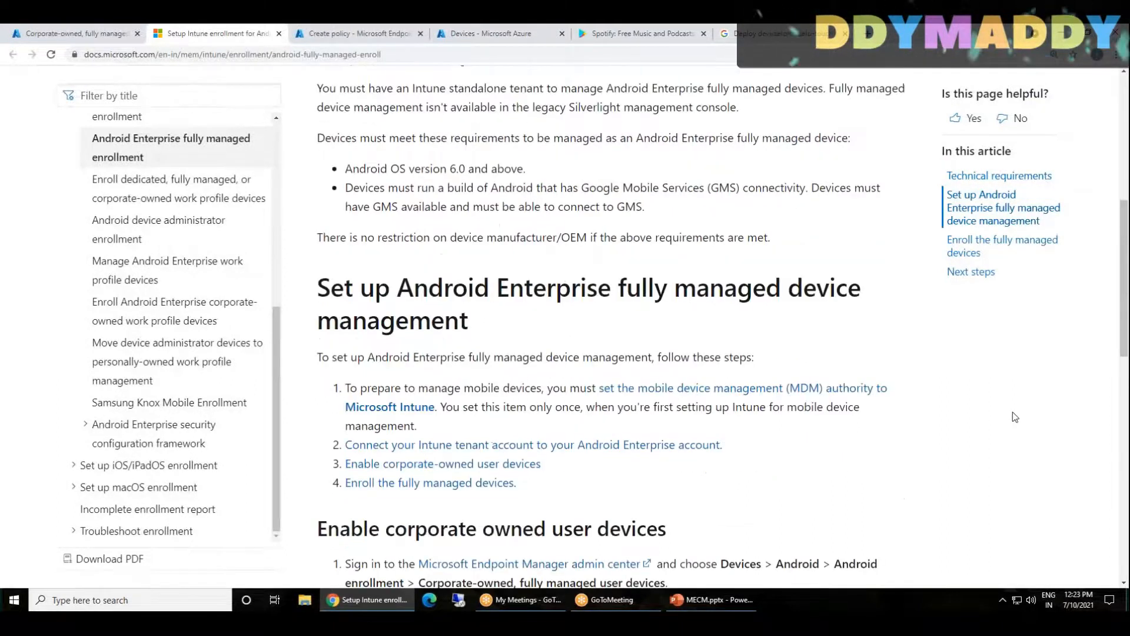
{"action": "scroll", "coordinate": [1018, 412], "scroll_direction": "down", "scroll_amount": 7}
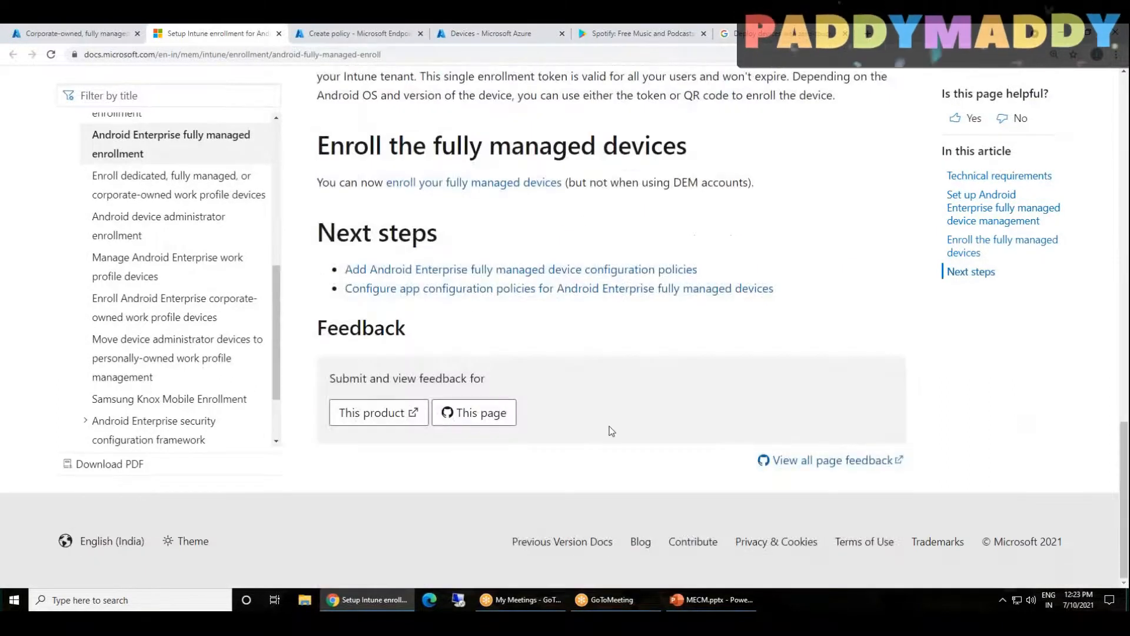
{"action": "scroll", "coordinate": [651, 442], "scroll_direction": "up", "scroll_amount": 3}
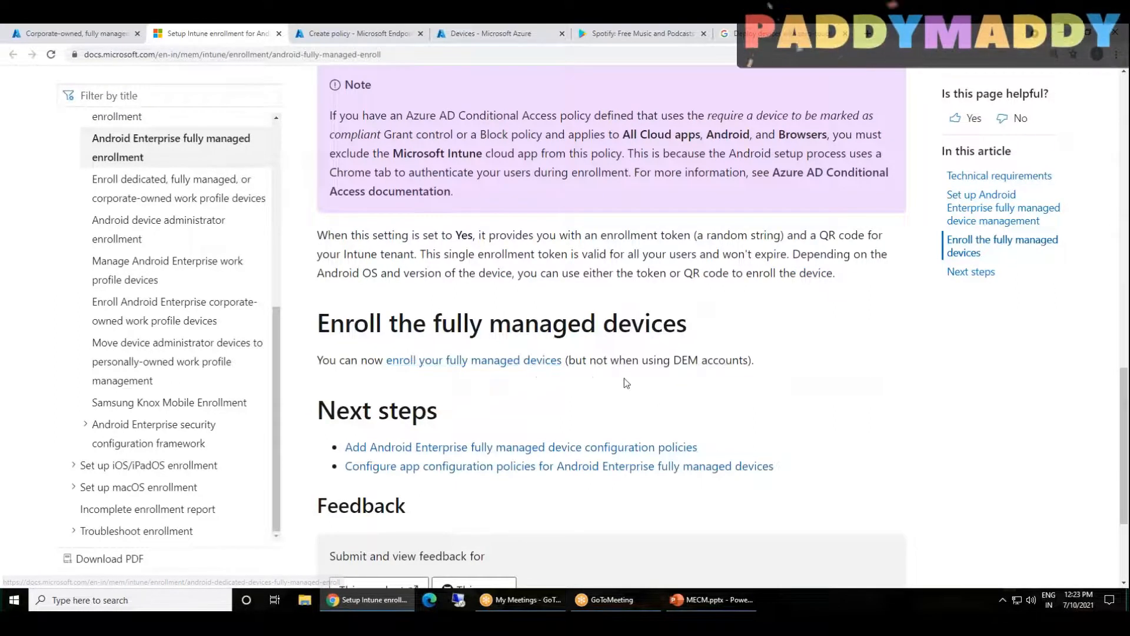
{"action": "scroll", "coordinate": [749, 354], "scroll_direction": "up", "scroll_amount": 7}
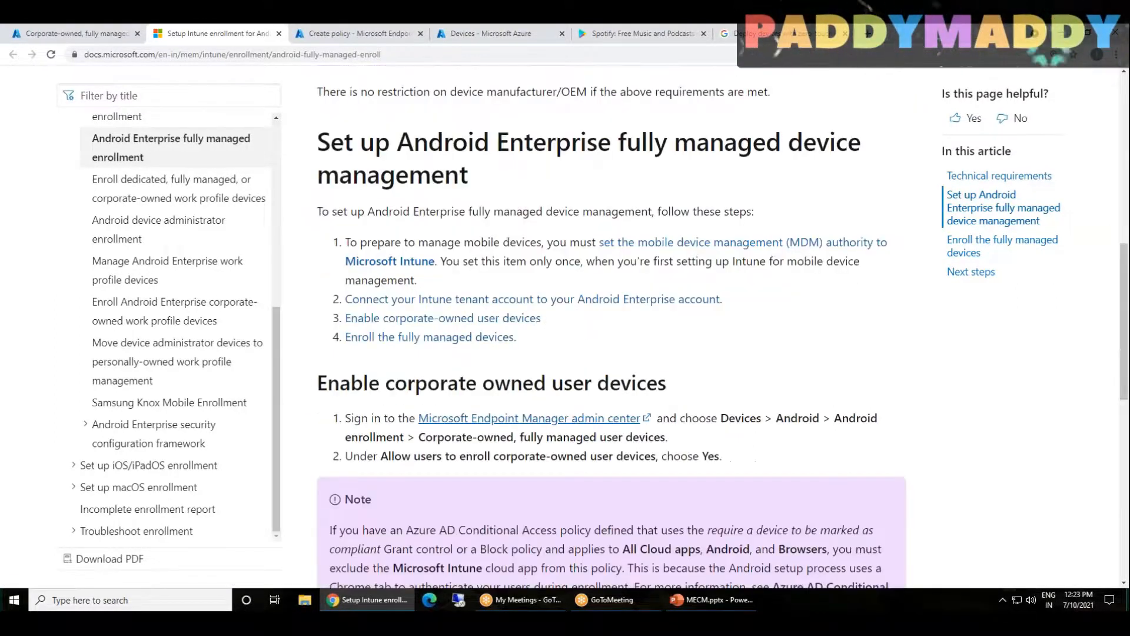
Return to the corporate-owned, fully managed user devices profile, review its enrollment token and QR code, and close the profile
{"action": "left_click", "coordinate": [83, 31]}
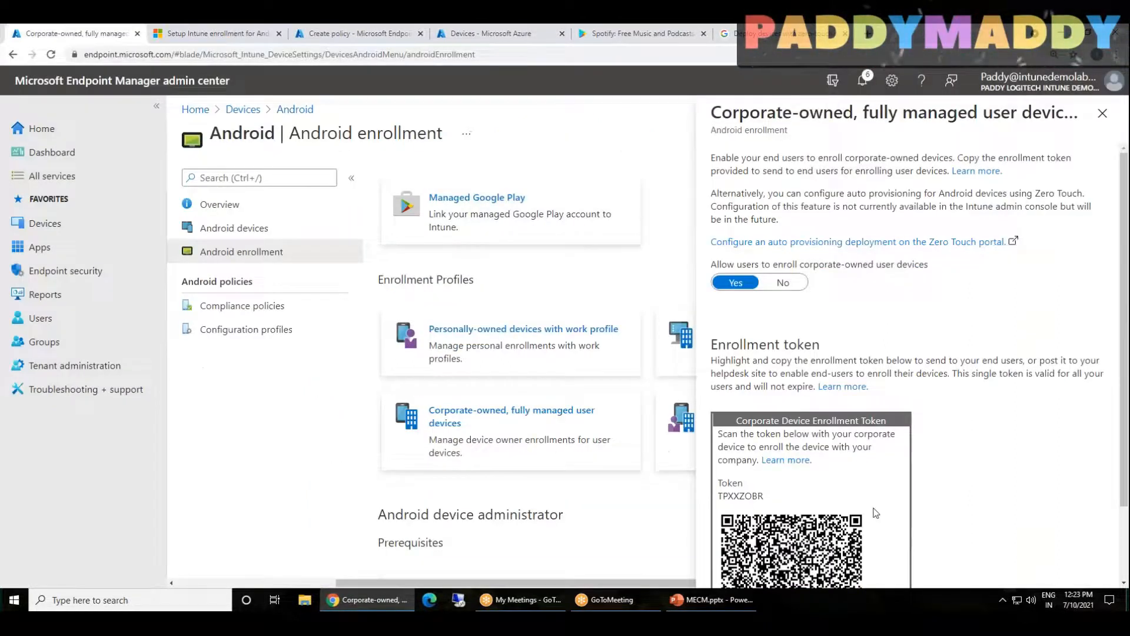
{"action": "scroll", "coordinate": [873, 509], "scroll_direction": "down", "scroll_amount": 2}
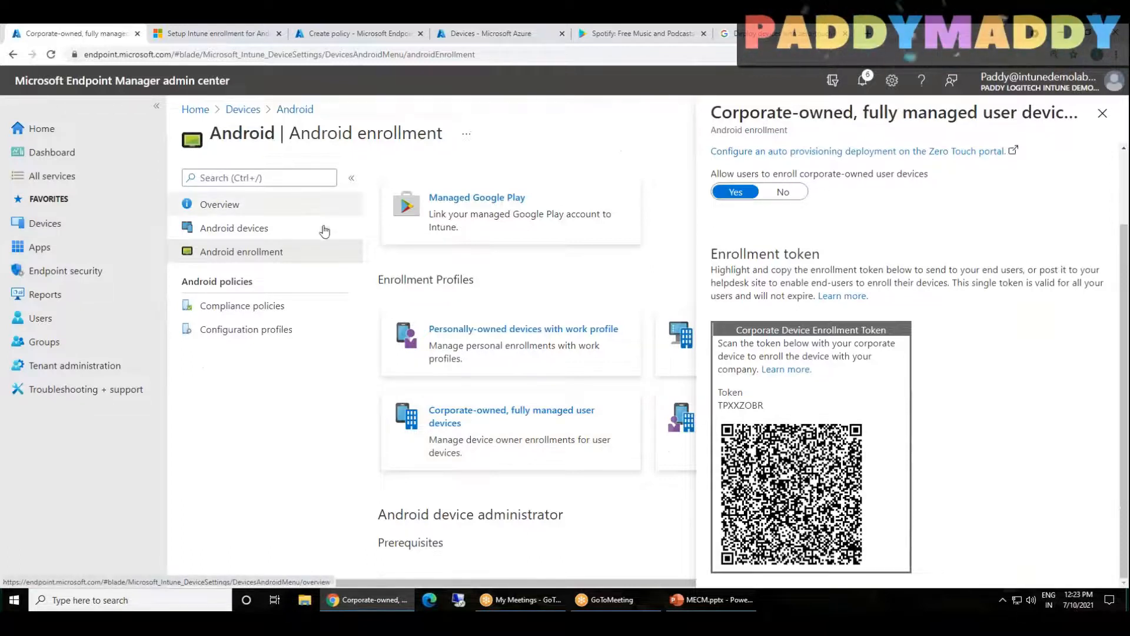
{"action": "left_click", "coordinate": [1102, 113]}
{"action": "scroll", "coordinate": [522, 294], "scroll_direction": "up", "scroll_amount": 1}
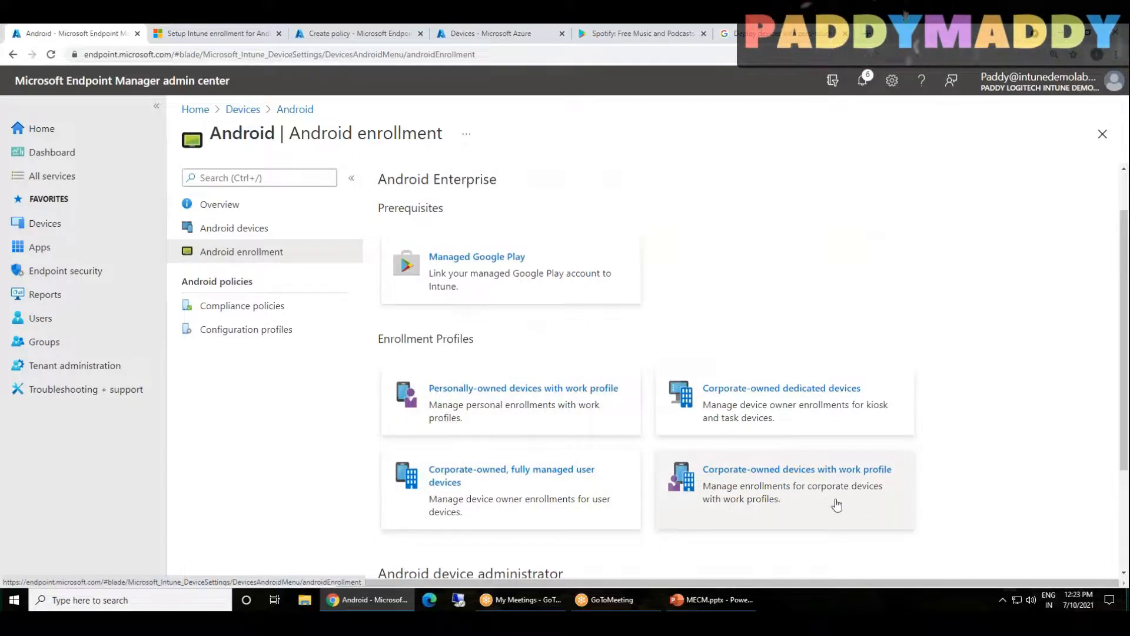
{"action": "left_click", "coordinate": [531, 493]}
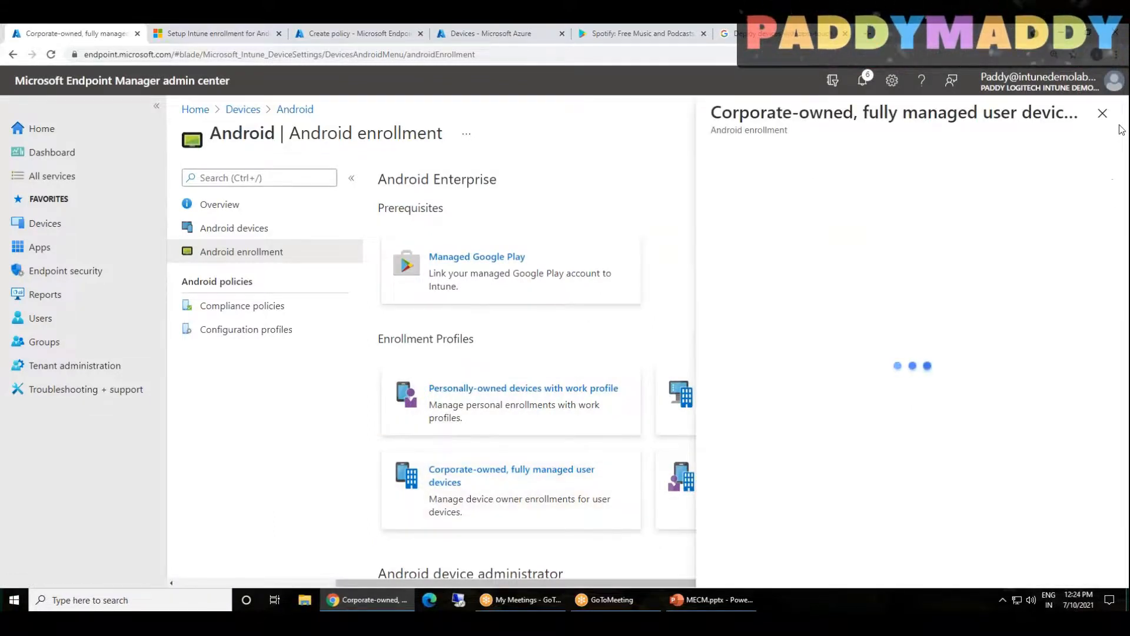
{"action": "left_click", "coordinate": [1103, 113]}
Review the Android compliance policies and configuration profiles, and return to the Android overview
{"action": "left_click", "coordinate": [245, 306]}
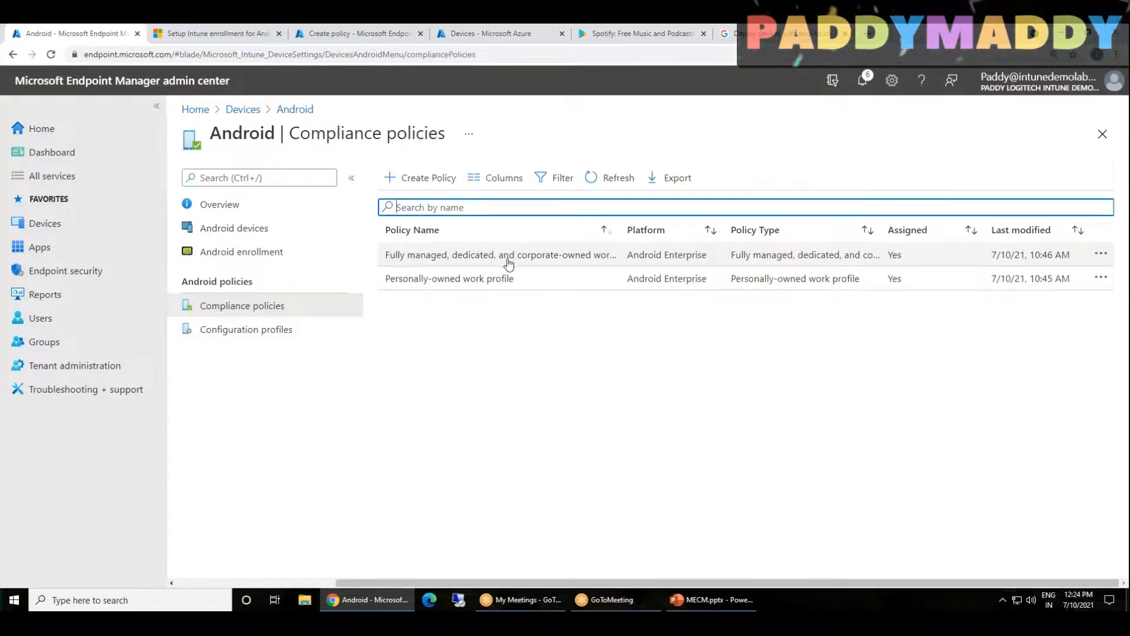
{"action": "left_click", "coordinate": [268, 330]}
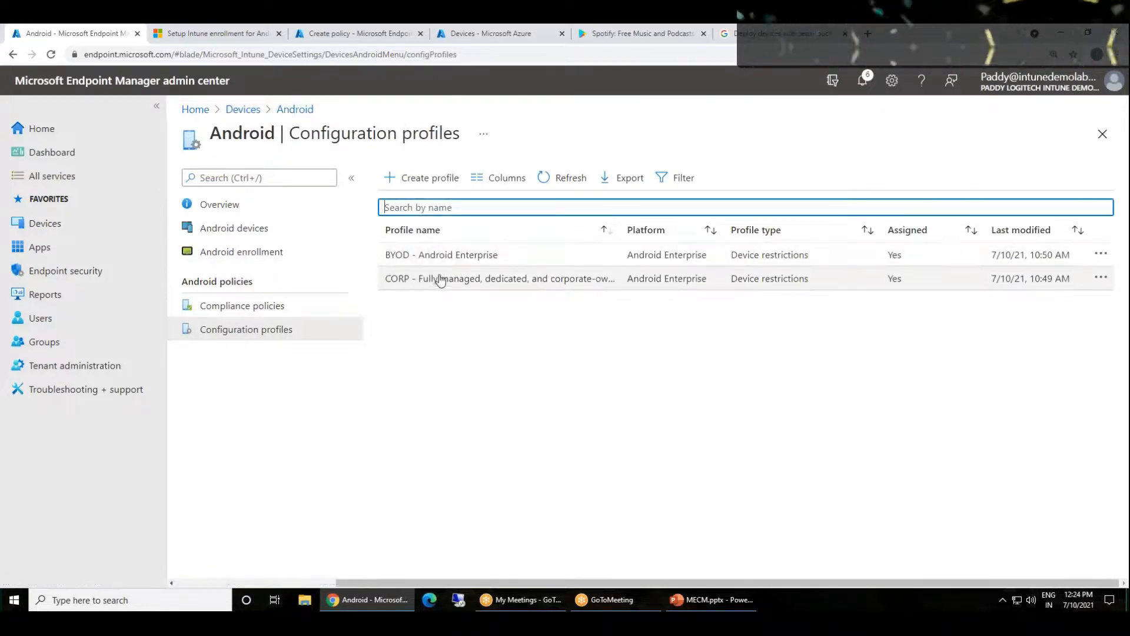
{"action": "left_click", "coordinate": [295, 109]}
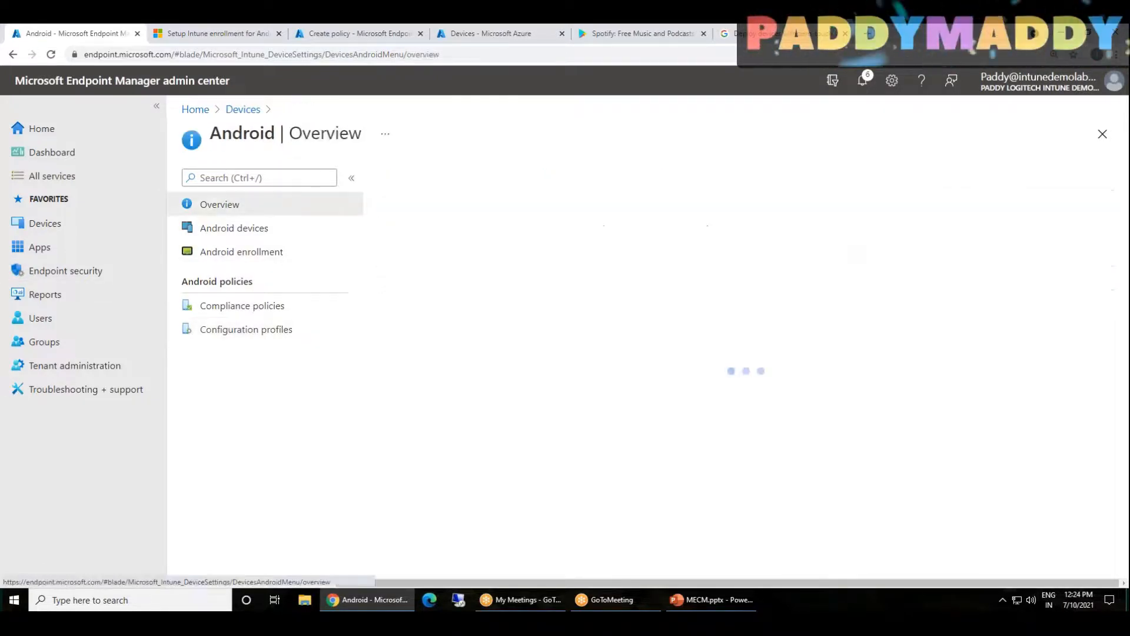
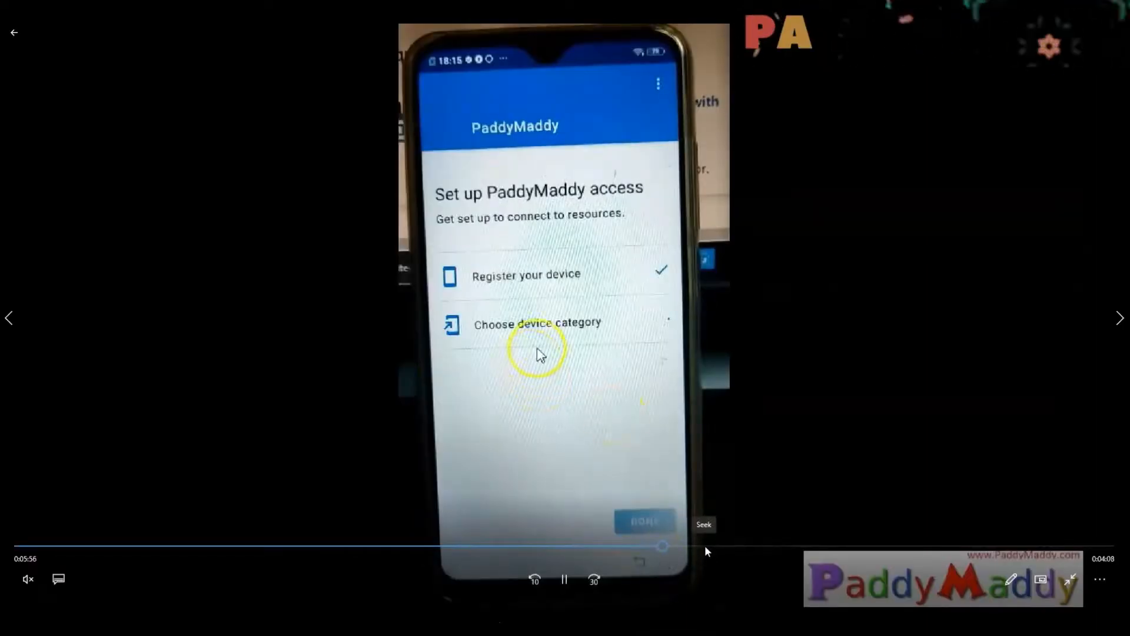
Skim the QR code enrollment video from device registration through the completed work phone setup to the home screen, pausing at key moments
{"action": "left_click", "coordinate": [707, 546]}
{"action": "left_click", "coordinate": [746, 545]}
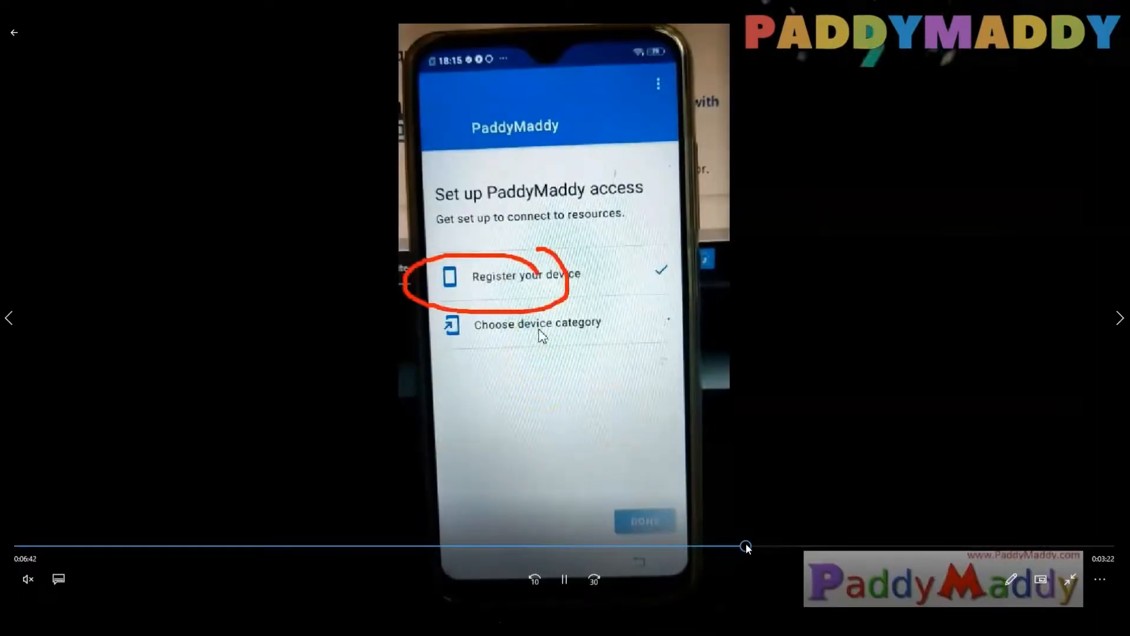
{"action": "left_click", "coordinate": [789, 546]}
{"action": "left_click", "coordinate": [827, 546]}
{"action": "left_click", "coordinate": [798, 546]}
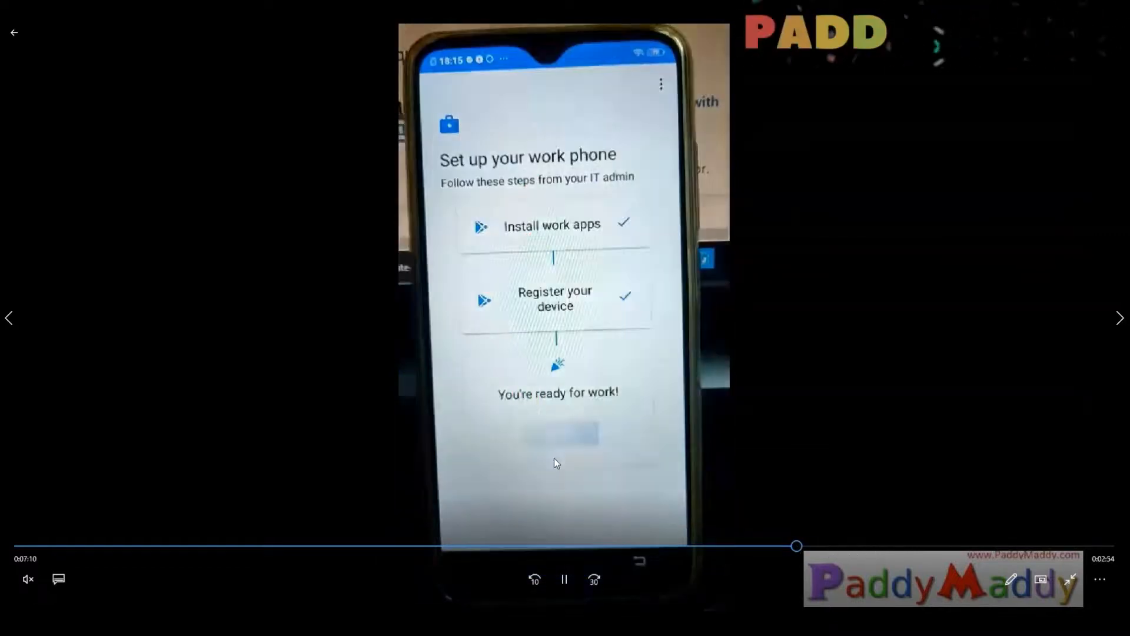
{"action": "left_click", "coordinate": [785, 546]}
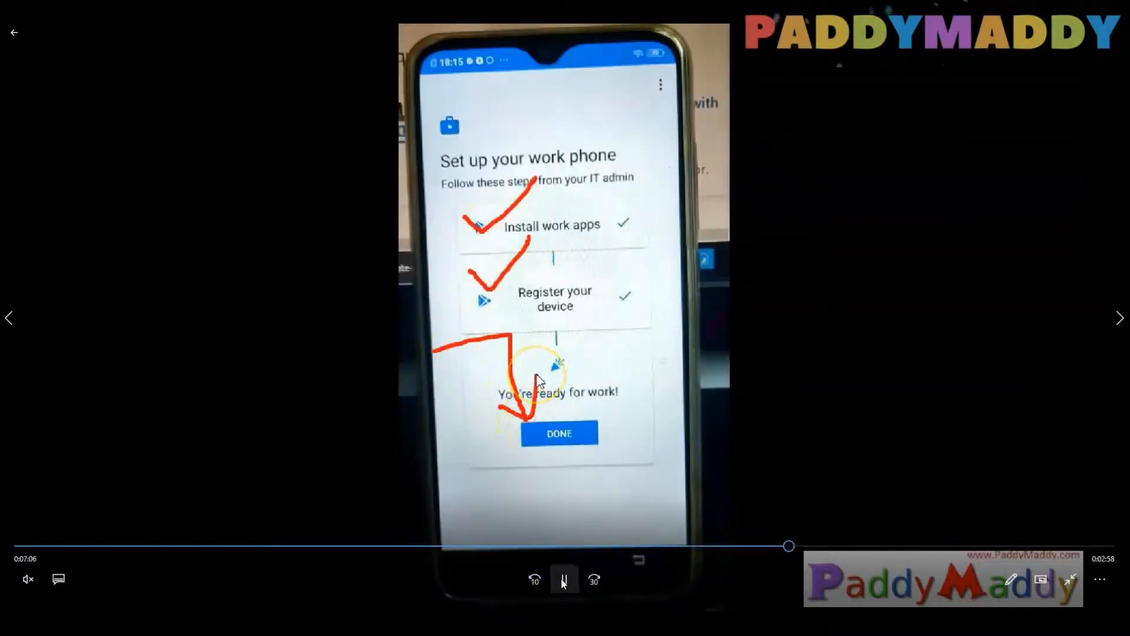
{"action": "left_click", "coordinate": [564, 581]}
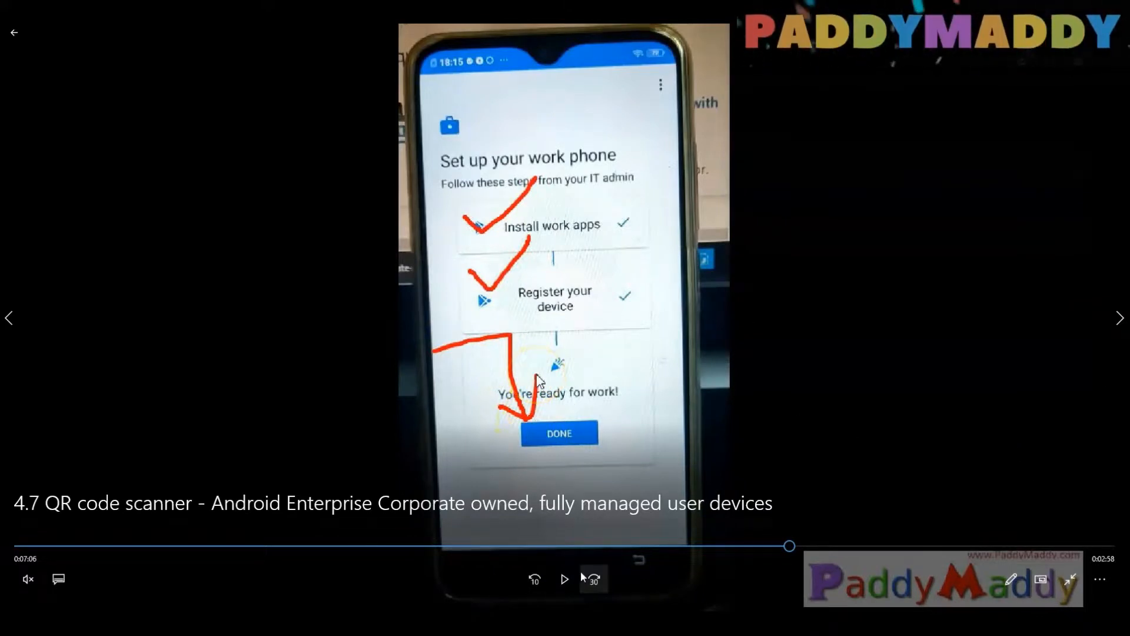
{"action": "left_click", "coordinate": [562, 578]}
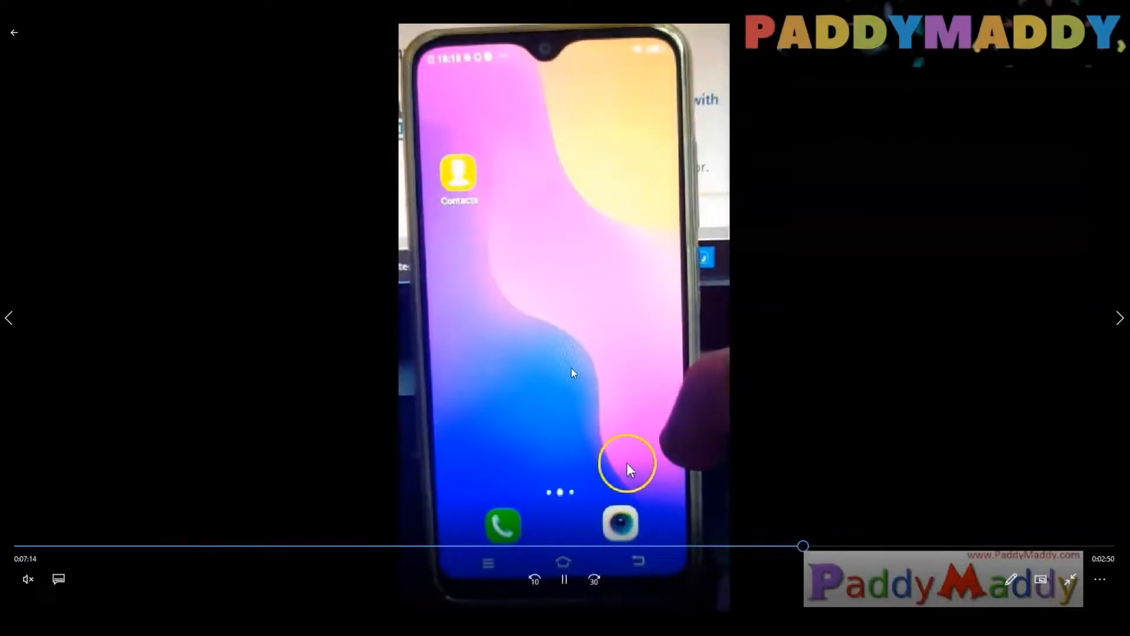
{"action": "left_click", "coordinate": [576, 576]}
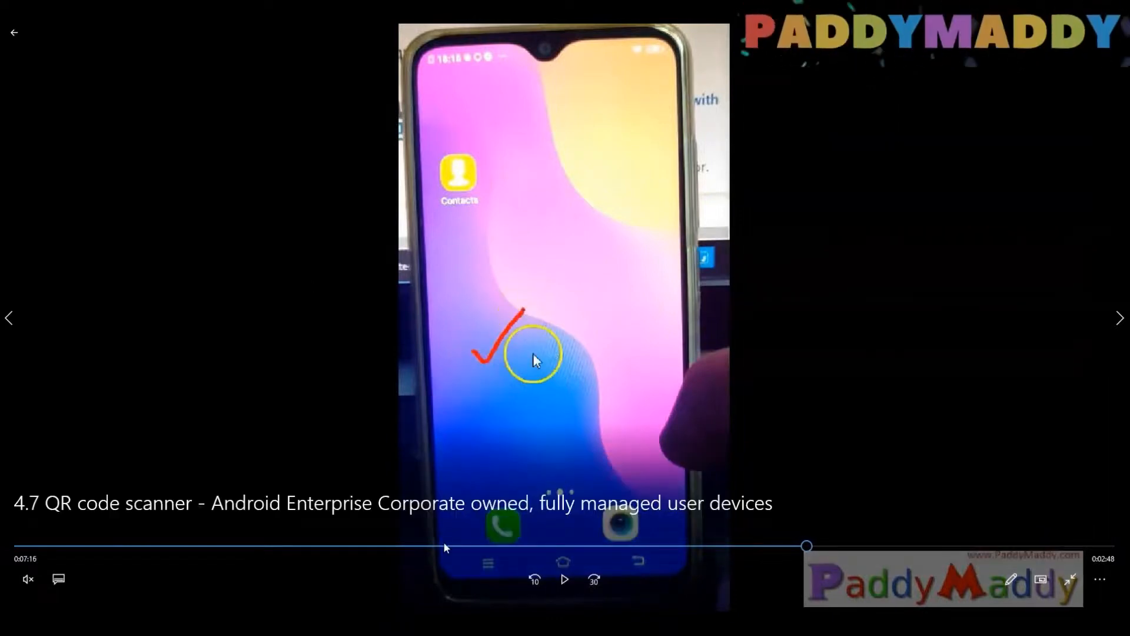
{"action": "left_click", "coordinate": [570, 582]}
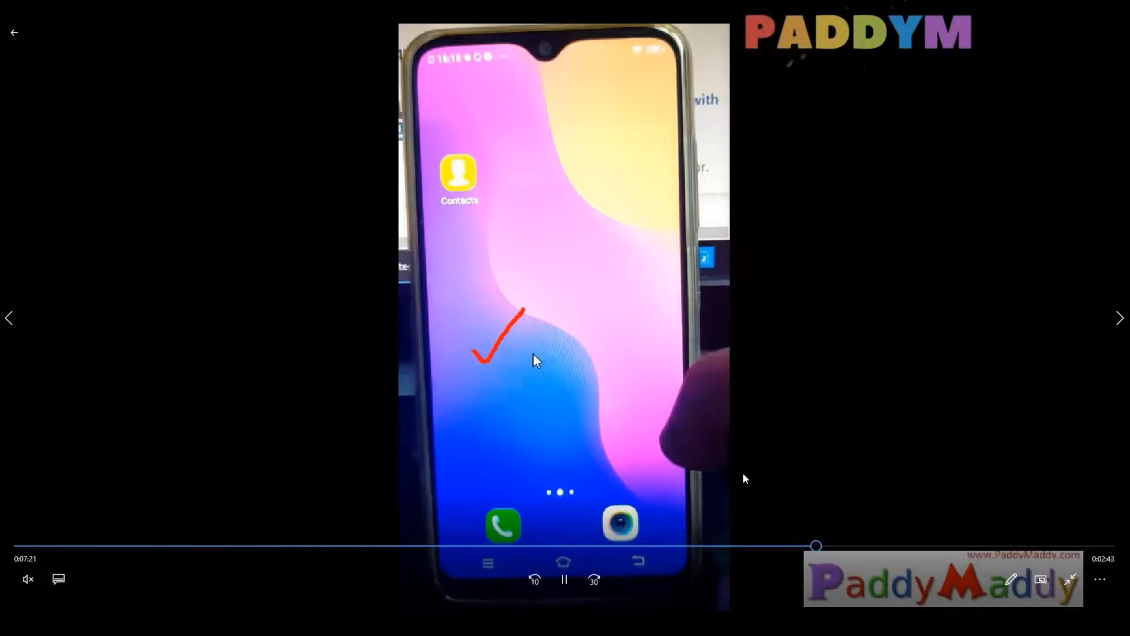
Skim the rest of the enrollment video, covering the notifications of admin-deleted apps and the Intune Company Portal store page
{"action": "left_click_drag", "start_coordinate": [832, 549], "coordinate": [872, 548]}
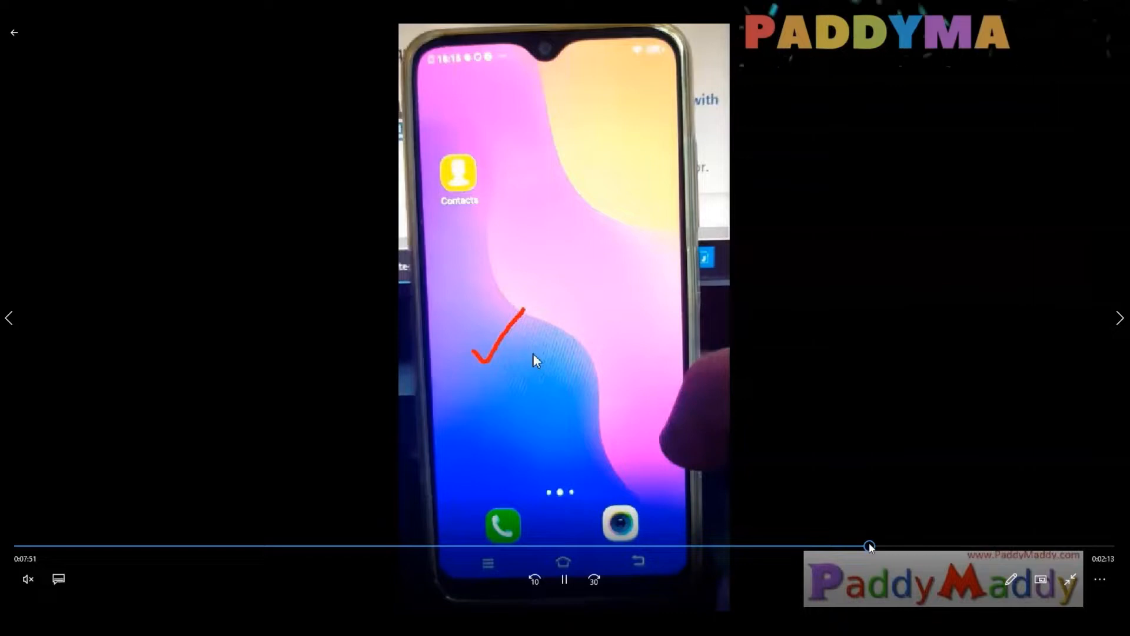
{"action": "left_click", "coordinate": [904, 548]}
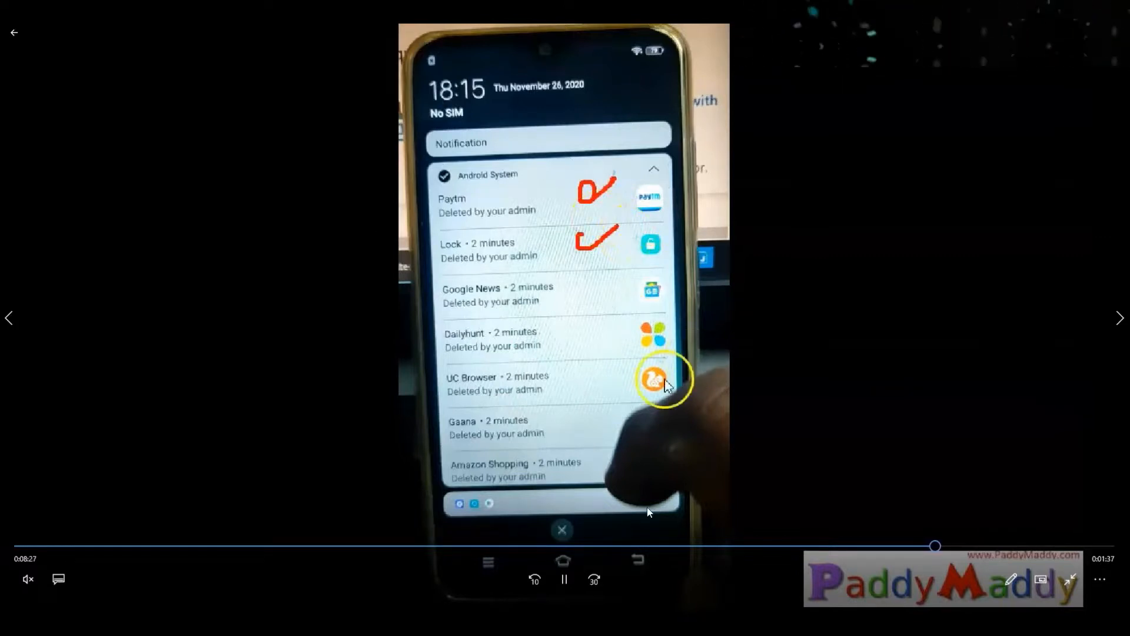
{"action": "left_click", "coordinate": [957, 548]}
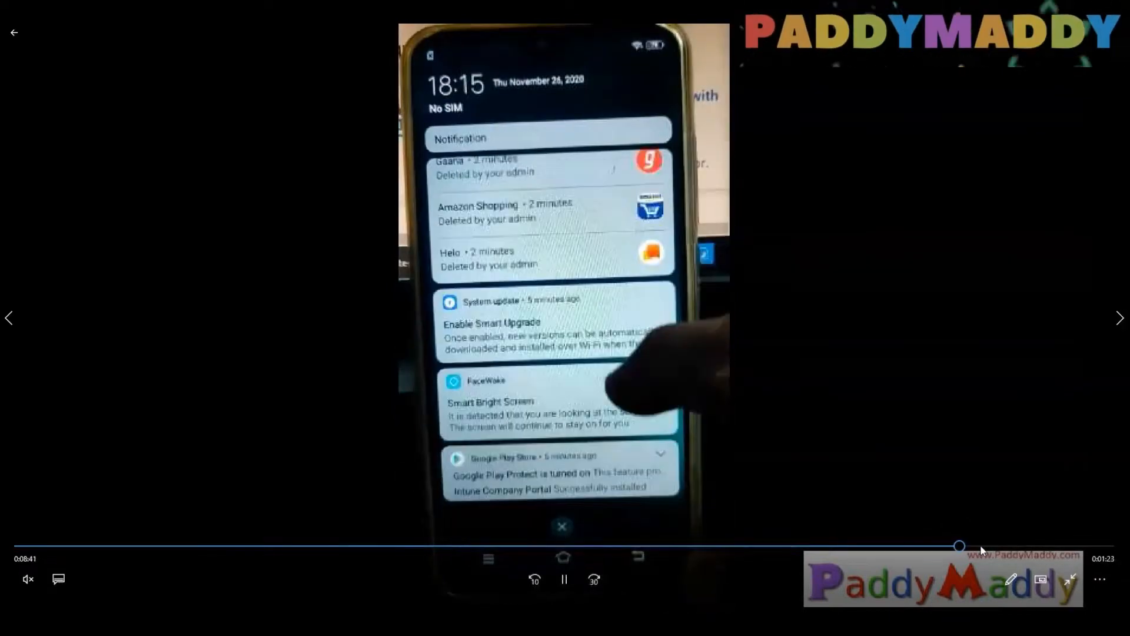
{"action": "left_click", "coordinate": [989, 547]}
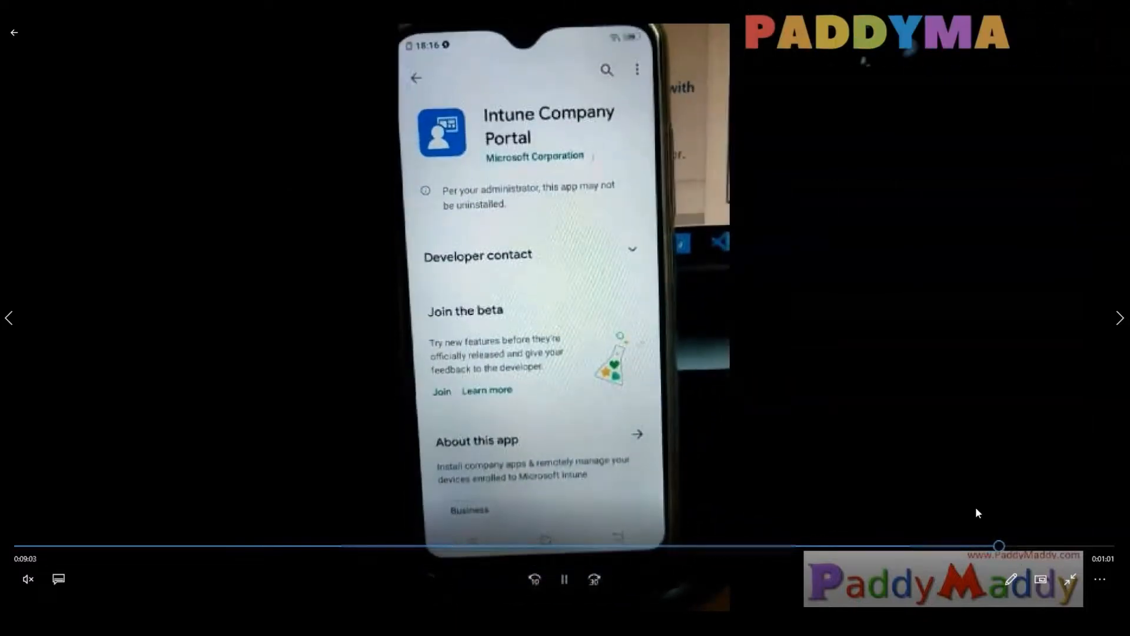
{"action": "left_click", "coordinate": [1022, 544]}
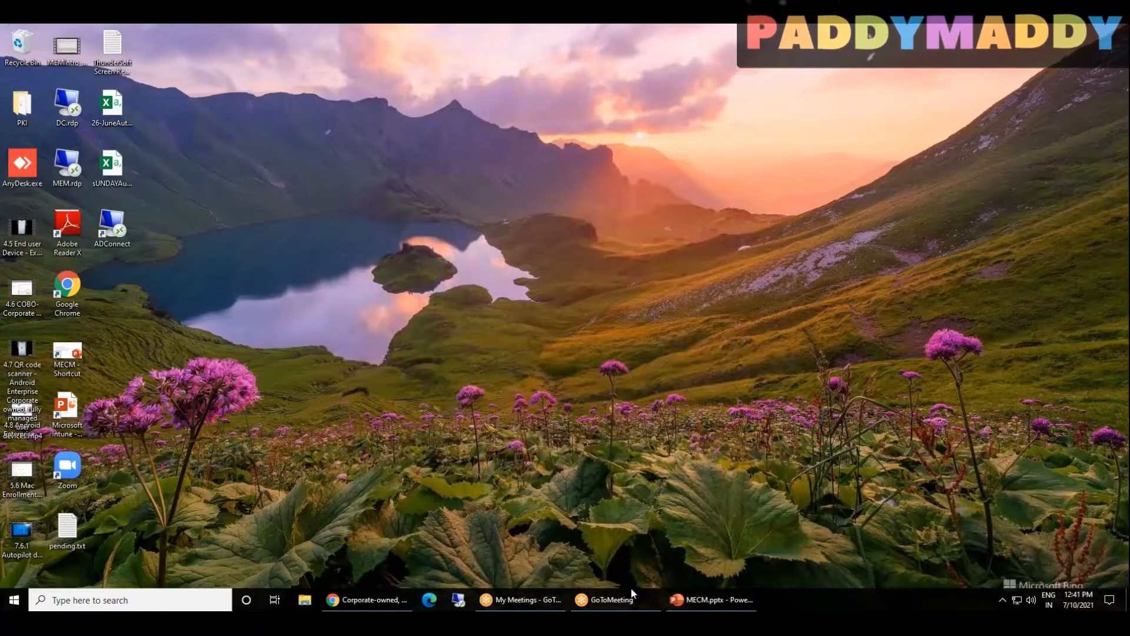
Switch to the Endpoint Manager admin center in Chrome and review the device categories, noting the Sales Team category
{"action": "left_click", "coordinate": [372, 600]}
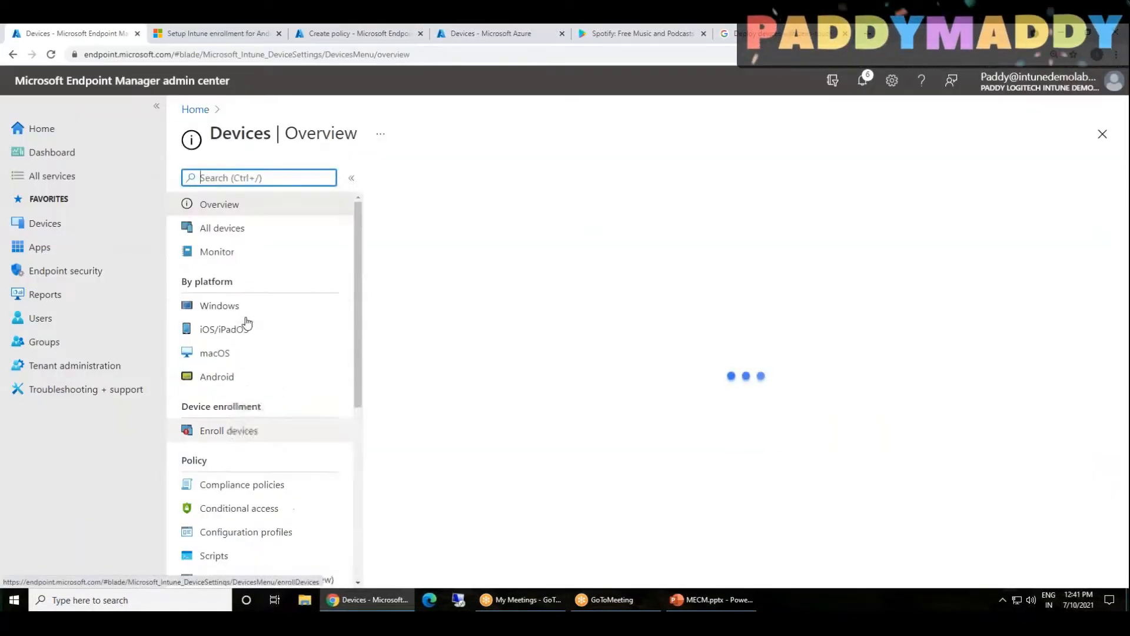
{"action": "scroll", "coordinate": [295, 328], "scroll_direction": "down", "scroll_amount": 5}
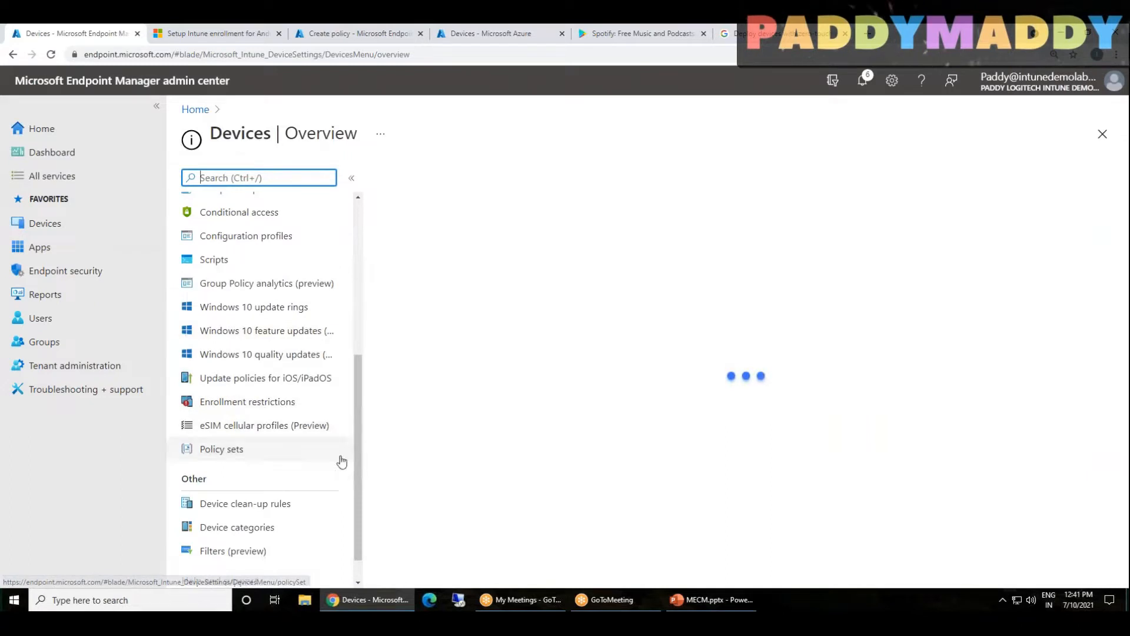
{"action": "left_click", "coordinate": [244, 527]}
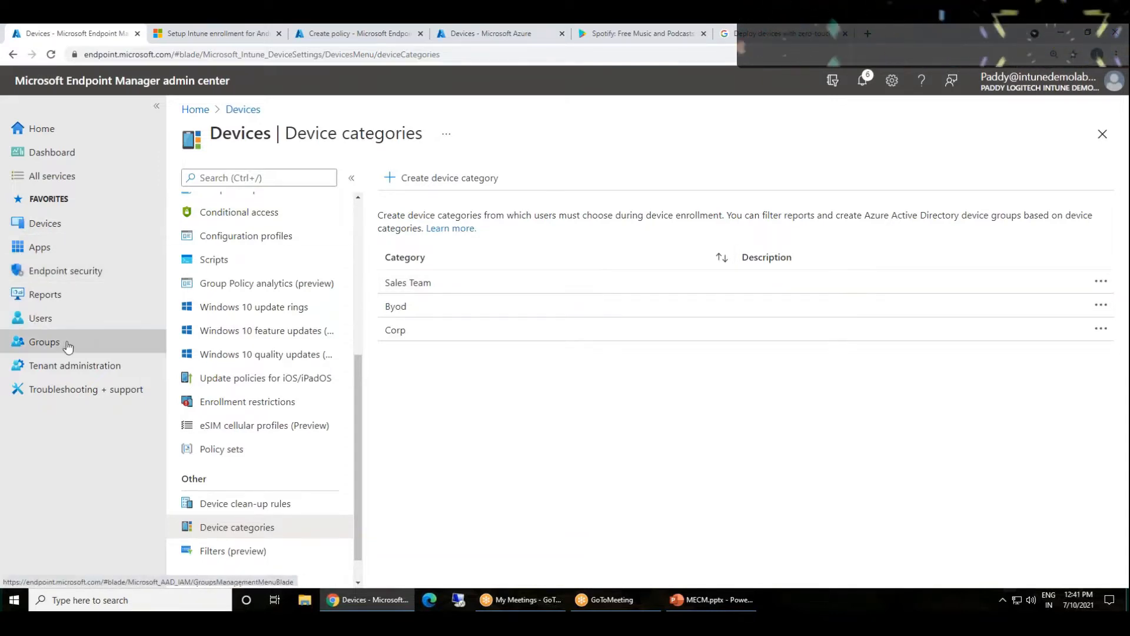
{"action": "left_click_drag", "start_coordinate": [380, 293], "coordinate": [444, 292]}
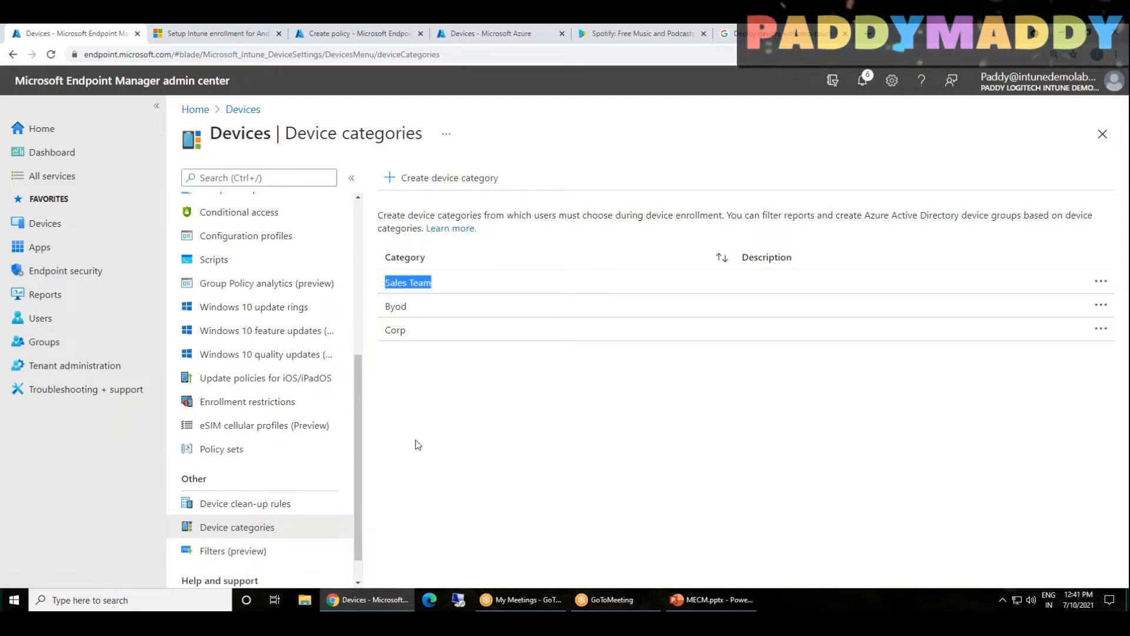
Open the corporate-owned dedicated devices profiles from the Android enrollment options
{"action": "left_click", "coordinate": [59, 225]}
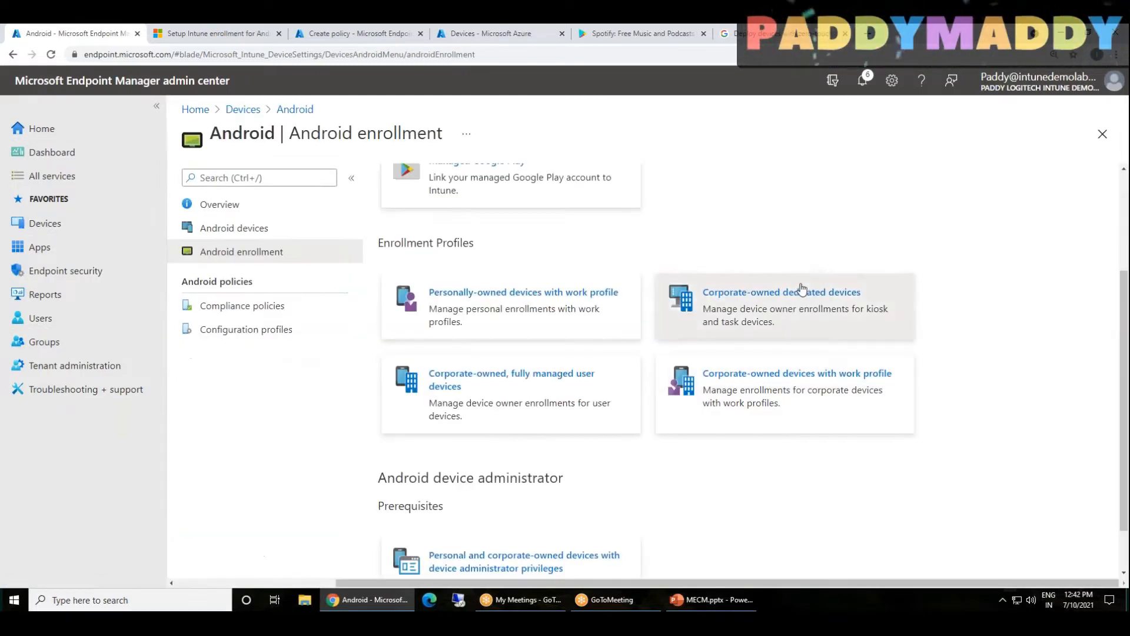
{"action": "left_click_drag", "start_coordinate": [804, 289], "coordinate": [1115, 221]}
{"action": "left_click", "coordinate": [1017, 334]}
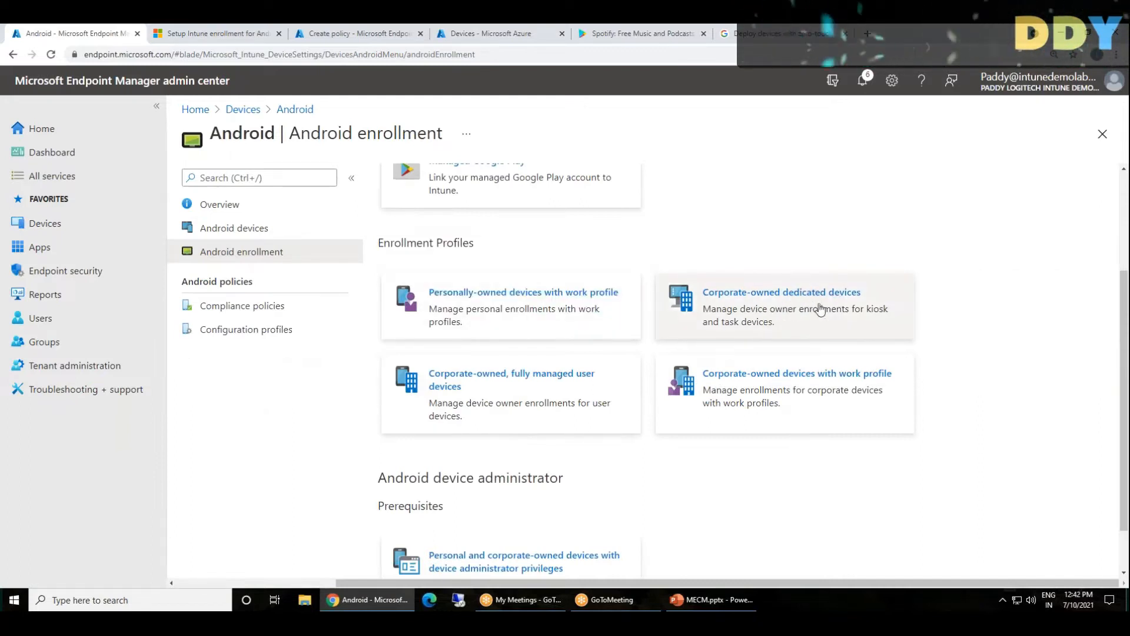
{"action": "left_click", "coordinate": [777, 324]}
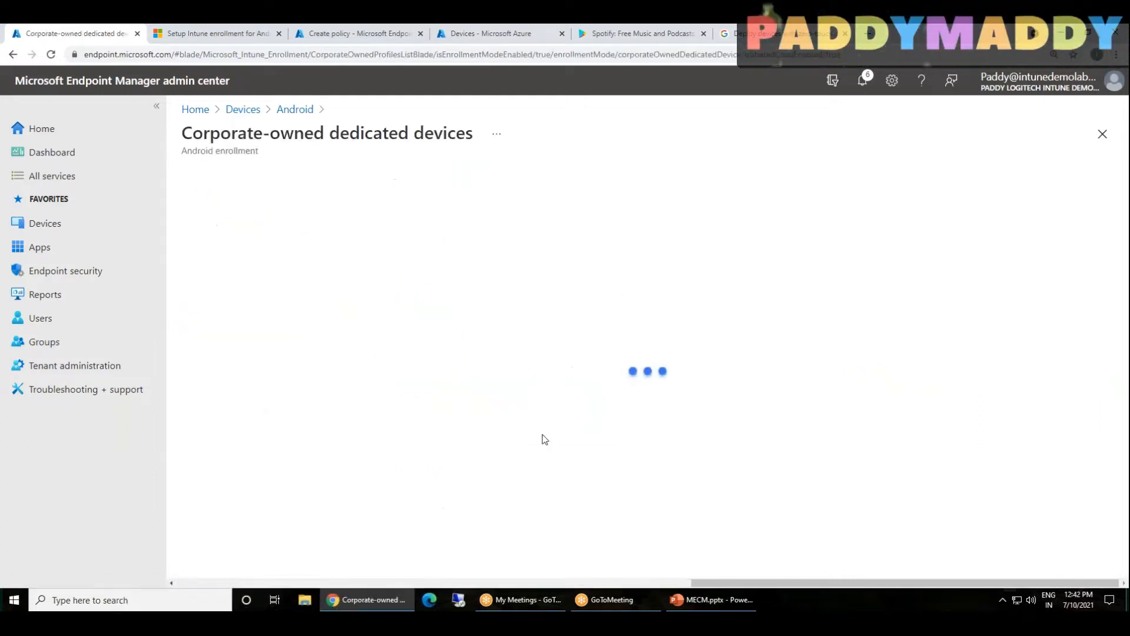
Create an enrollment profile named Dedicated with the token type Corporate-owned dedicated device (default)
{"action": "left_click", "coordinate": [227, 178]}
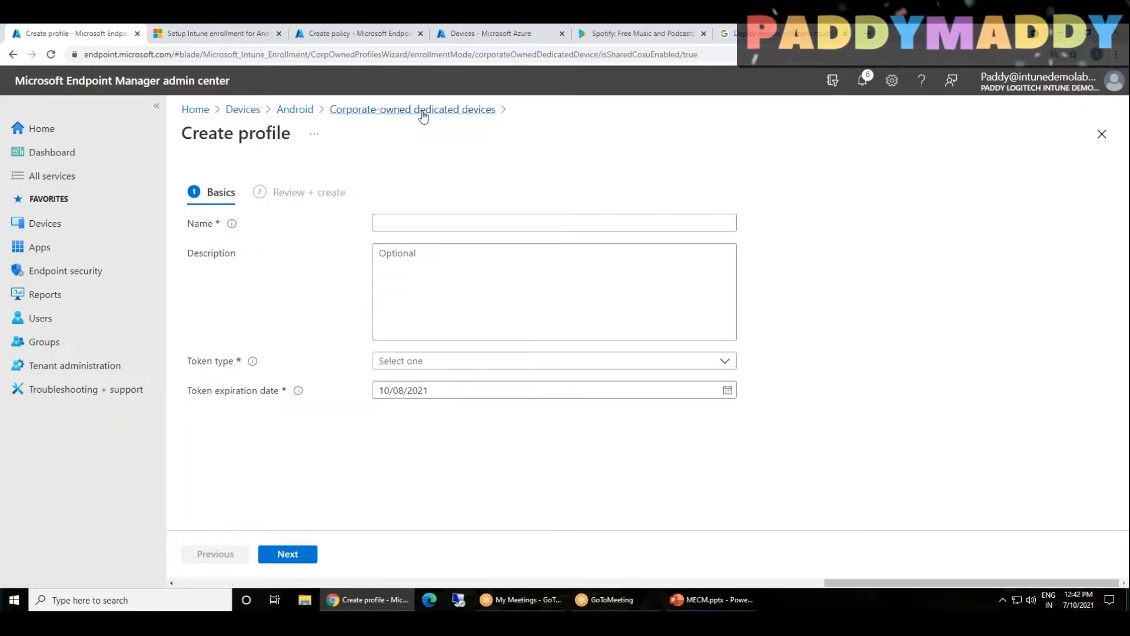
{"action": "left_click", "coordinate": [392, 222]}
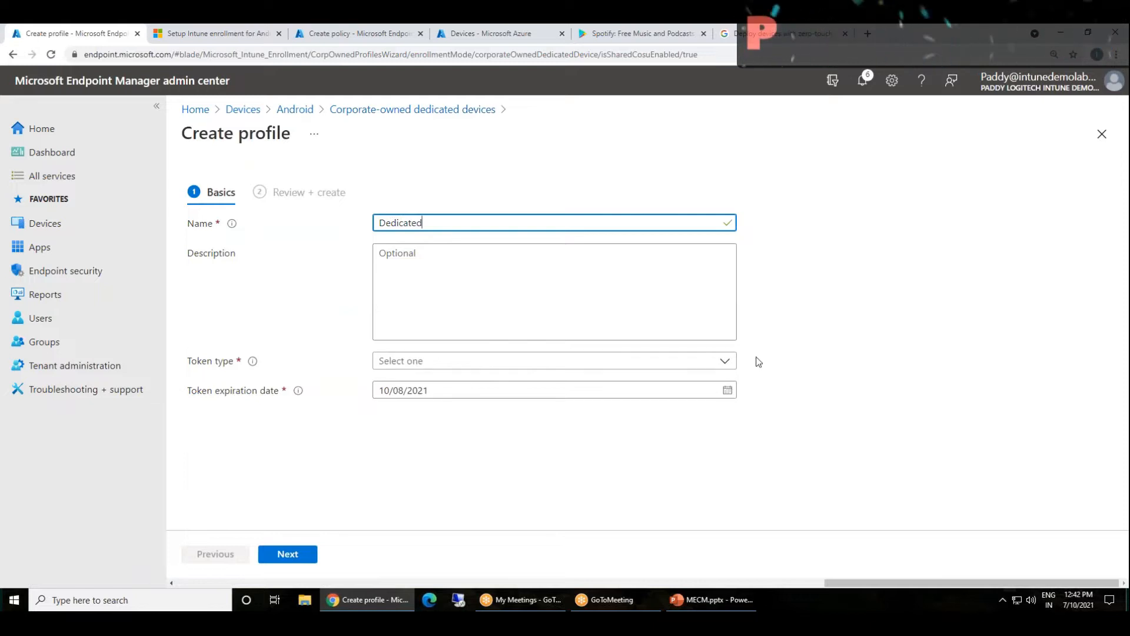
{"action": "left_click", "coordinate": [724, 361]}
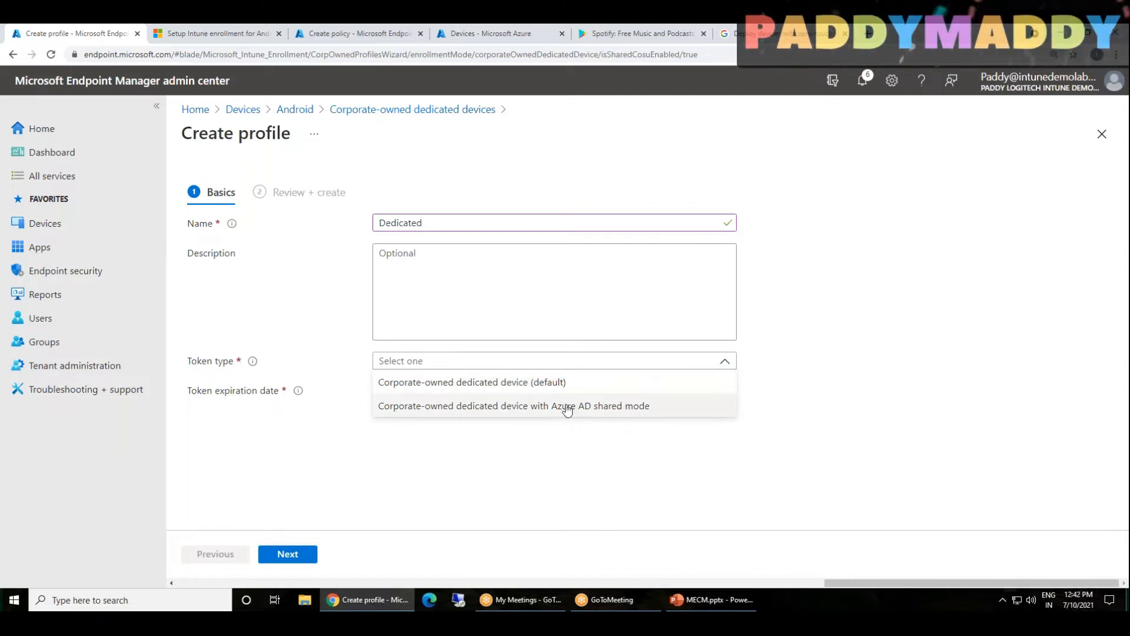
{"action": "left_click", "coordinate": [530, 382]}
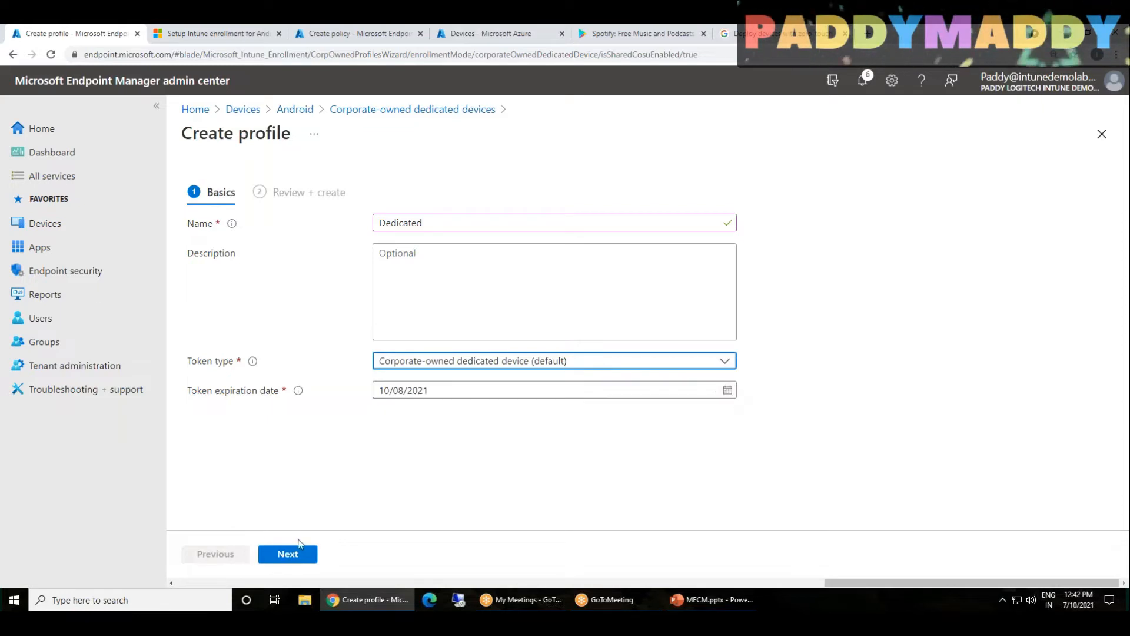
{"action": "left_click", "coordinate": [293, 553]}
{"action": "left_click", "coordinate": [298, 556]}
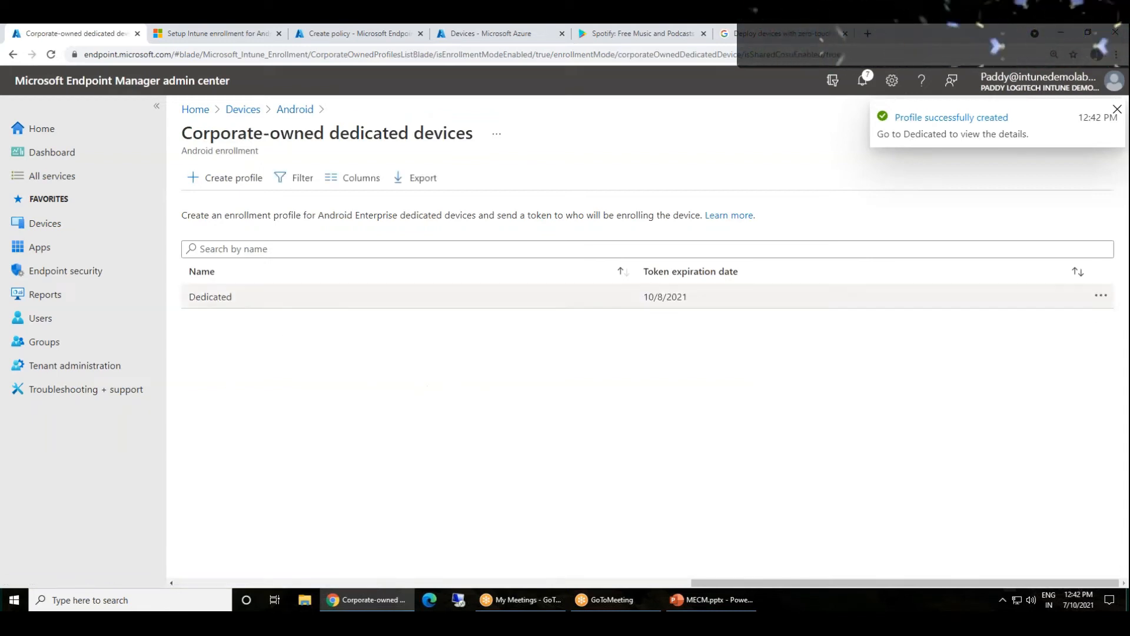
Open the Dedicated profile and review its enrollment token, QR code and properties
{"action": "left_click", "coordinate": [216, 299]}
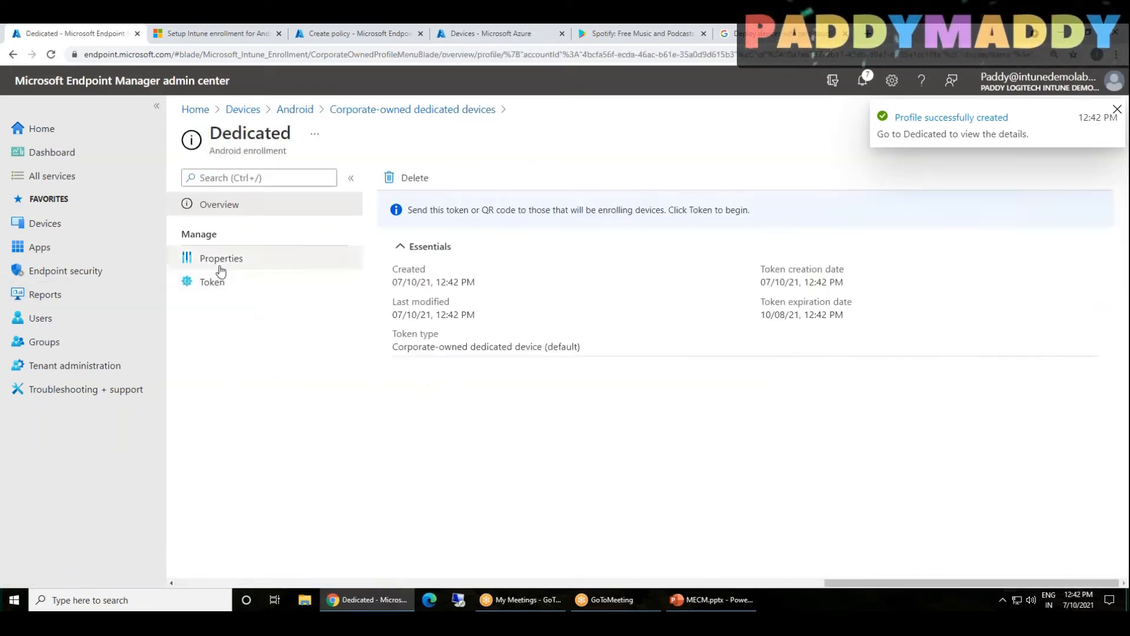
{"action": "left_click", "coordinate": [212, 282]}
{"action": "left_click", "coordinate": [426, 374]}
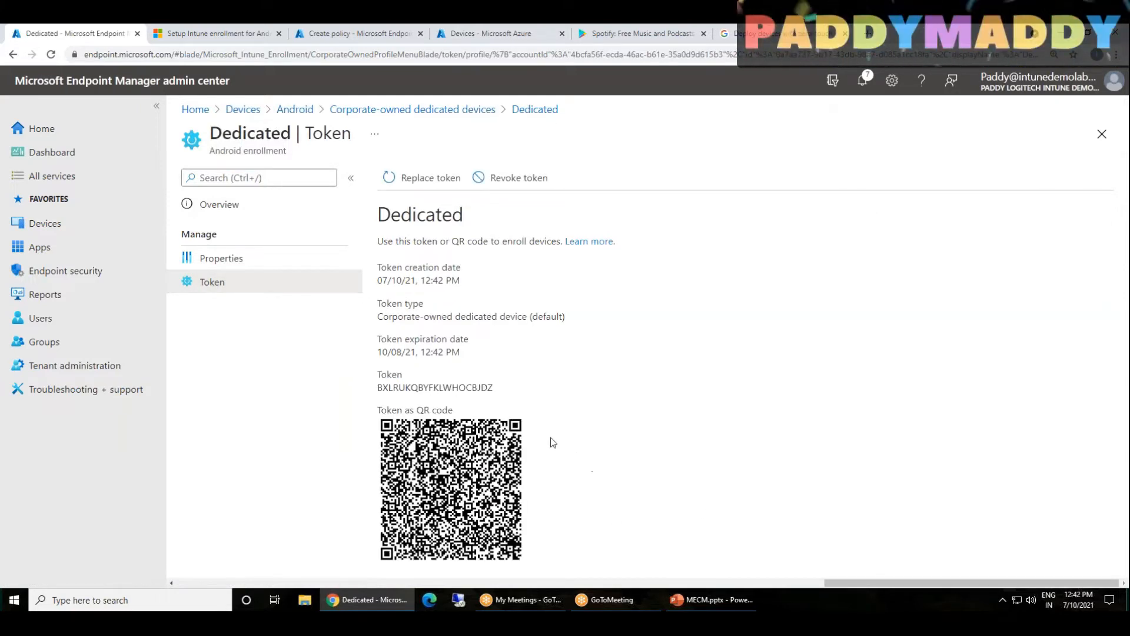
{"action": "left_click", "coordinate": [222, 260]}
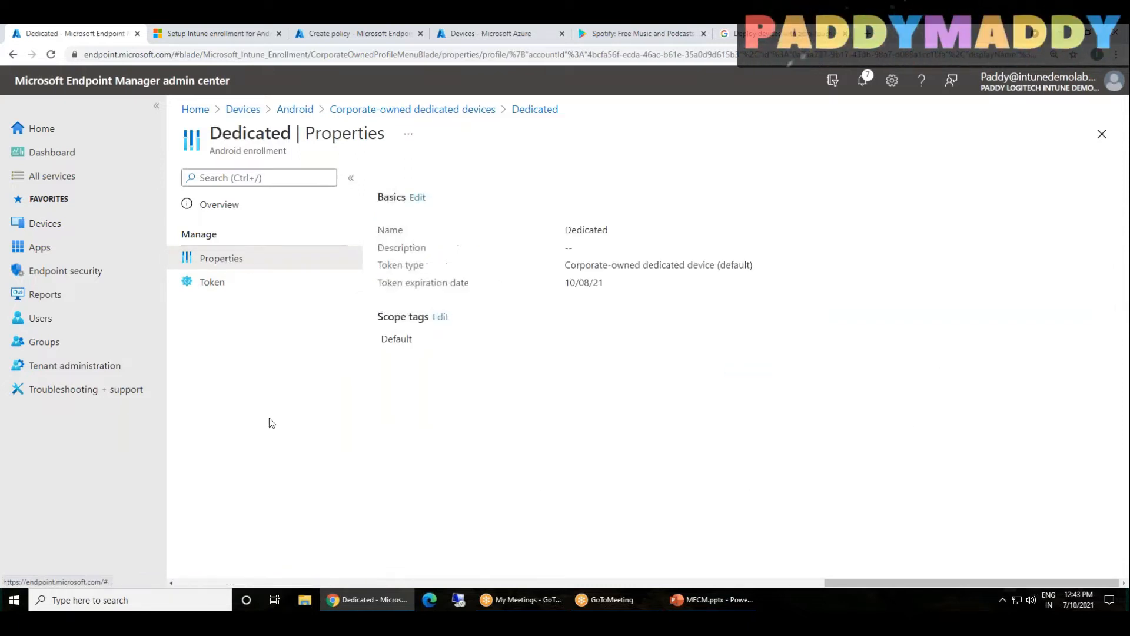
Return to the Android enrollment options and examine the enrollment profile types and the Android device administrator section
{"action": "left_click", "coordinate": [412, 109]}
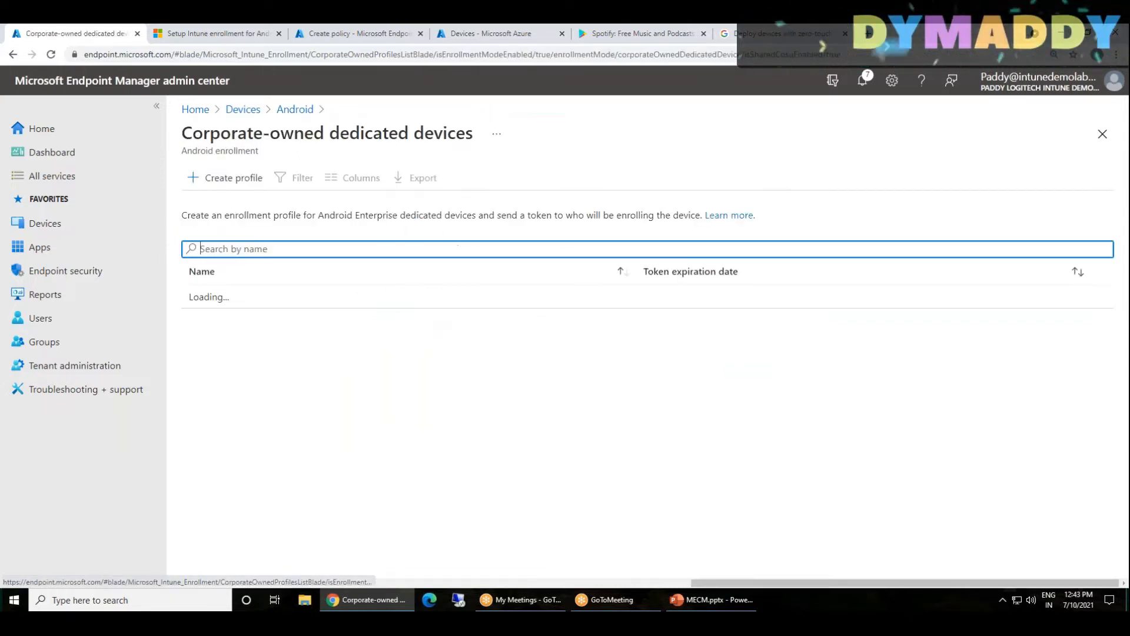
{"action": "left_click", "coordinate": [295, 109]}
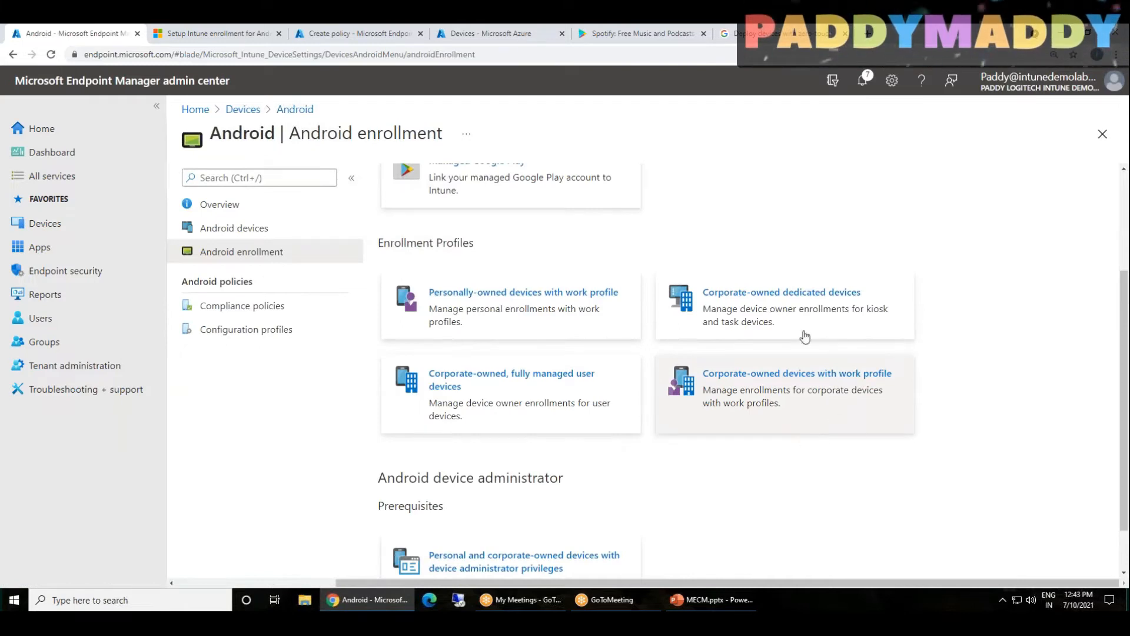
{"action": "scroll", "coordinate": [505, 285], "scroll_direction": "down", "scroll_amount": 1}
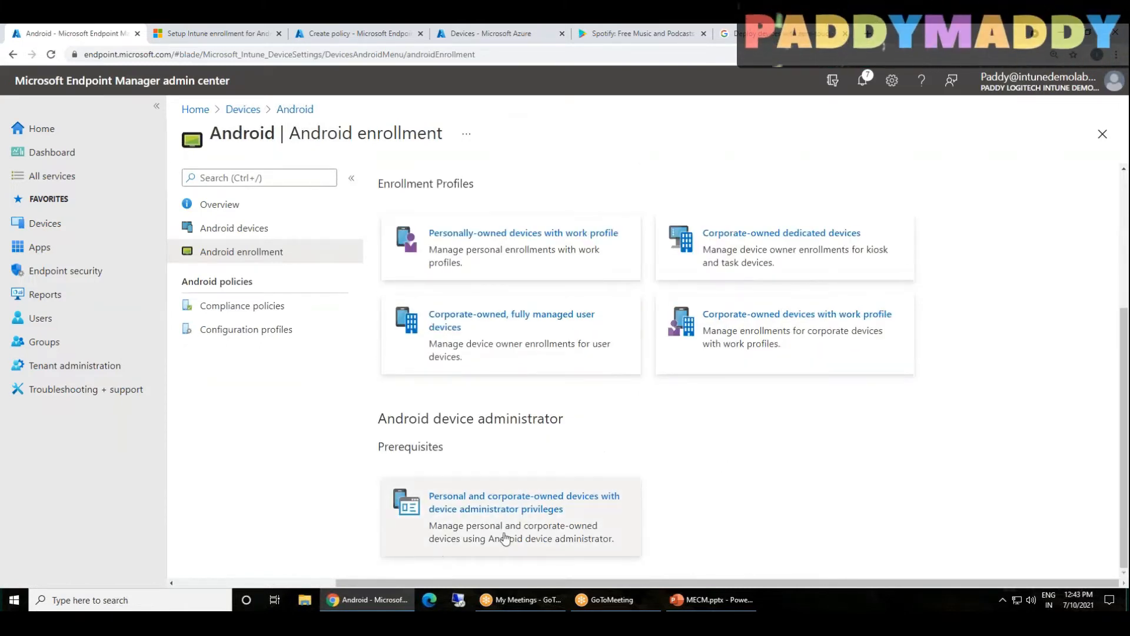
{"action": "left_click_drag", "start_coordinate": [374, 415], "coordinate": [558, 418]}
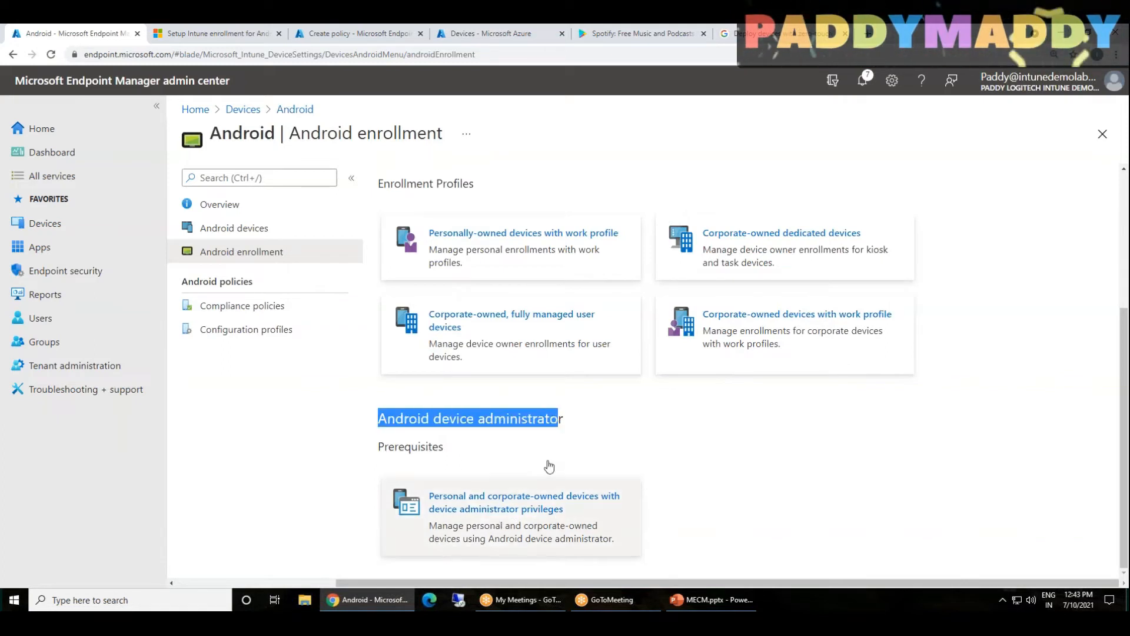
{"action": "left_click", "coordinate": [512, 431]}
{"action": "double_click", "coordinate": [511, 432]}
{"action": "scroll", "coordinate": [368, 449], "scroll_direction": "up", "scroll_amount": 4}
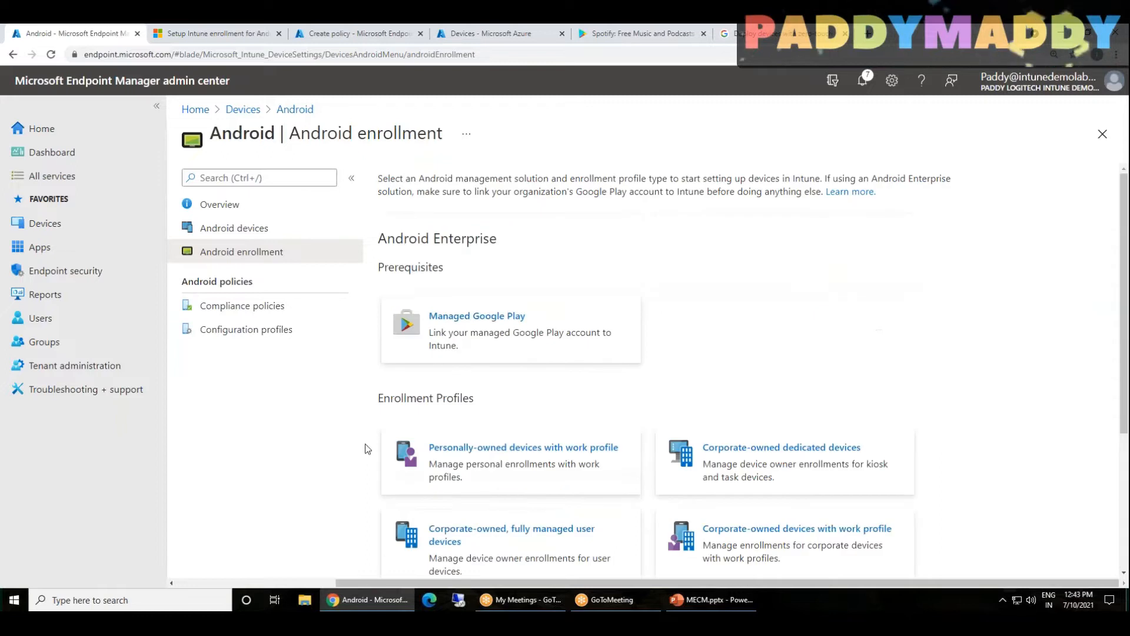
{"action": "scroll", "coordinate": [368, 446], "scroll_direction": "down", "scroll_amount": 4}
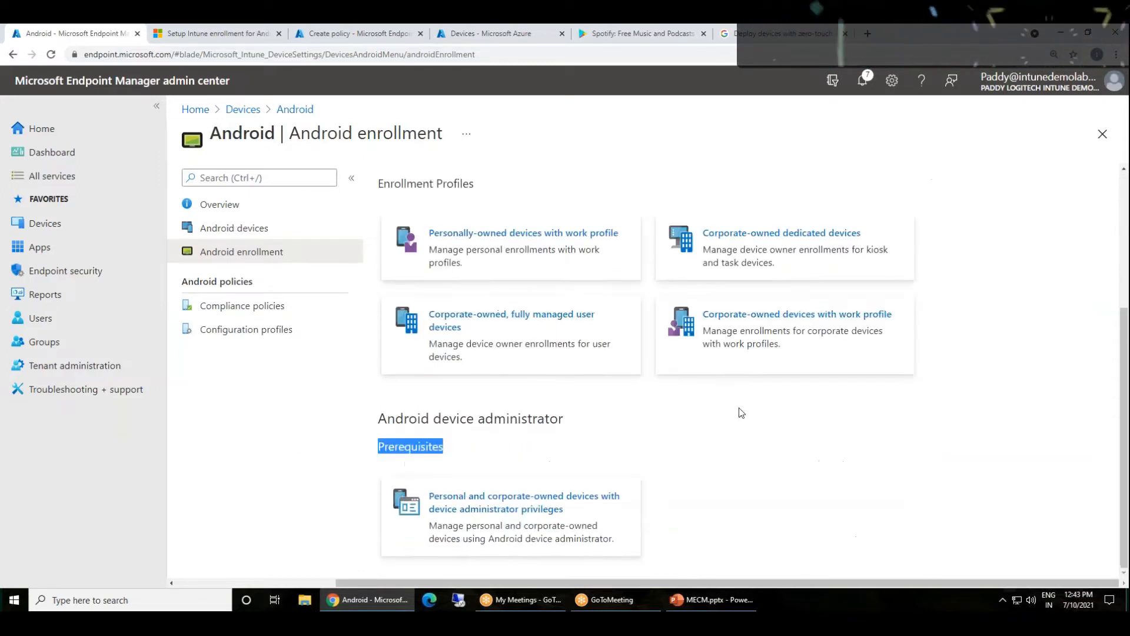
{"action": "left_click", "coordinate": [518, 421]}
Open the device administrator privileges option for personal and corporate-owned devices and read its description of the older management method
{"action": "left_click", "coordinate": [472, 517]}
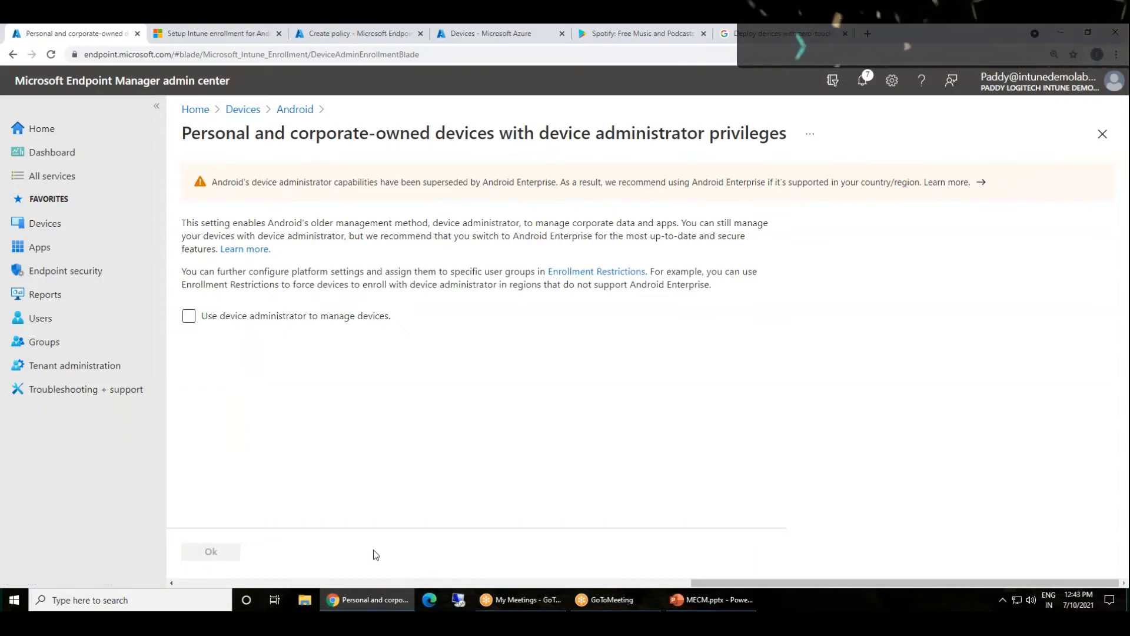
{"action": "left_click_drag", "start_coordinate": [182, 222], "coordinate": [741, 237]}
{"action": "left_click", "coordinate": [491, 229]}
{"action": "left_click", "coordinate": [528, 253]}
Return to the devices overview and open the Android platform overview
{"action": "left_click", "coordinate": [249, 113]}
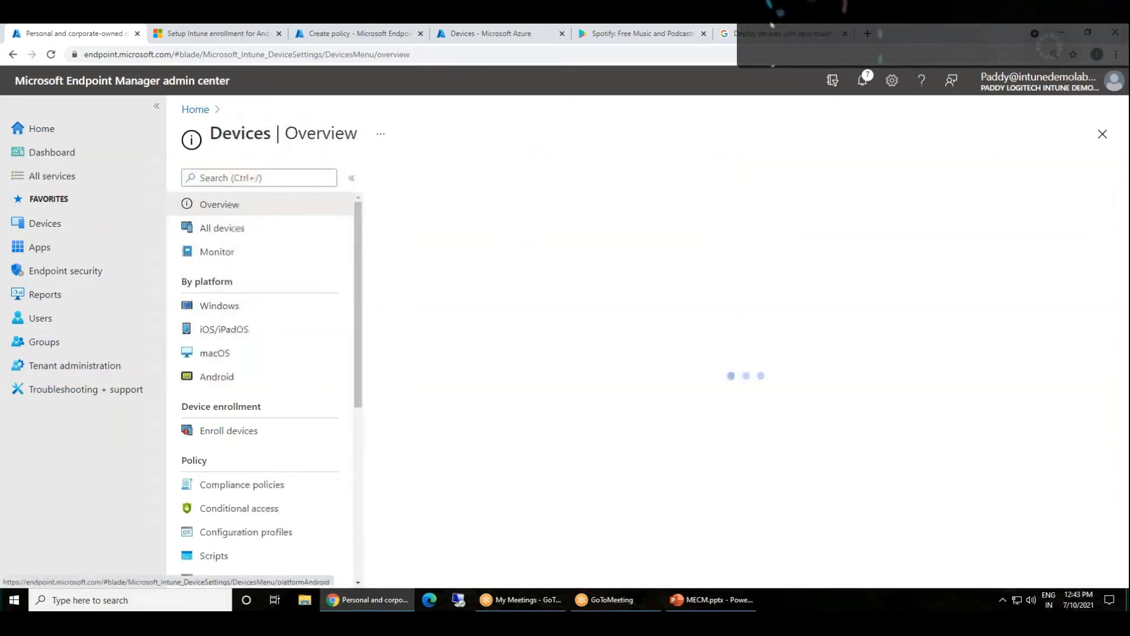
{"action": "scroll", "coordinate": [306, 399], "scroll_direction": "down", "scroll_amount": 5}
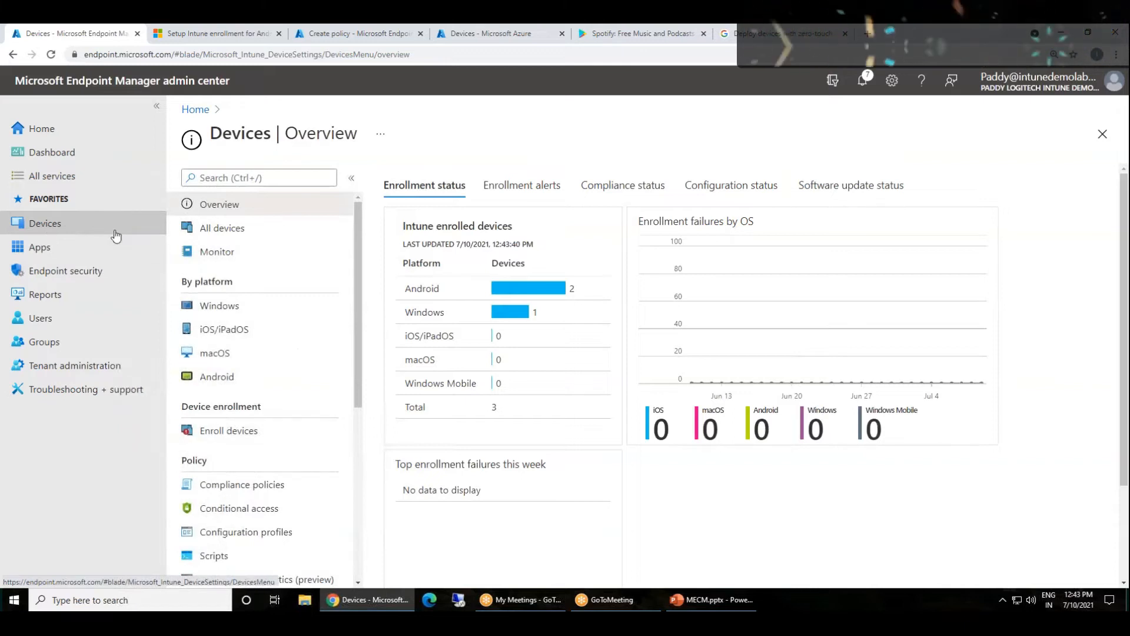
{"action": "left_click", "coordinate": [226, 377]}
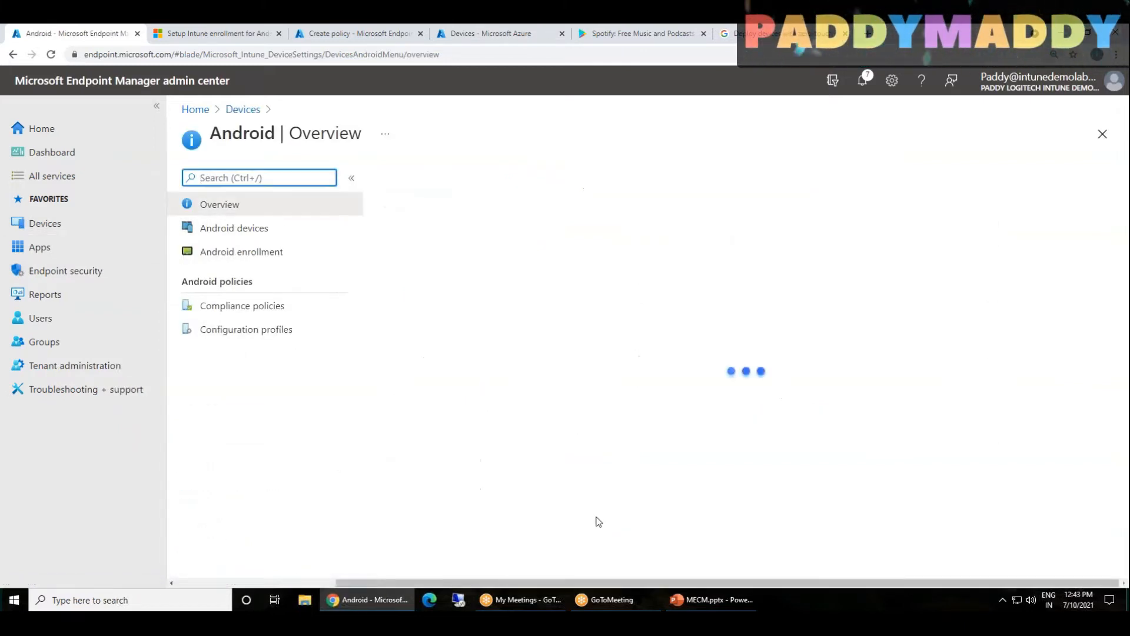